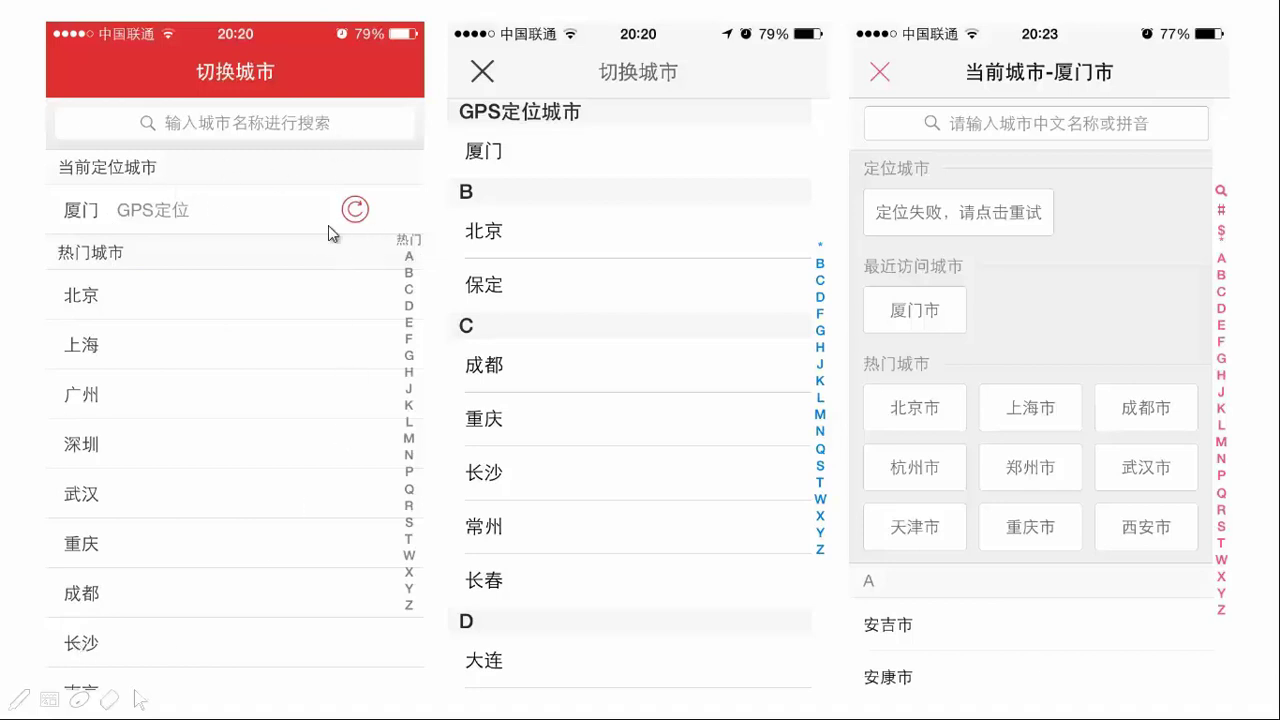
left_click(358, 382)
key("Left")
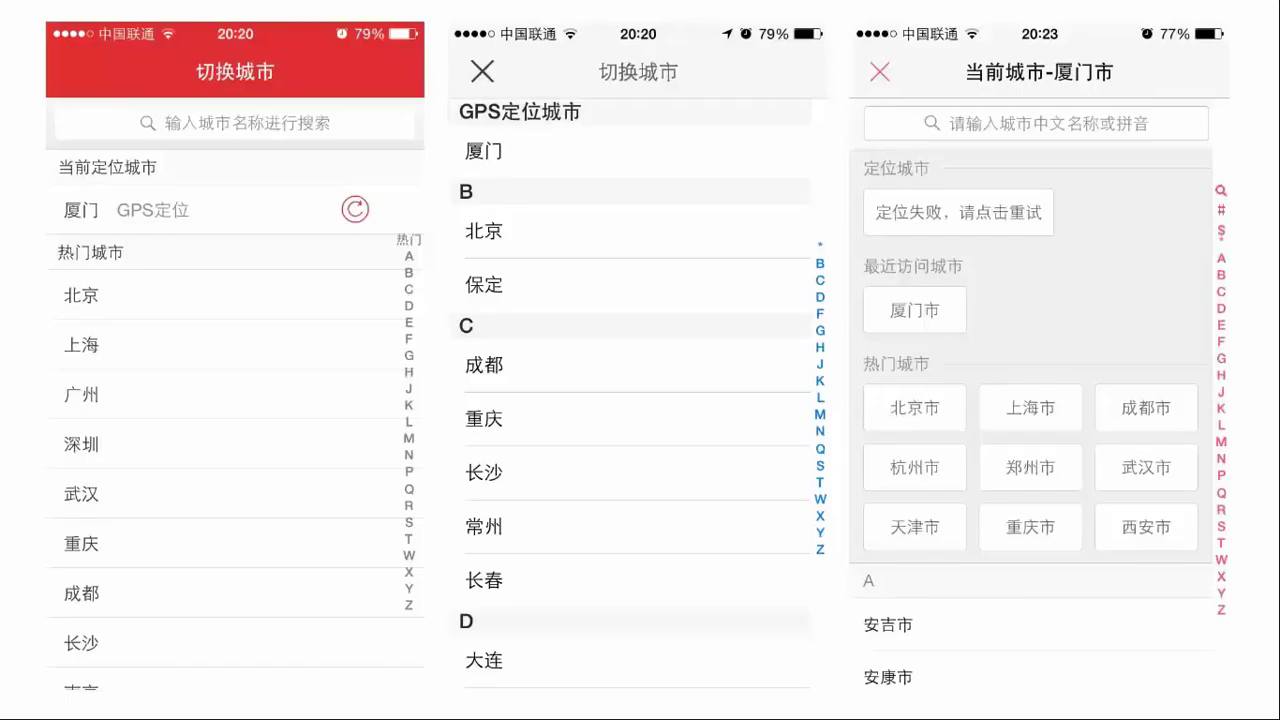
key("Left")
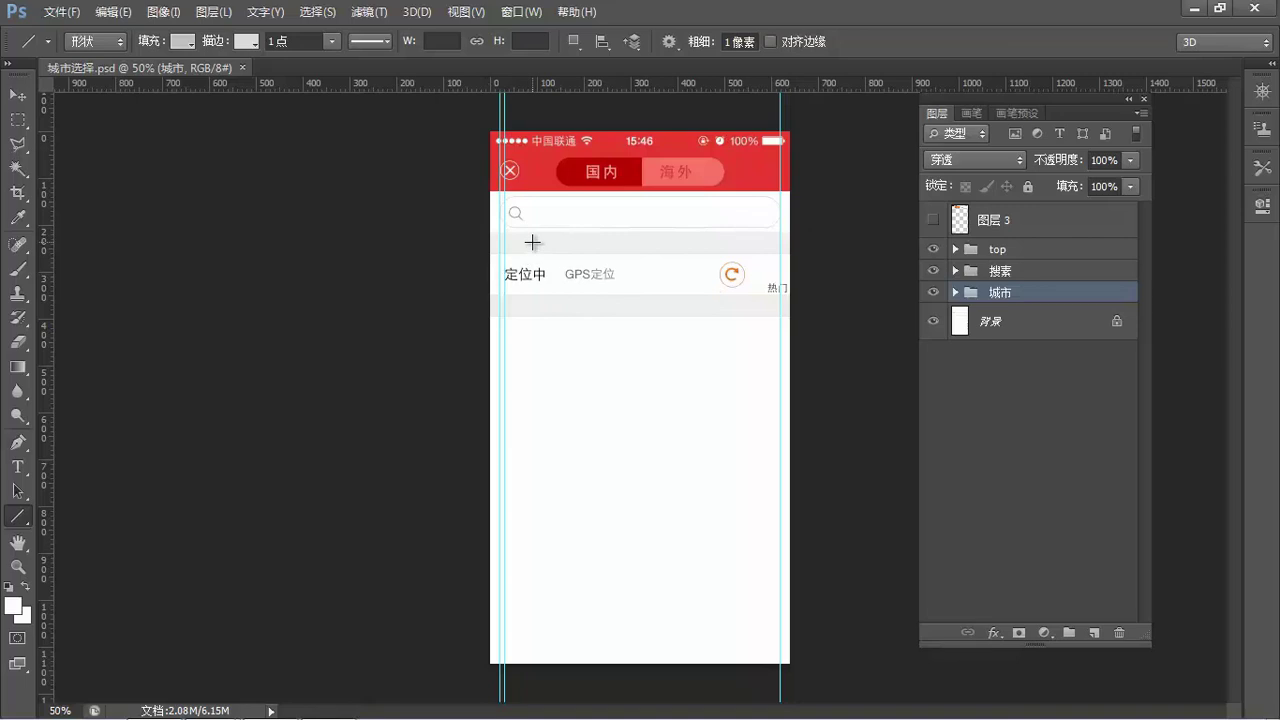
Hide the 矩形 2 副本 and 矩形 2 layers in the 城市 group to uncover the section headings.
key("t")
scroll(532, 245, "up", 1)
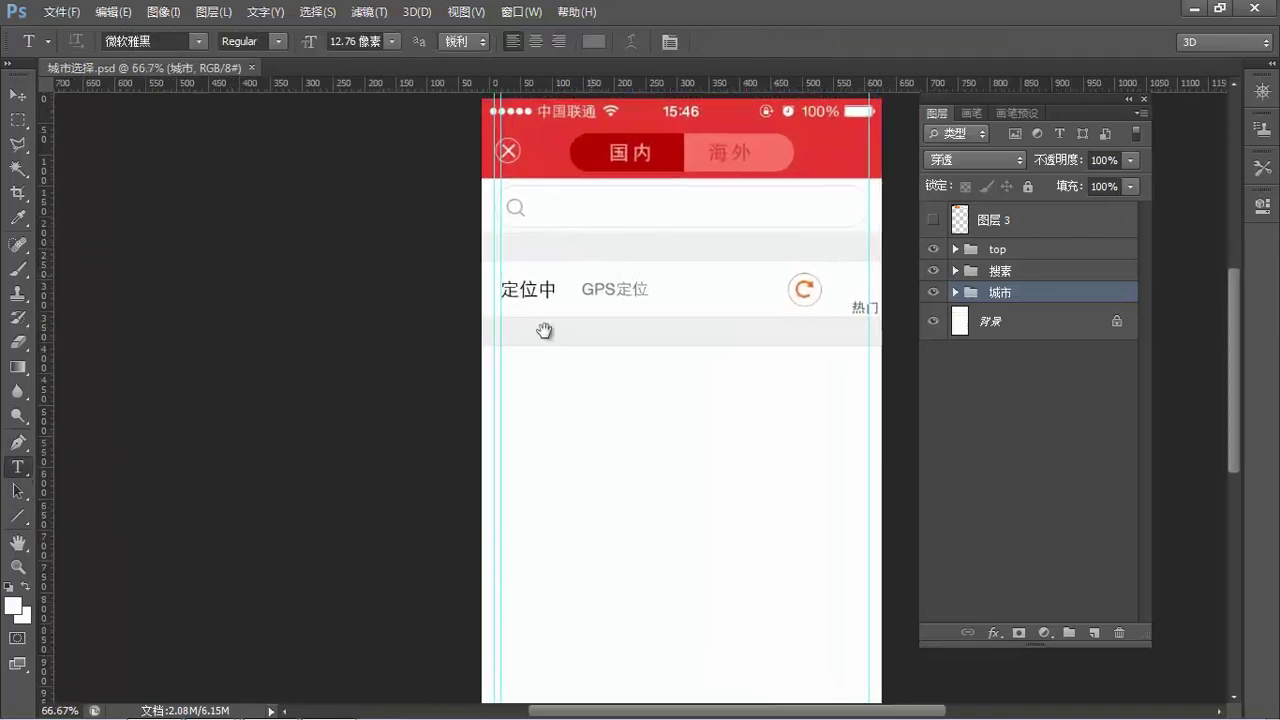
left_click_drag(544, 330, 480, 403)
key("v")
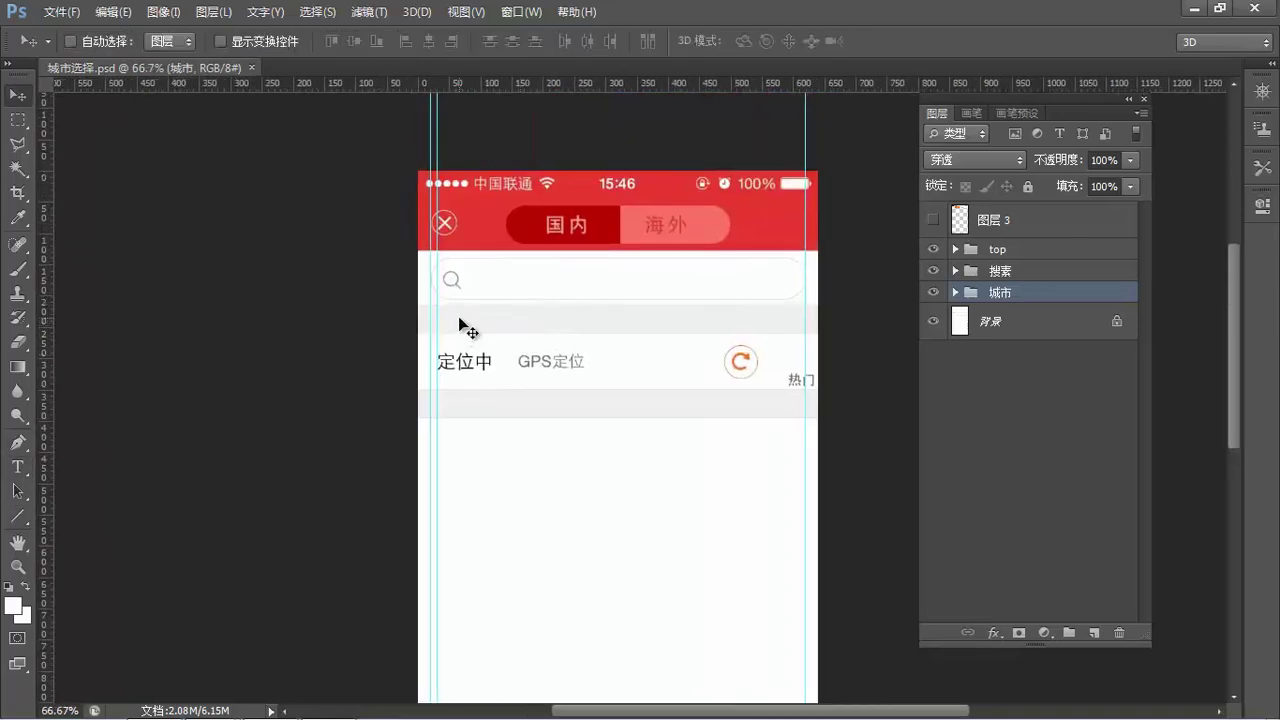
left_click(460, 314, "ctrl")
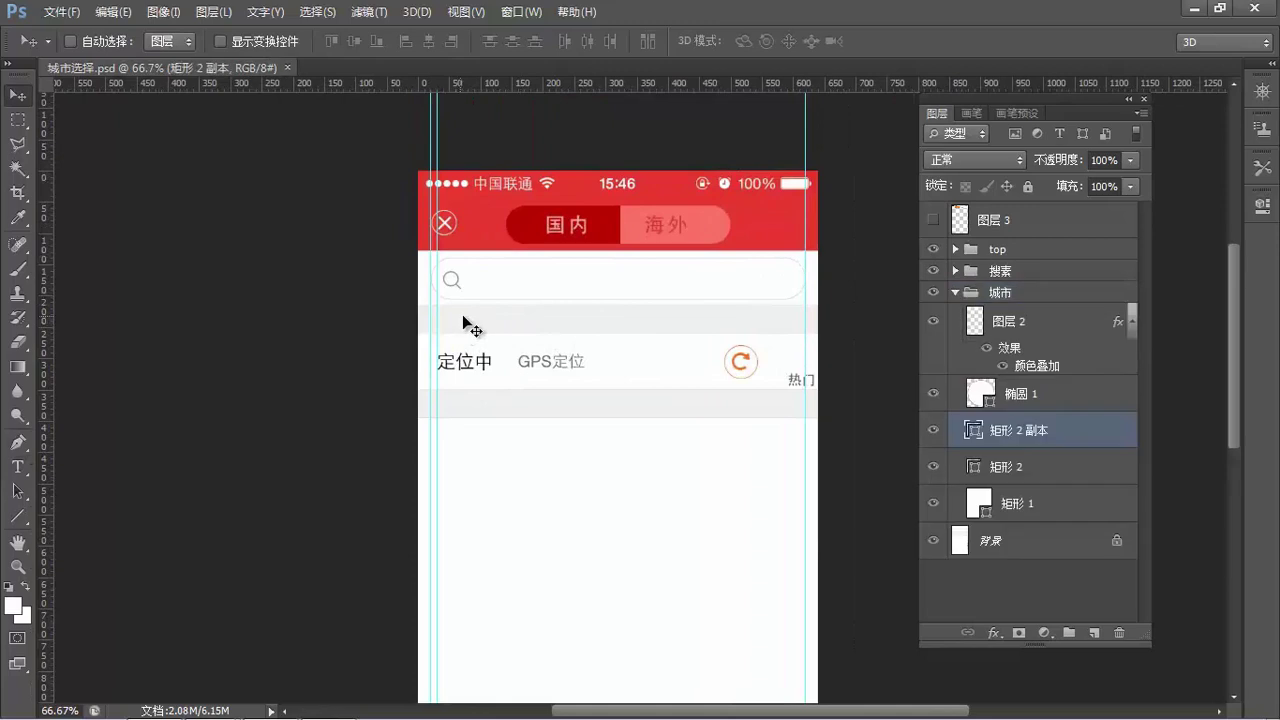
left_click(934, 432)
left_click(960, 466)
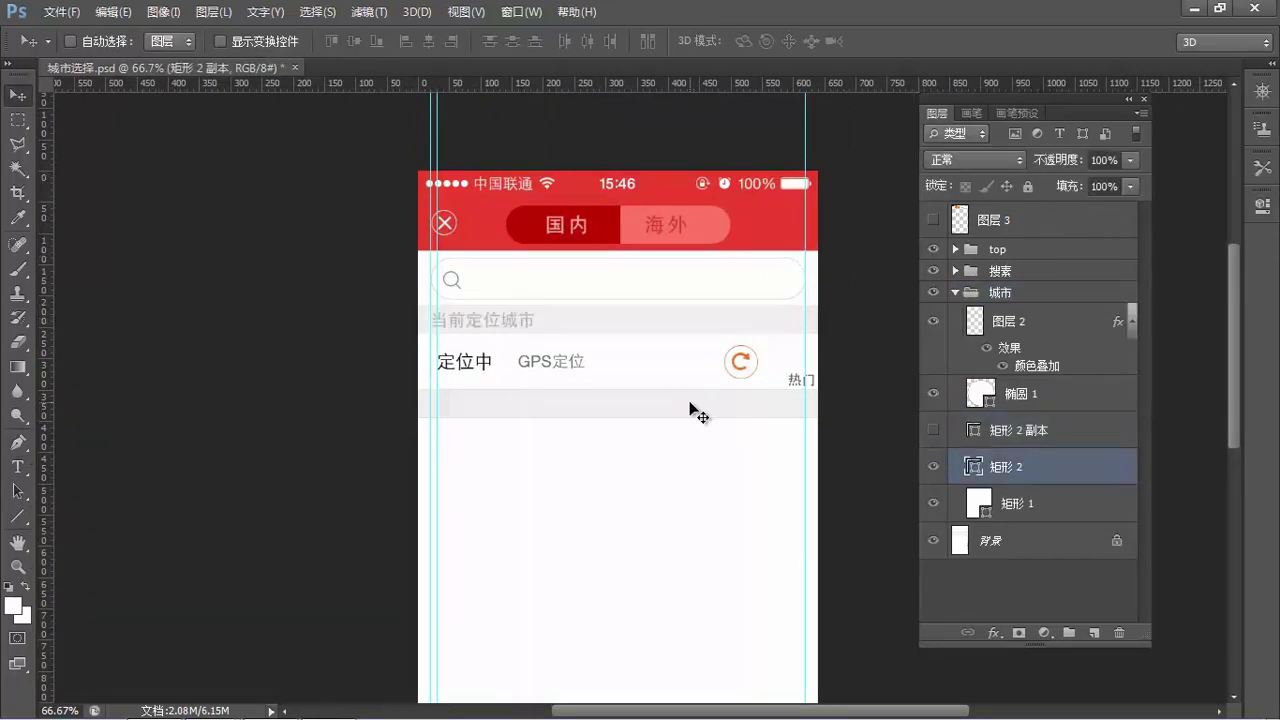
left_click(933, 466)
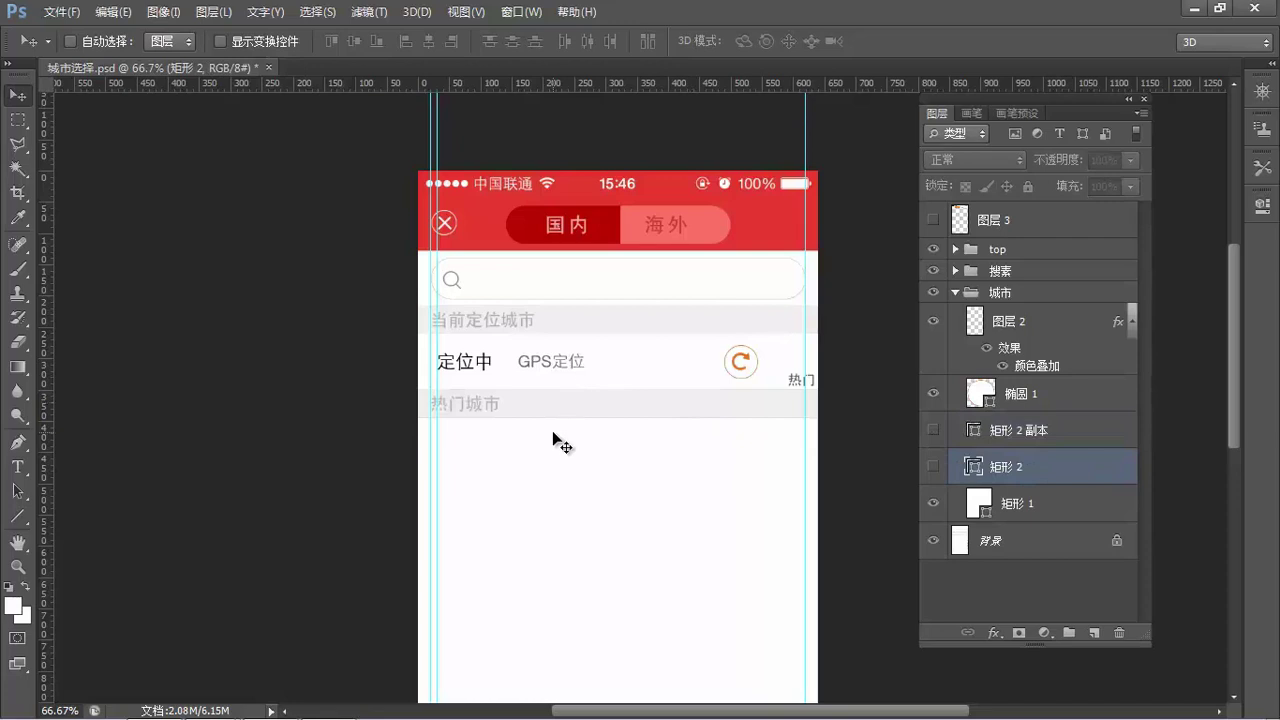
Try to move the dark red rounded rectangle behind 国内 down and away from the toggle.
scroll(556, 440, "down", 1)
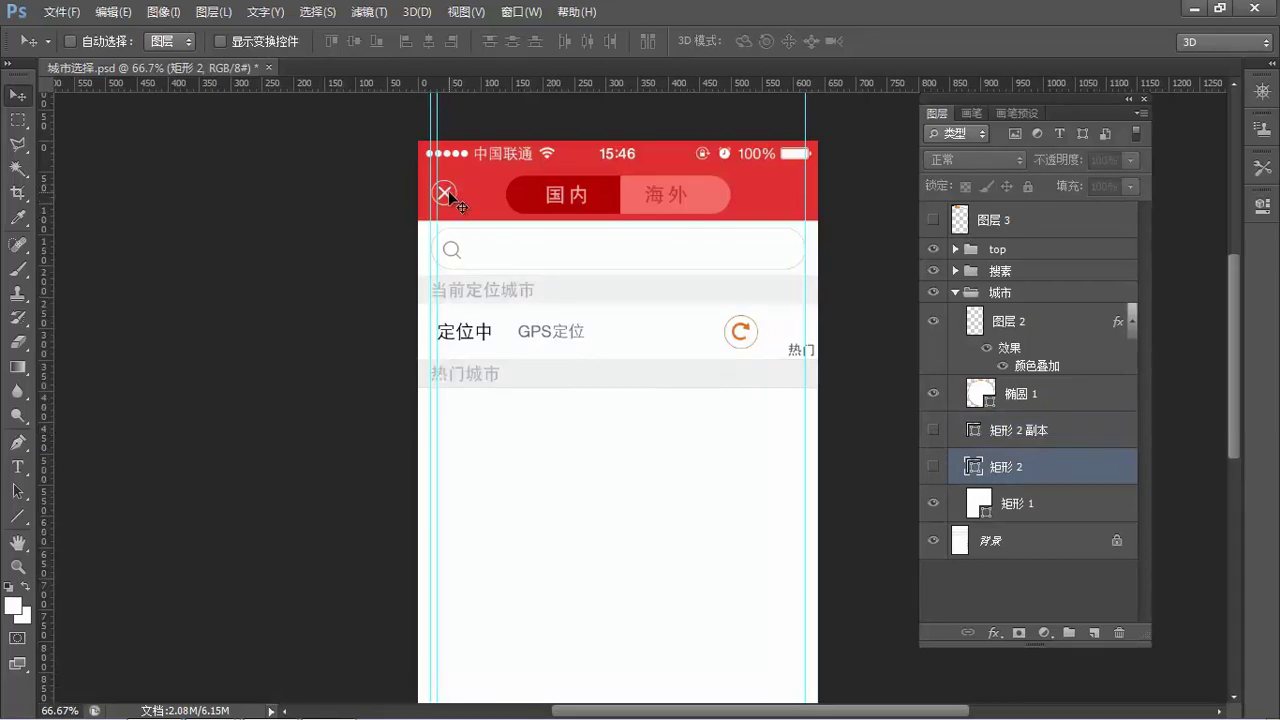
left_click(523, 198, "ctrl")
left_click_drag(522, 197, 470, 221)
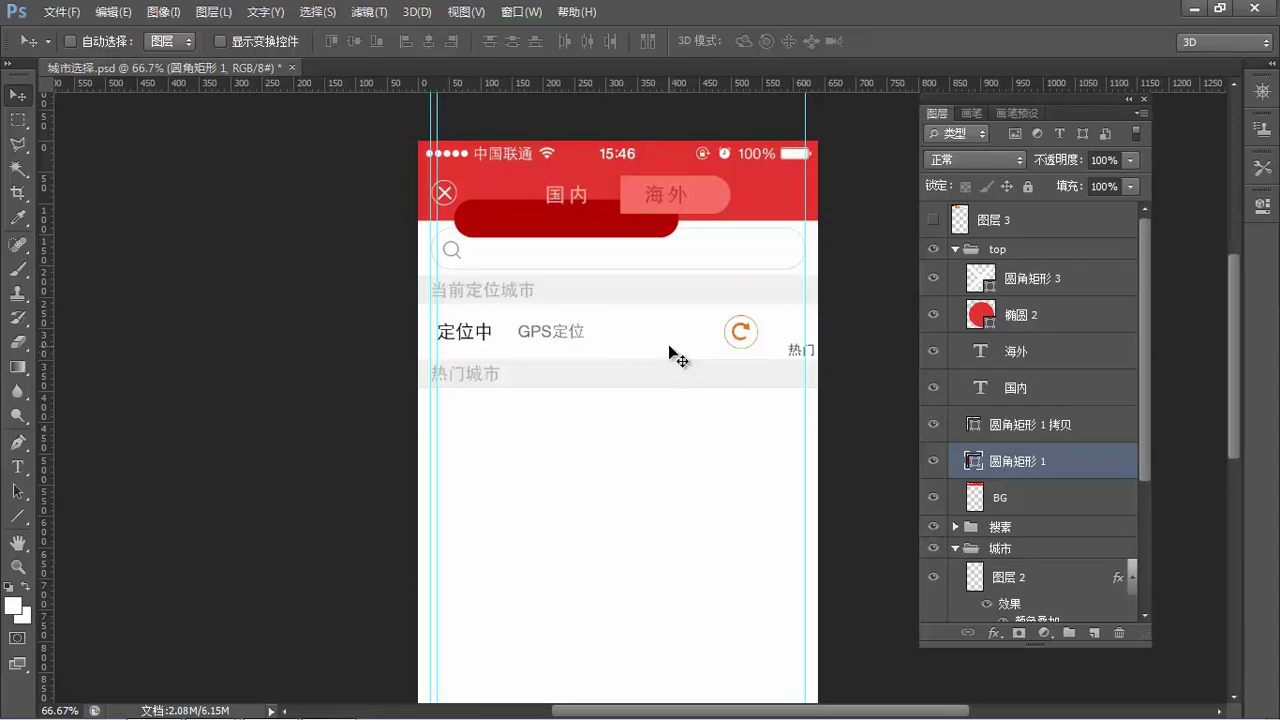
key("ctrl+z")
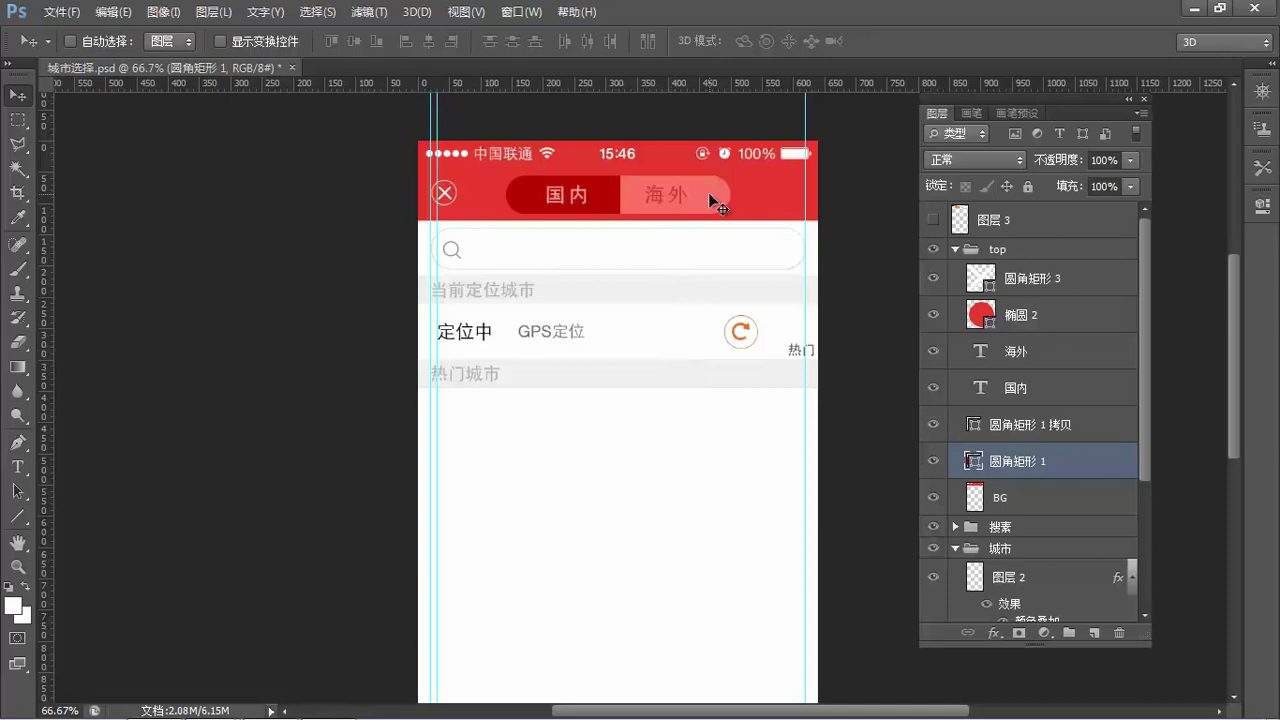
Try filling the dark red rounded rectangle behind 国内 with white (ffffff).
key("alt+bracketright")
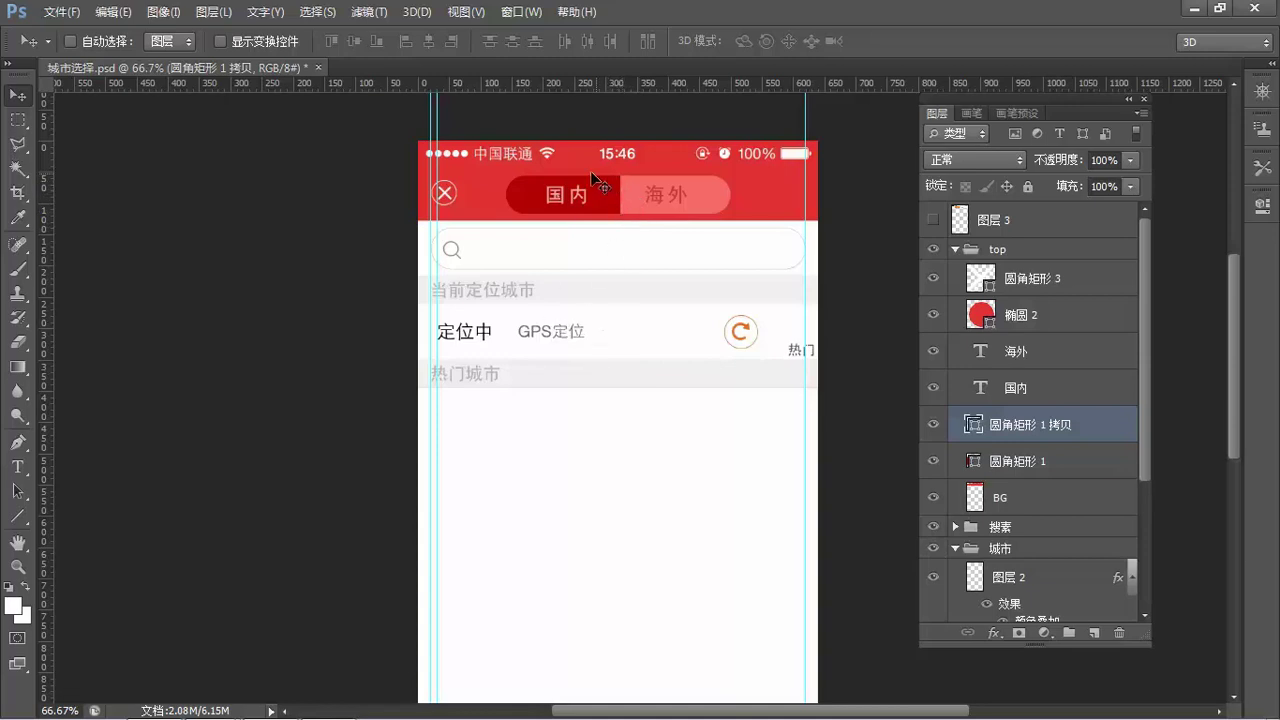
key("alt+bracketleft")
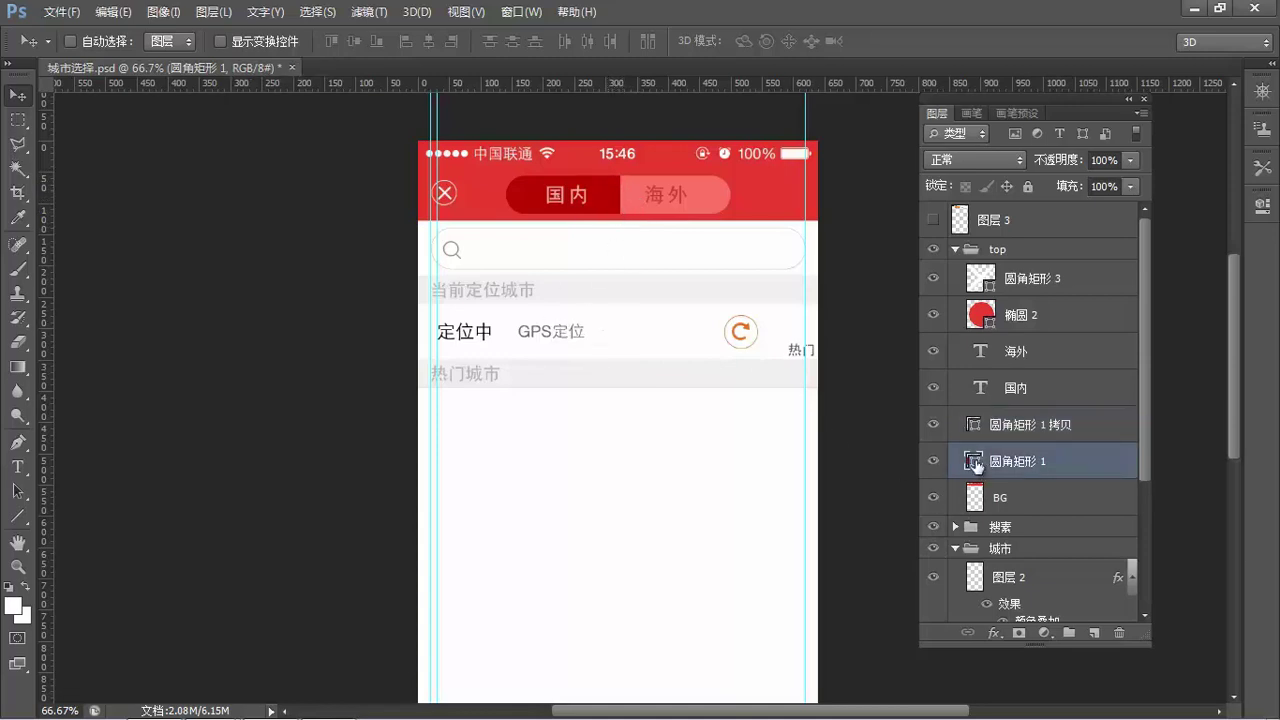
double_click(975, 461)
left_click(780, 470)
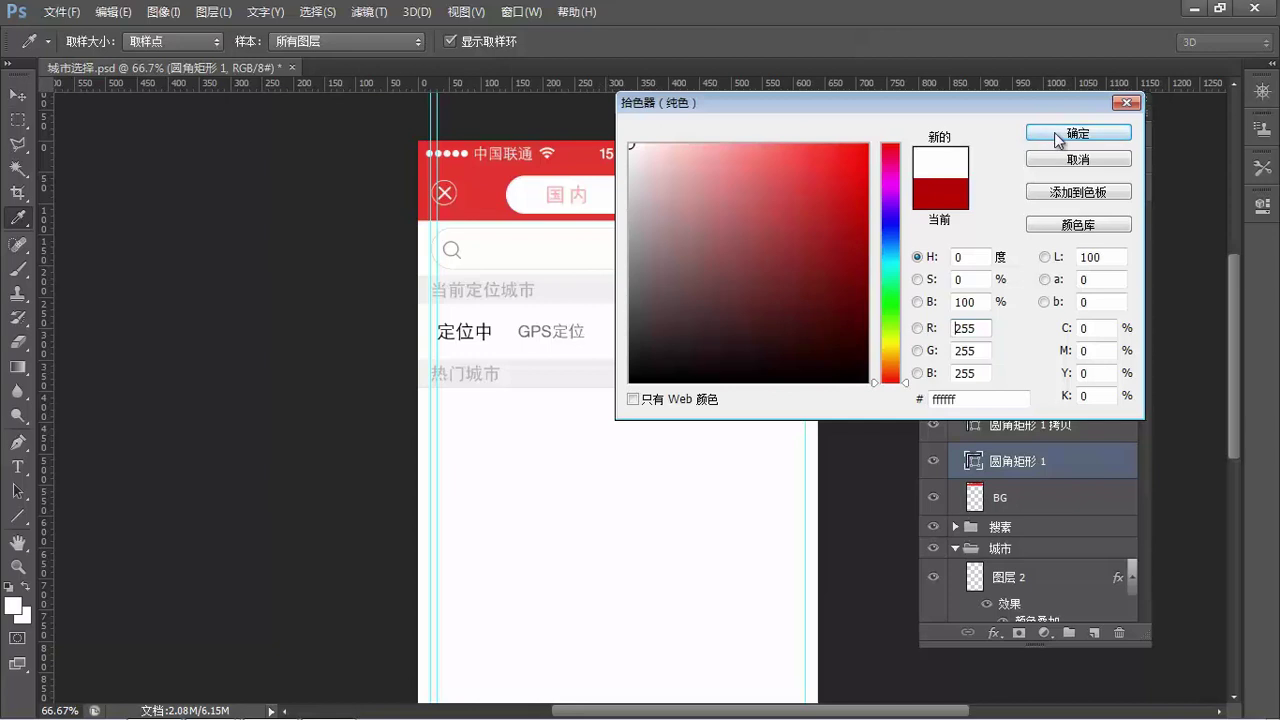
left_click(1041, 139)
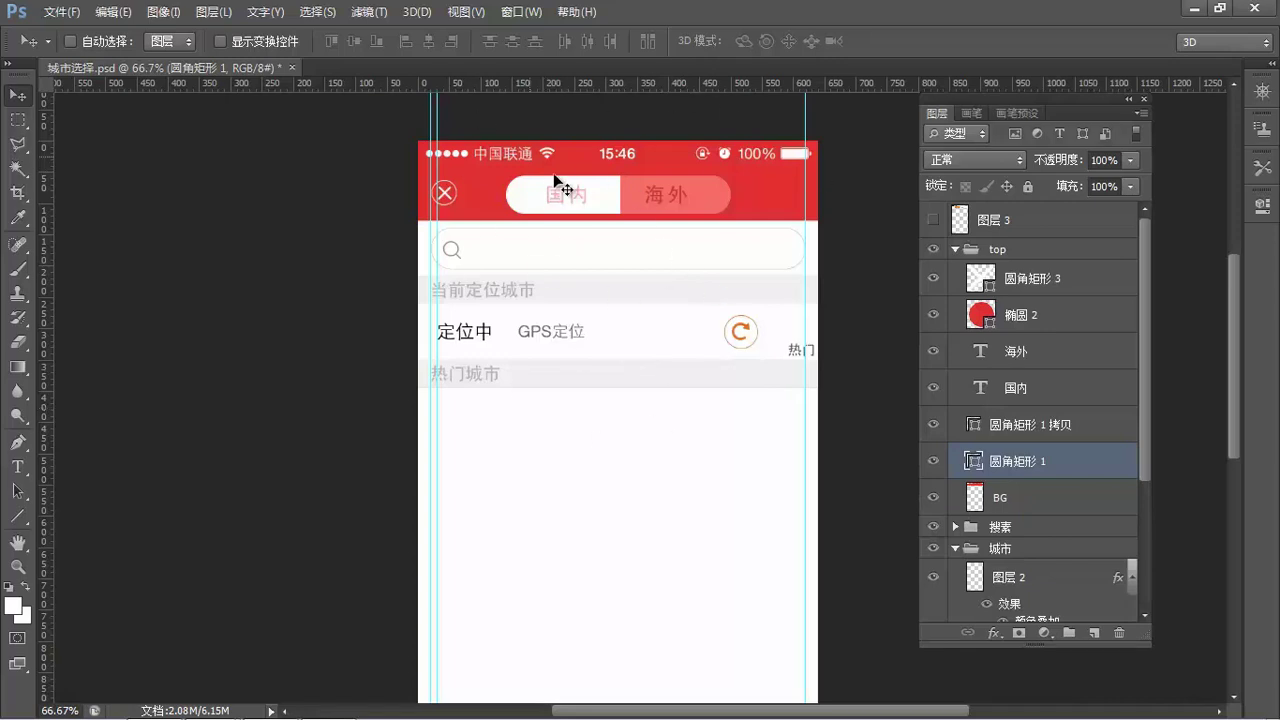
key("ctrl+z")
left_click(672, 322, "ctrl")
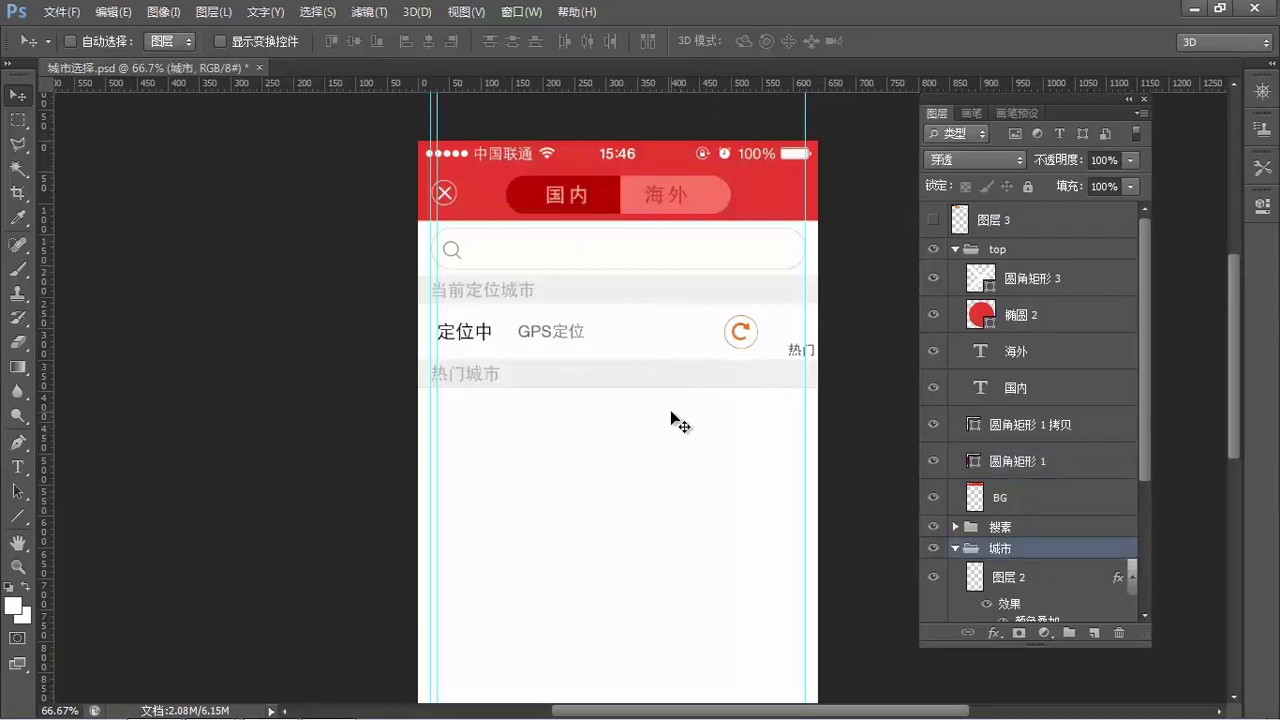
scroll(672, 418, "down", 1)
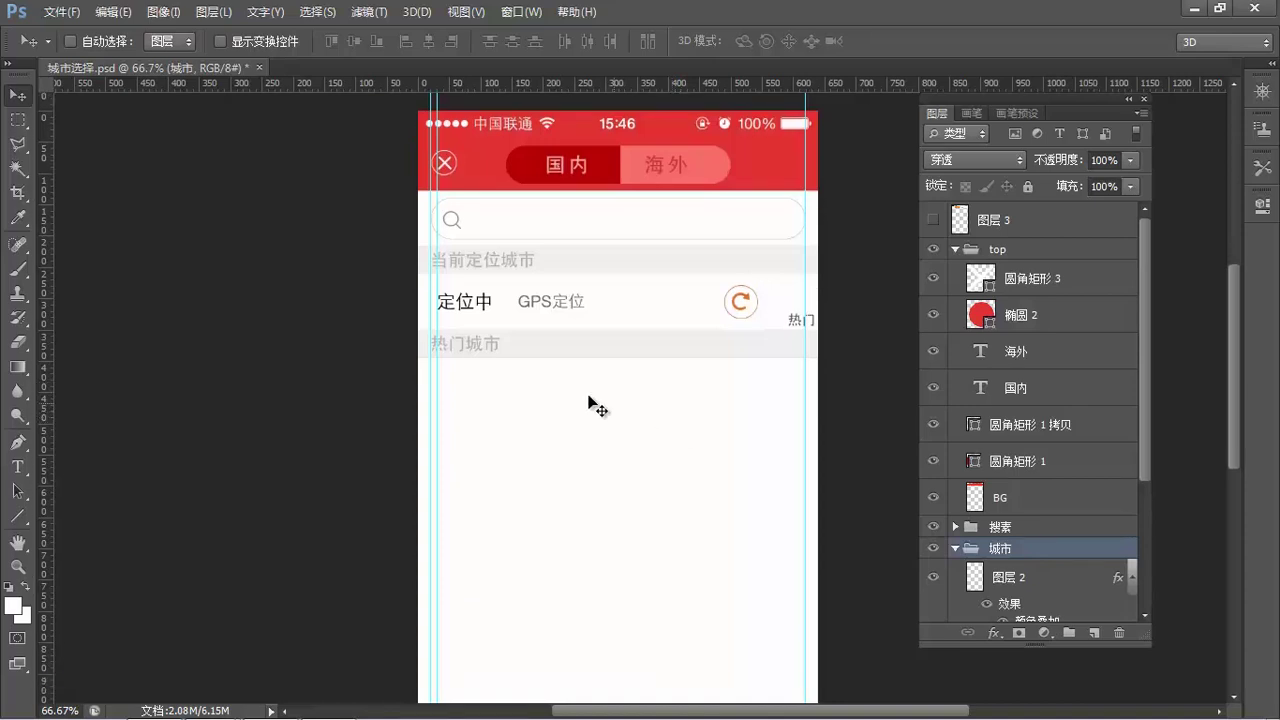
scroll(471, 417, "down", 2)
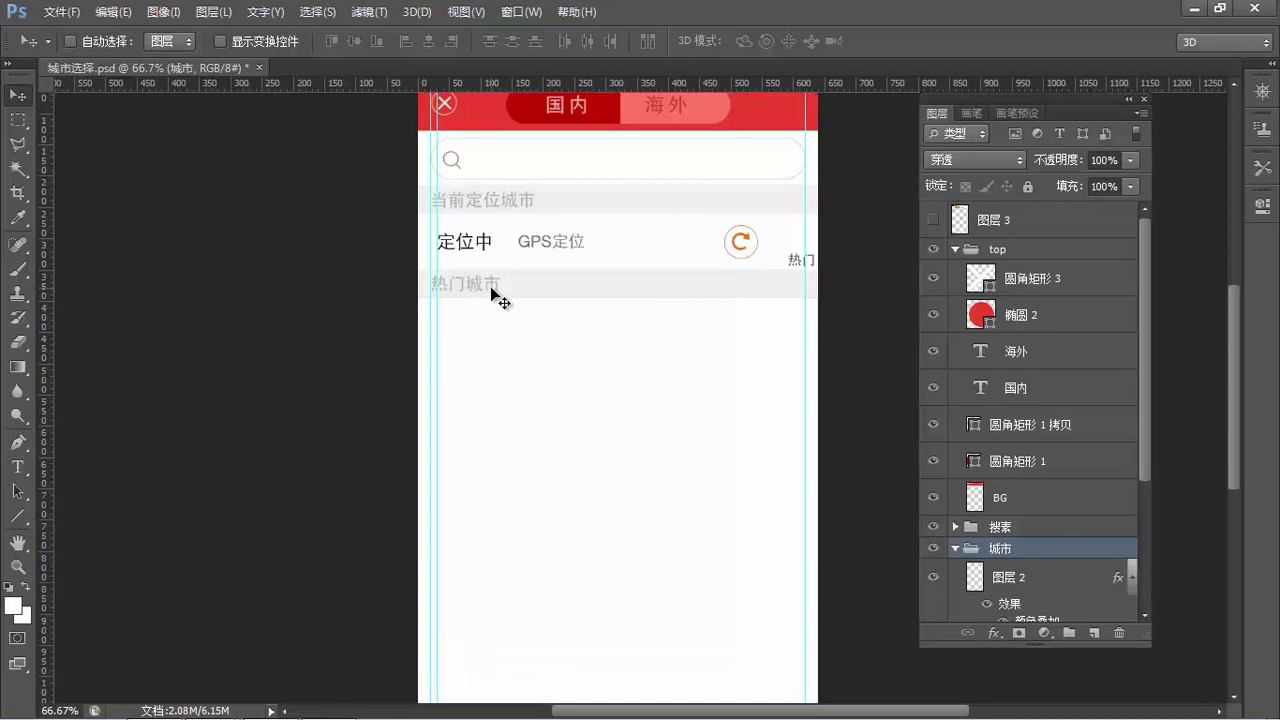
key("t")
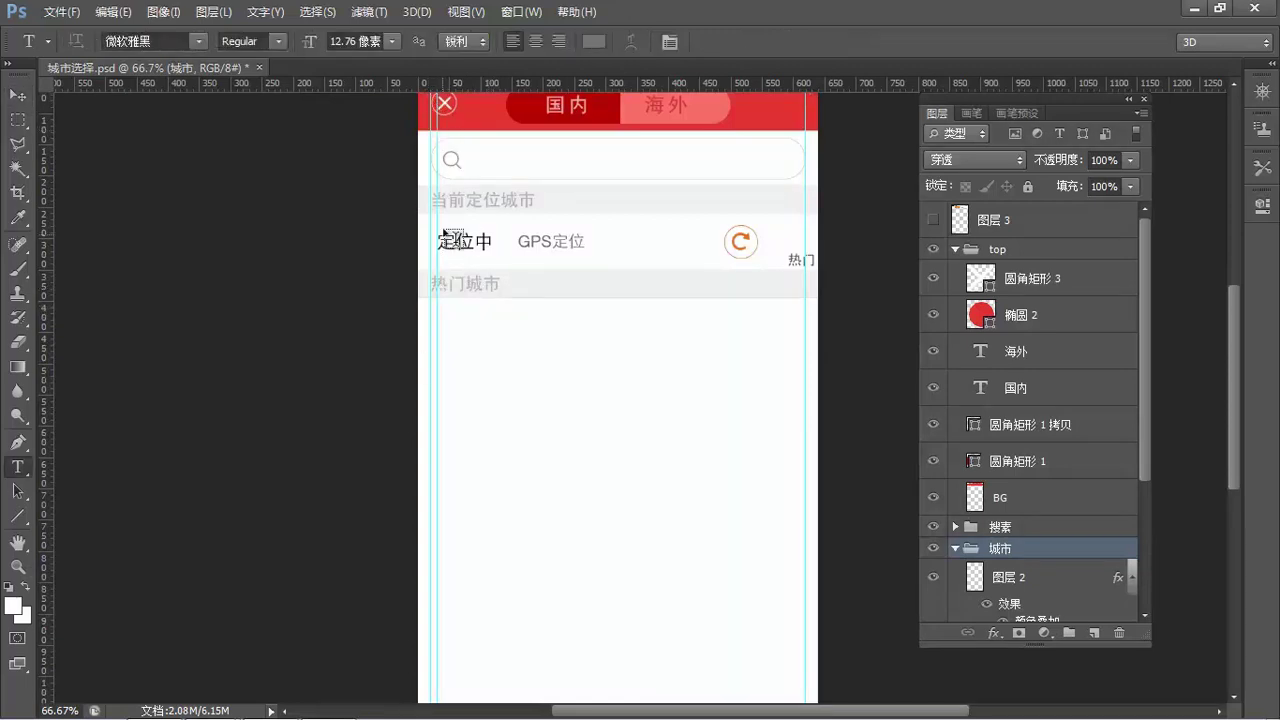
left_click(432, 312)
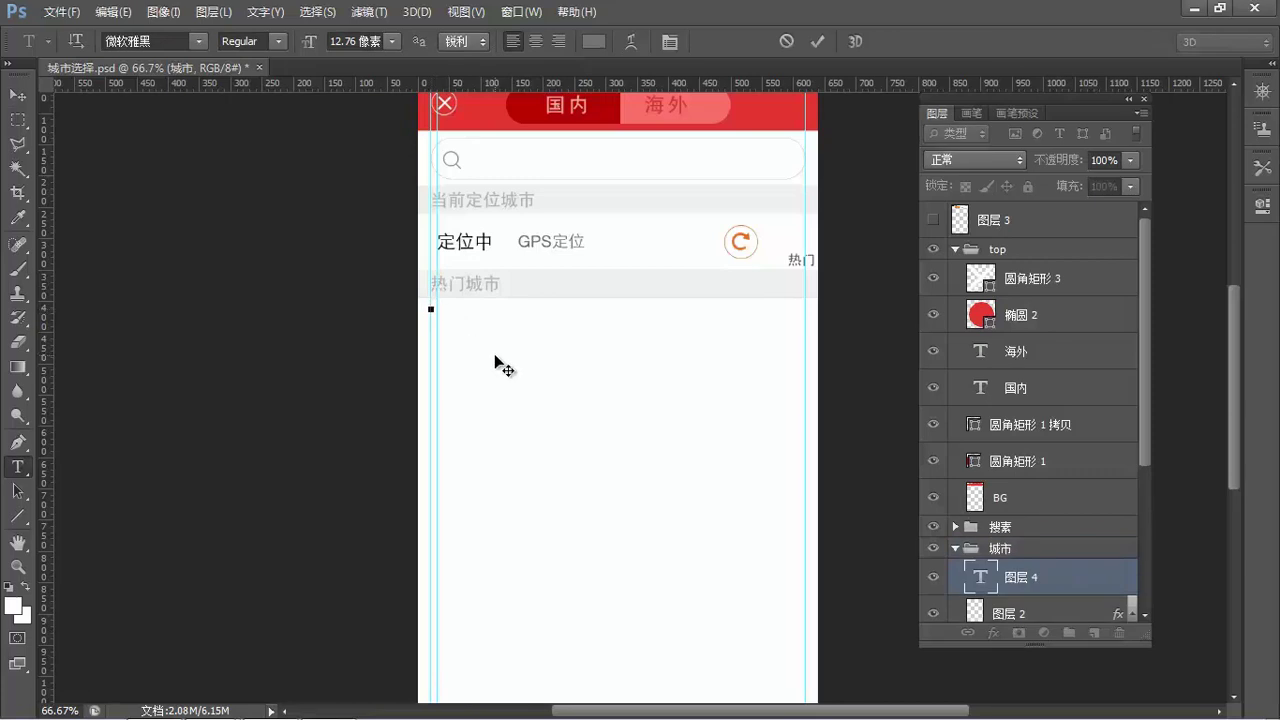
key("Escape")
Select the 矩形 1 layer and start a new text layer just below the 热门城市 heading.
key("v")
left_click(575, 383, "ctrl")
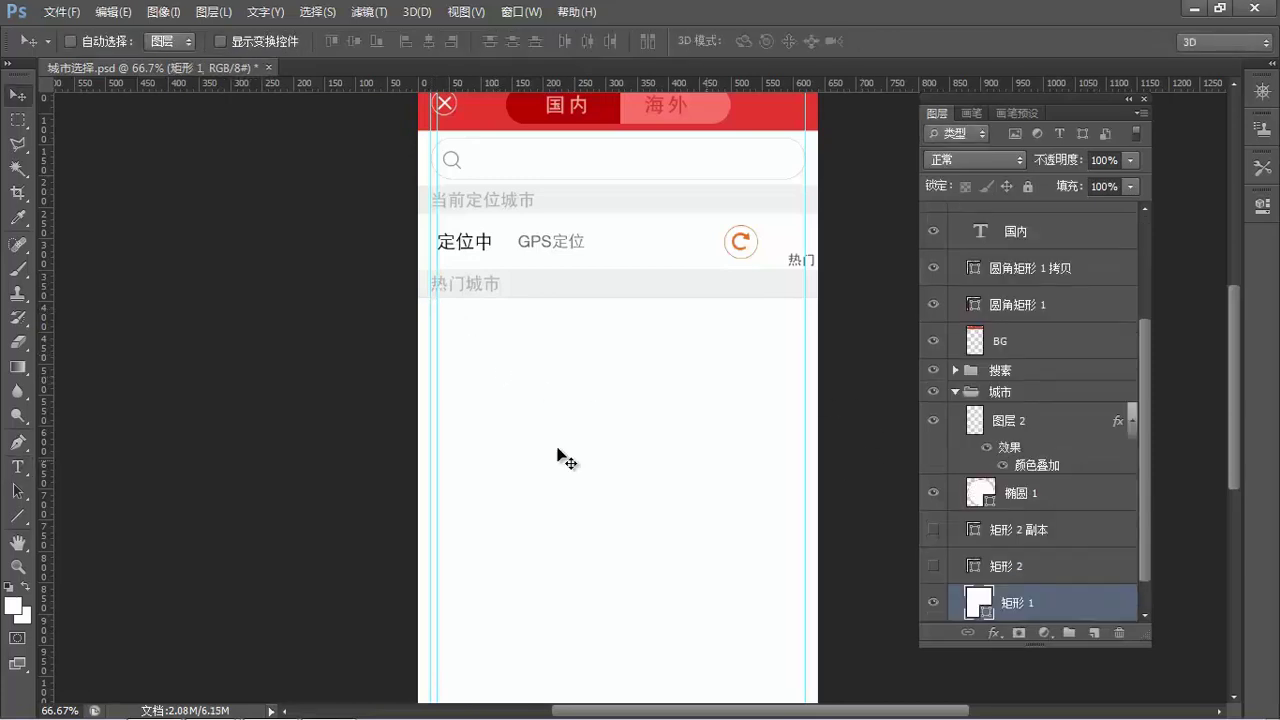
key("t")
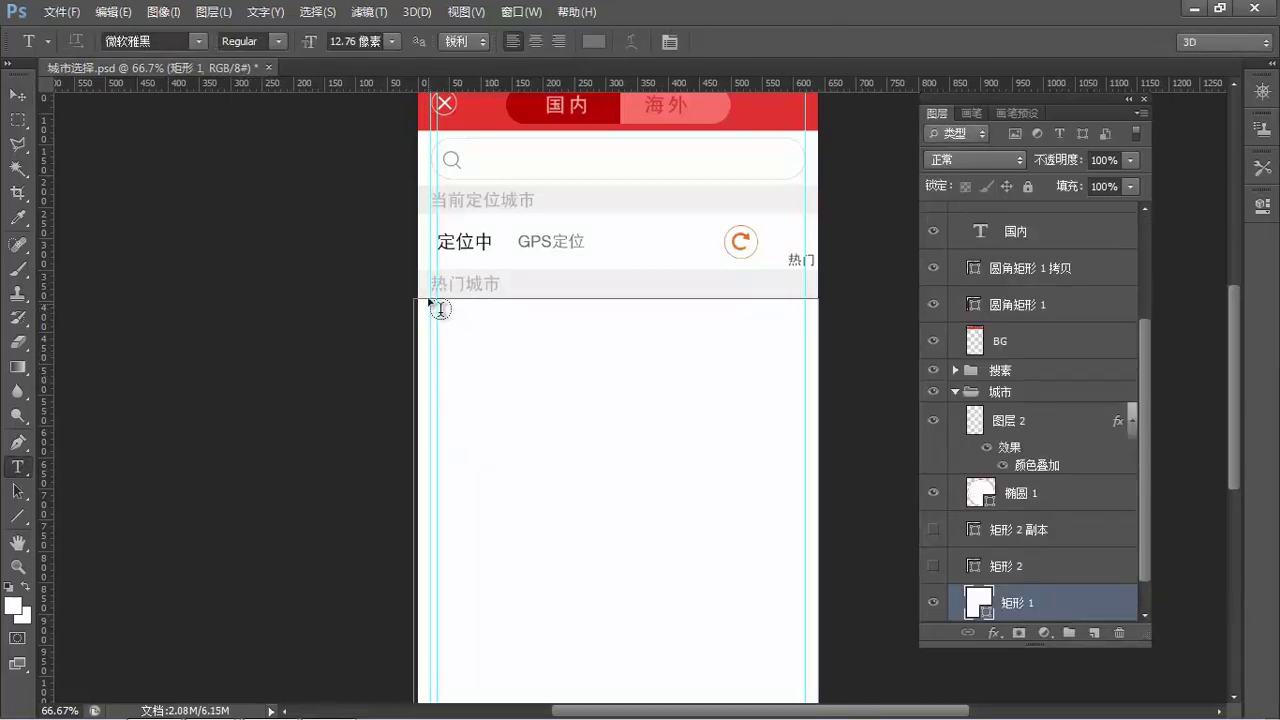
left_click(438, 302)
key("Return")
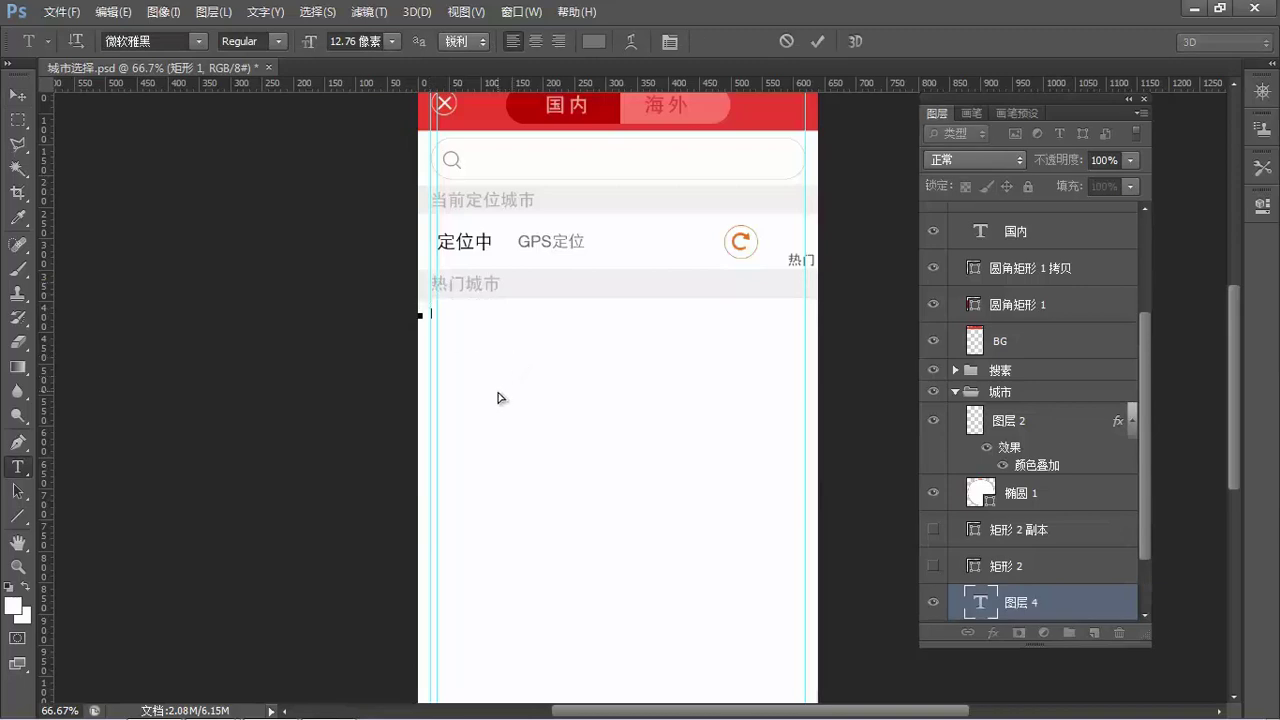
Switch to the file explorer, open 城市切换.txt and copy the city names from 北京 to 南京.
mouse_move(322, 716)
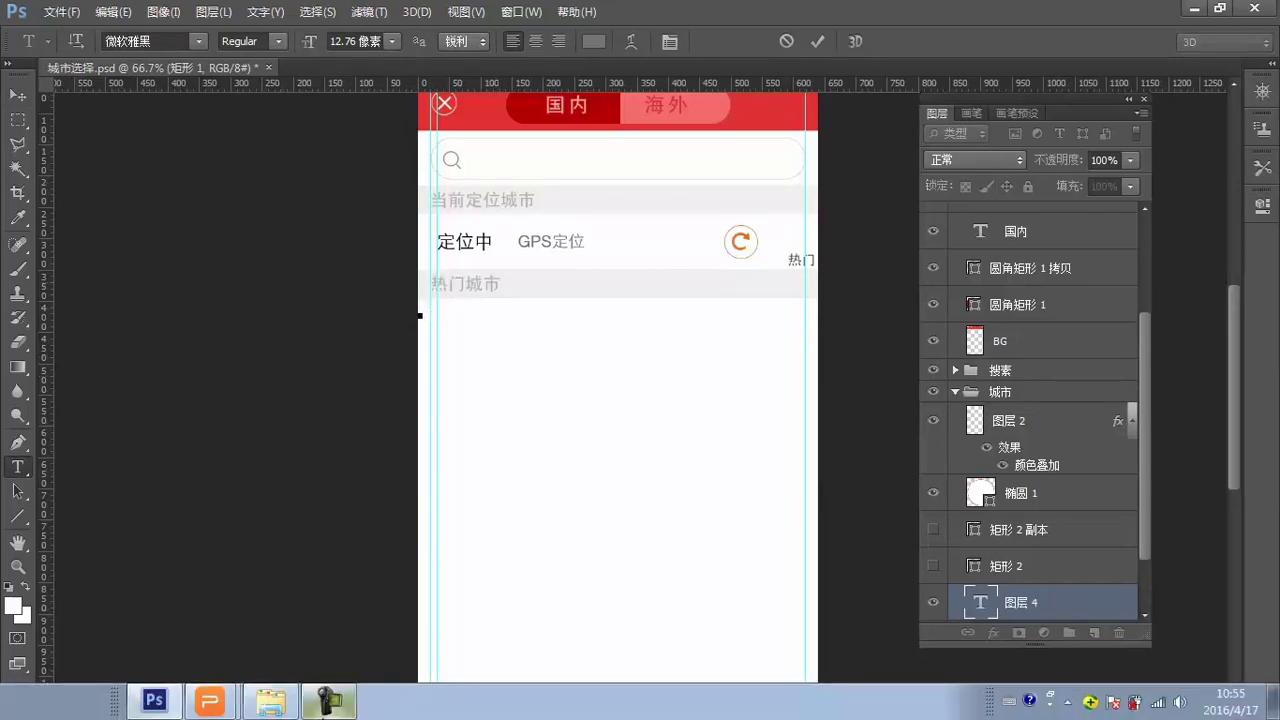
key("alt+Tab")
key("alt+Tab")
key("alt+Tab")
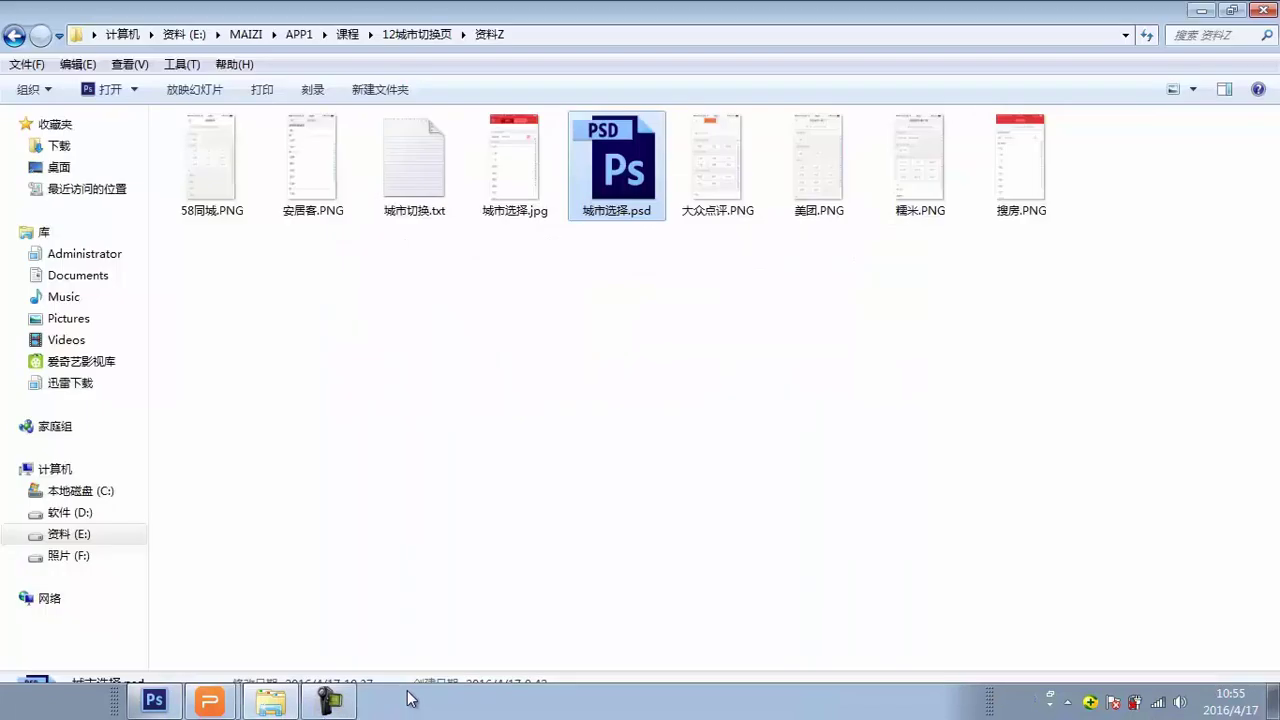
double_click(424, 191)
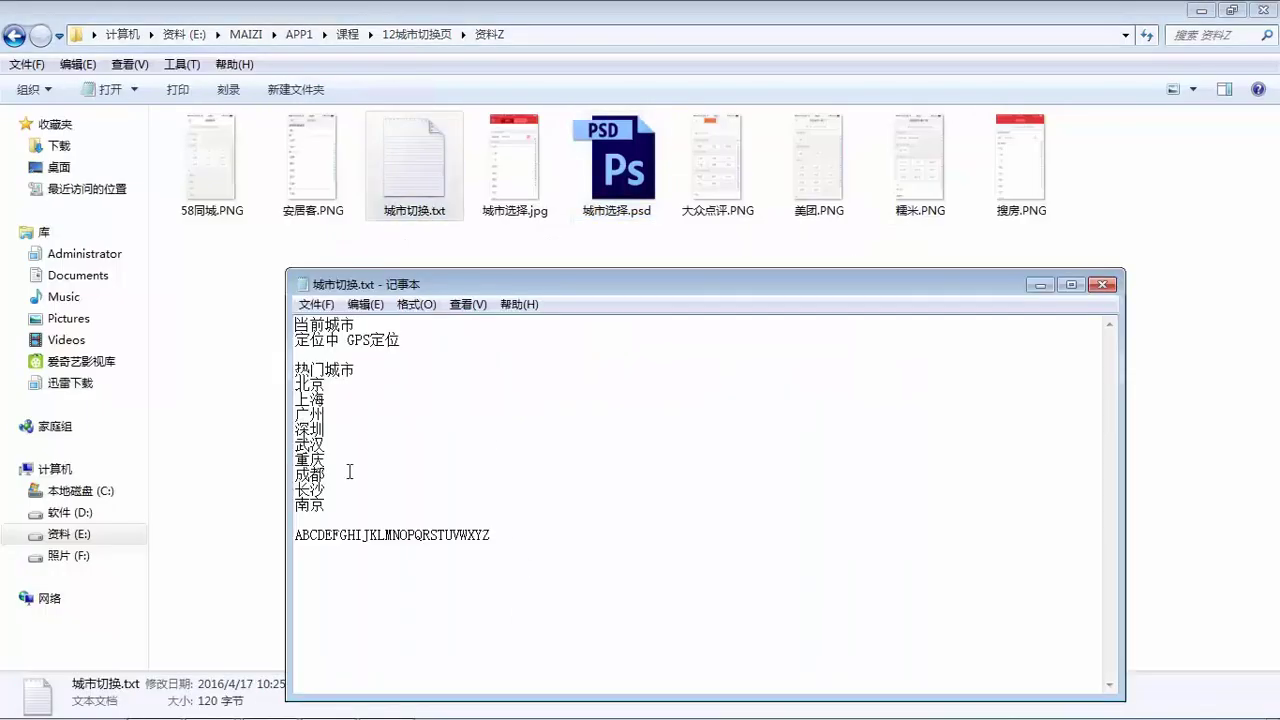
left_click_drag(336, 510, 268, 388)
key("ctrl+c")
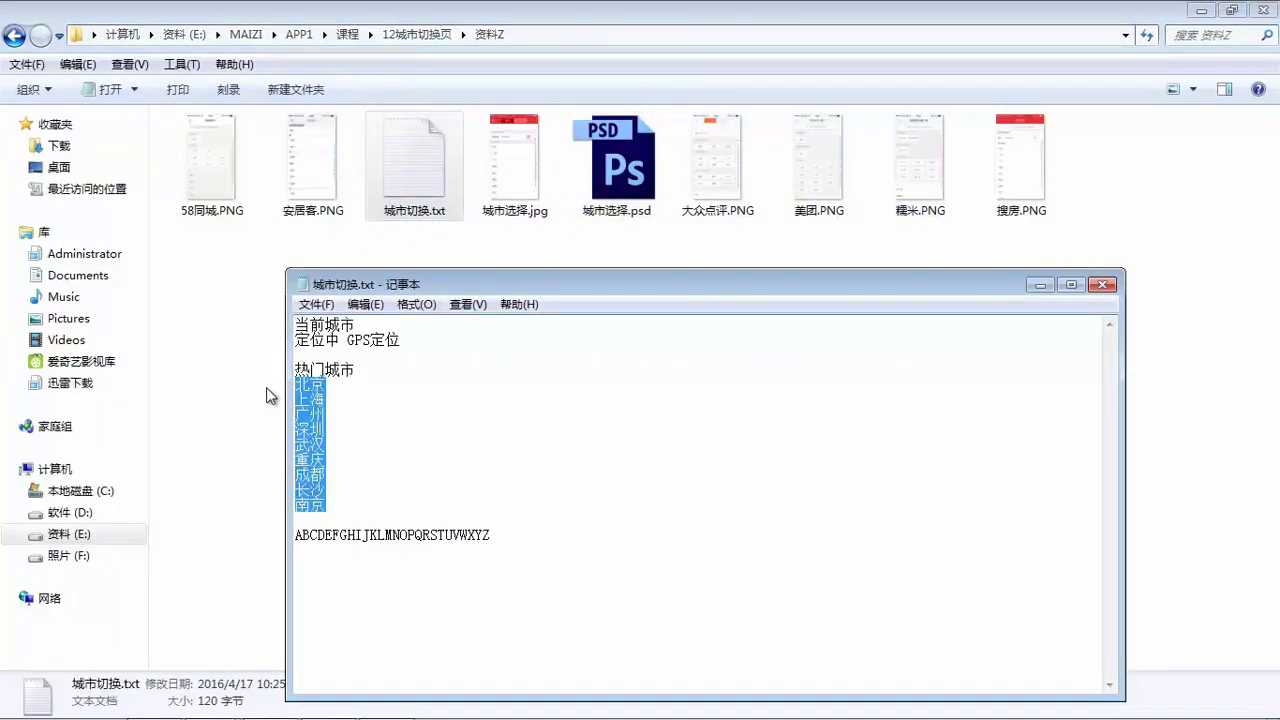
Return to Photoshop and paste the copied city names into the new text layer.
key("alt+Tab")
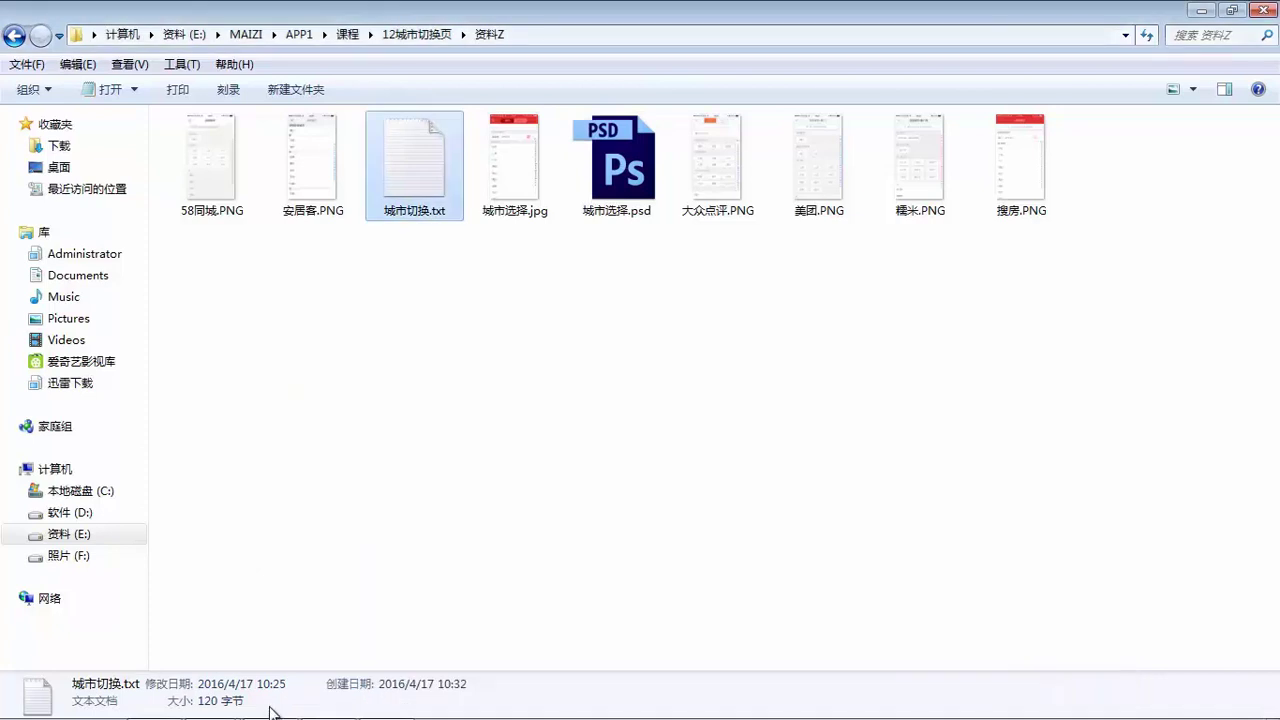
key("alt+Tab")
key("Tab")
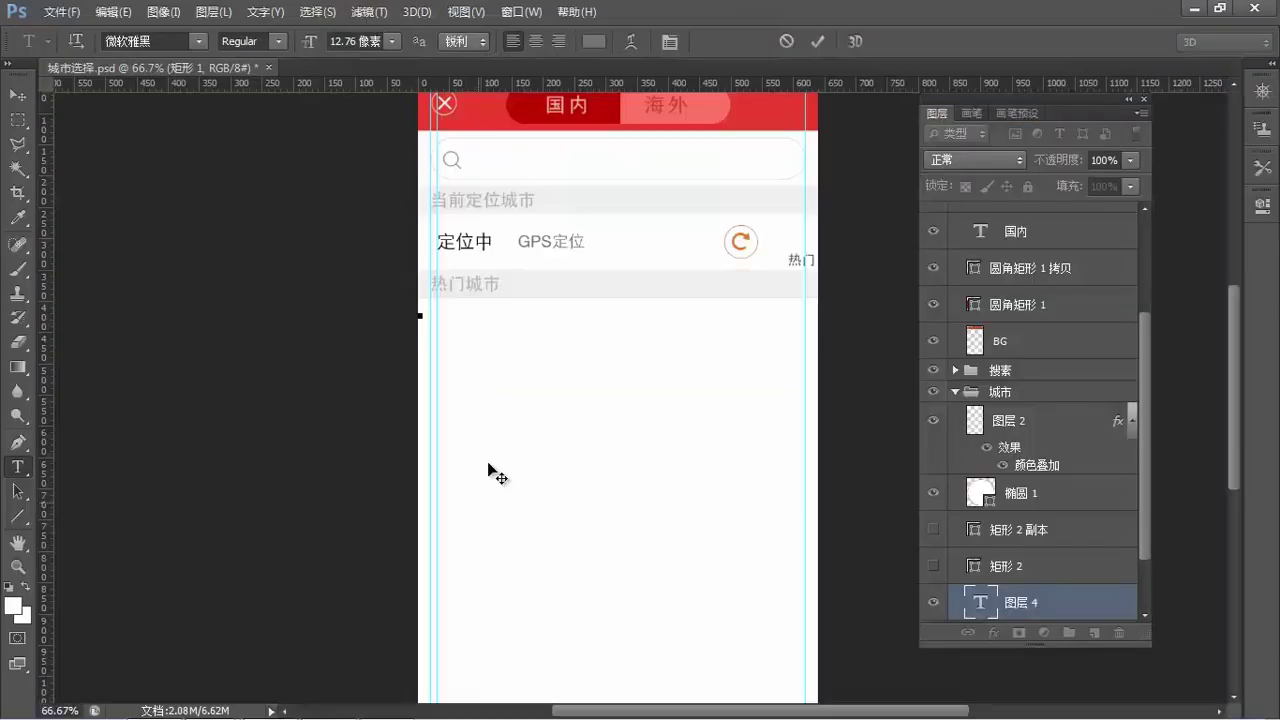
key("ctrl+v")
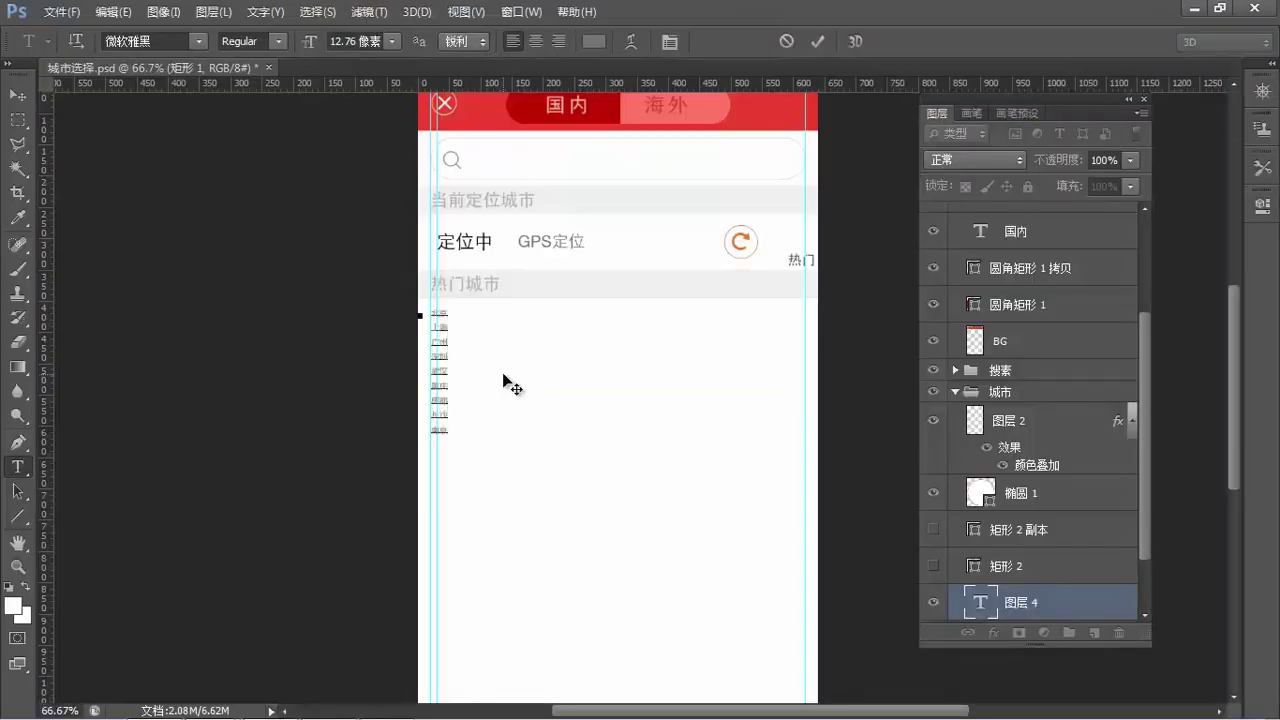
Set the font size of all the pasted city names to 26 px and reselect the whole list.
key("ctrl+a")
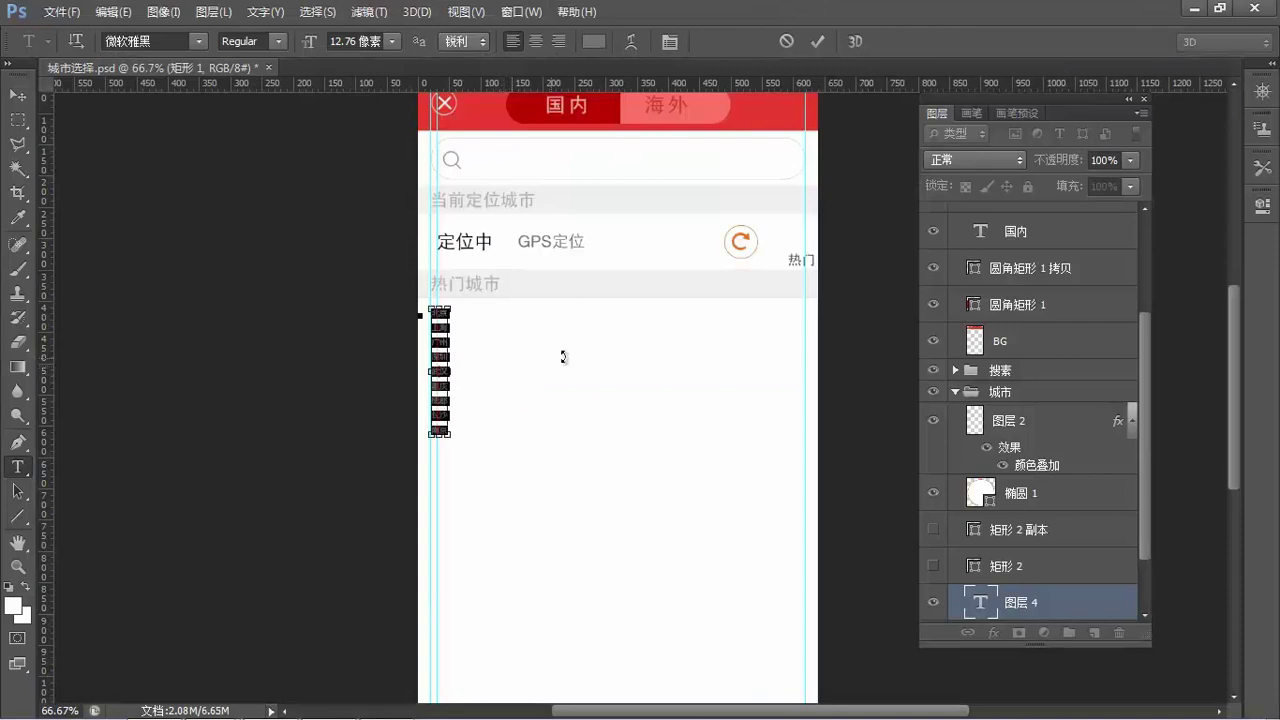
key("ctrl+t")
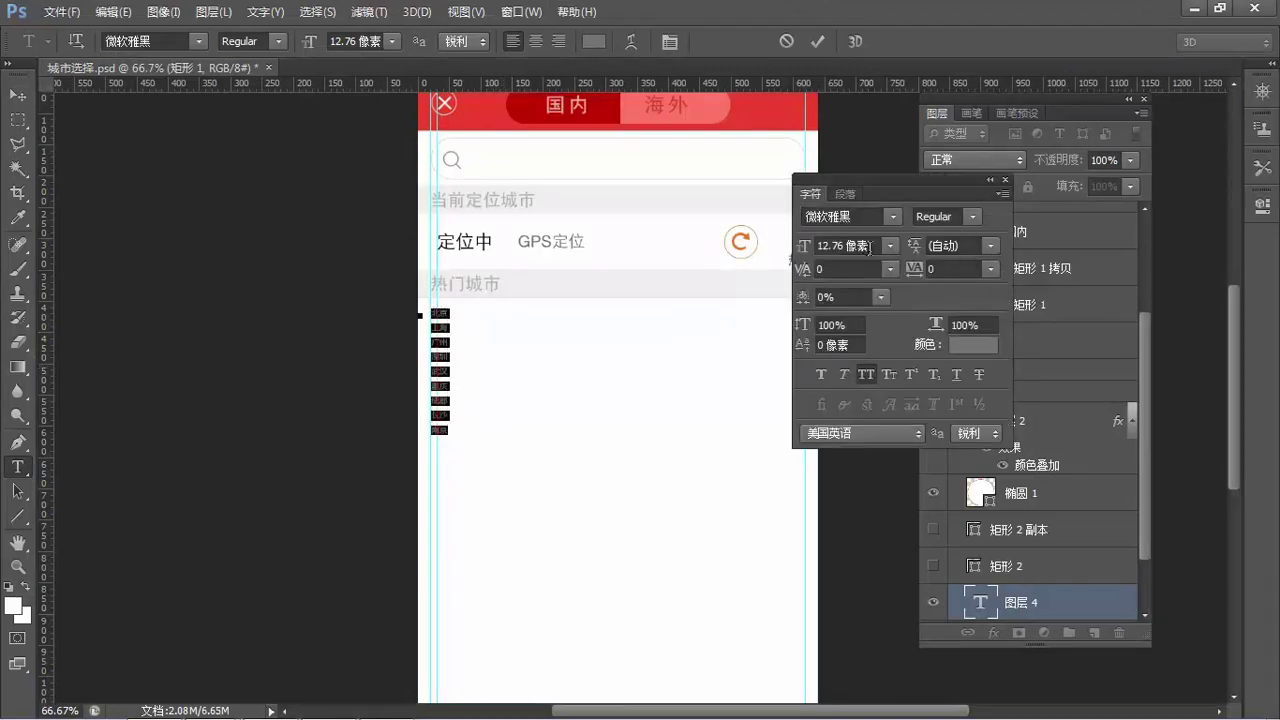
left_click(869, 247)
type("20")
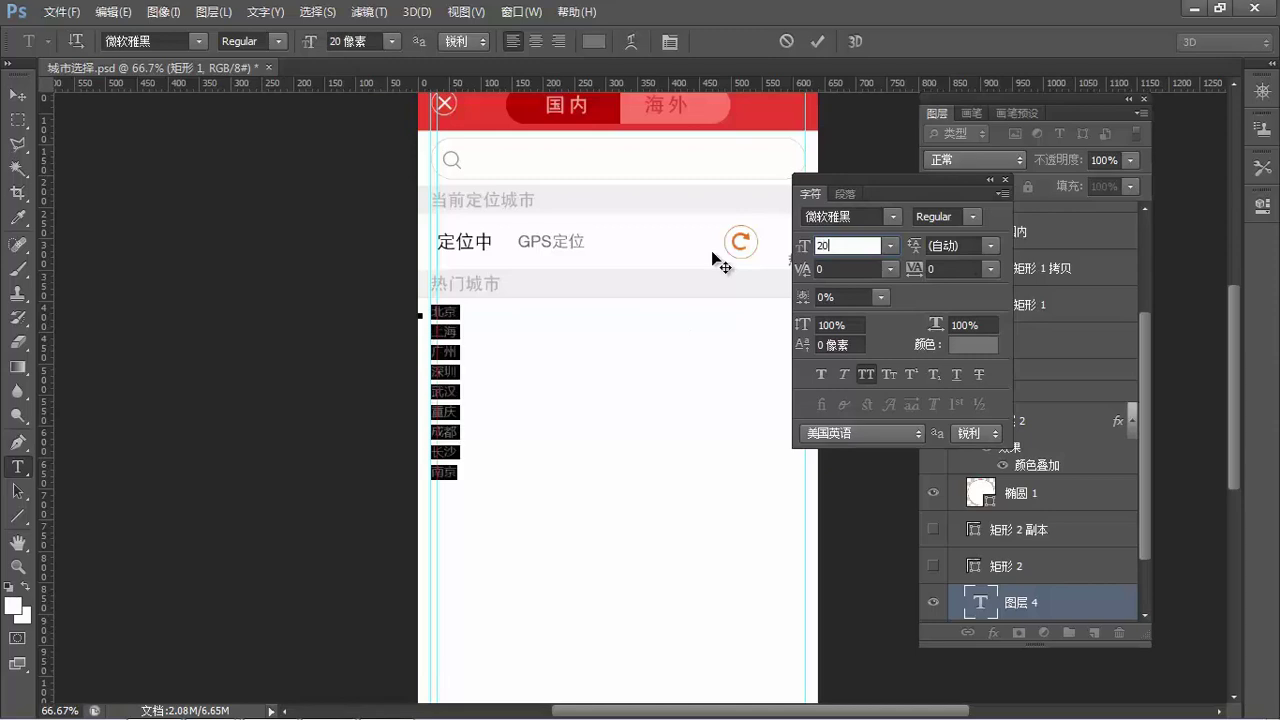
left_click(853, 250)
type("26")
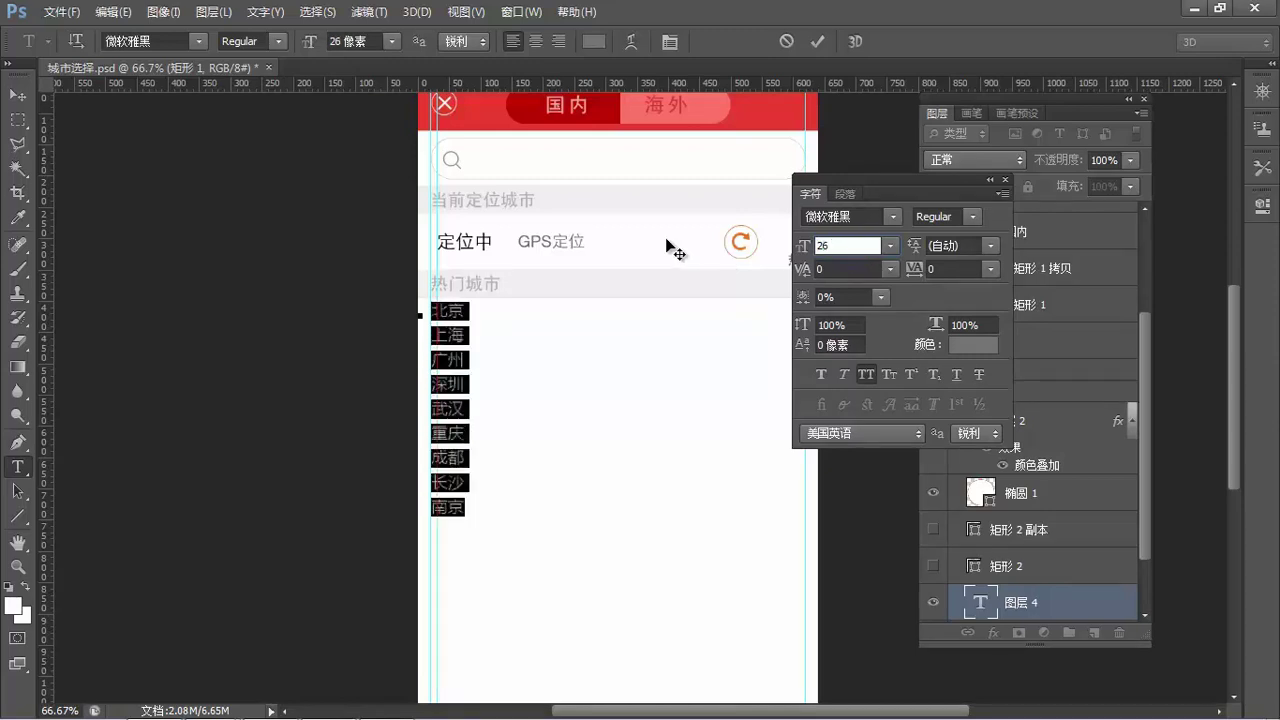
left_click(466, 346)
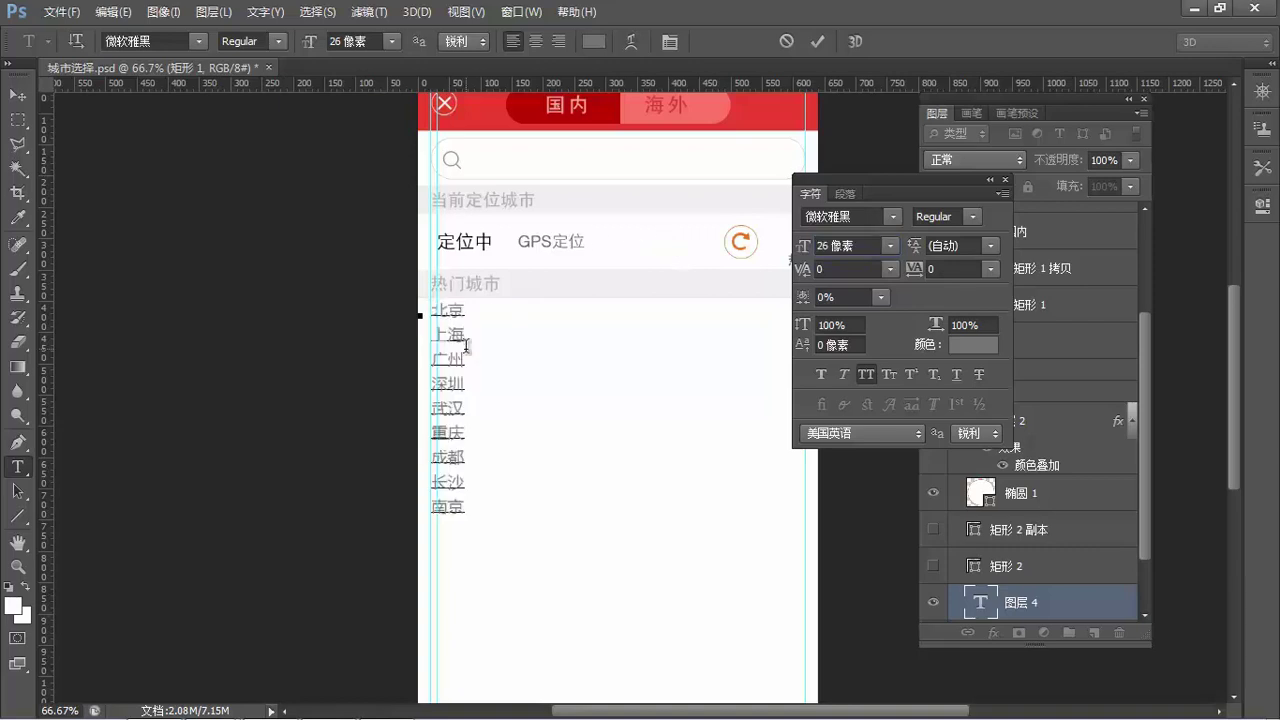
key("ctrl+a")
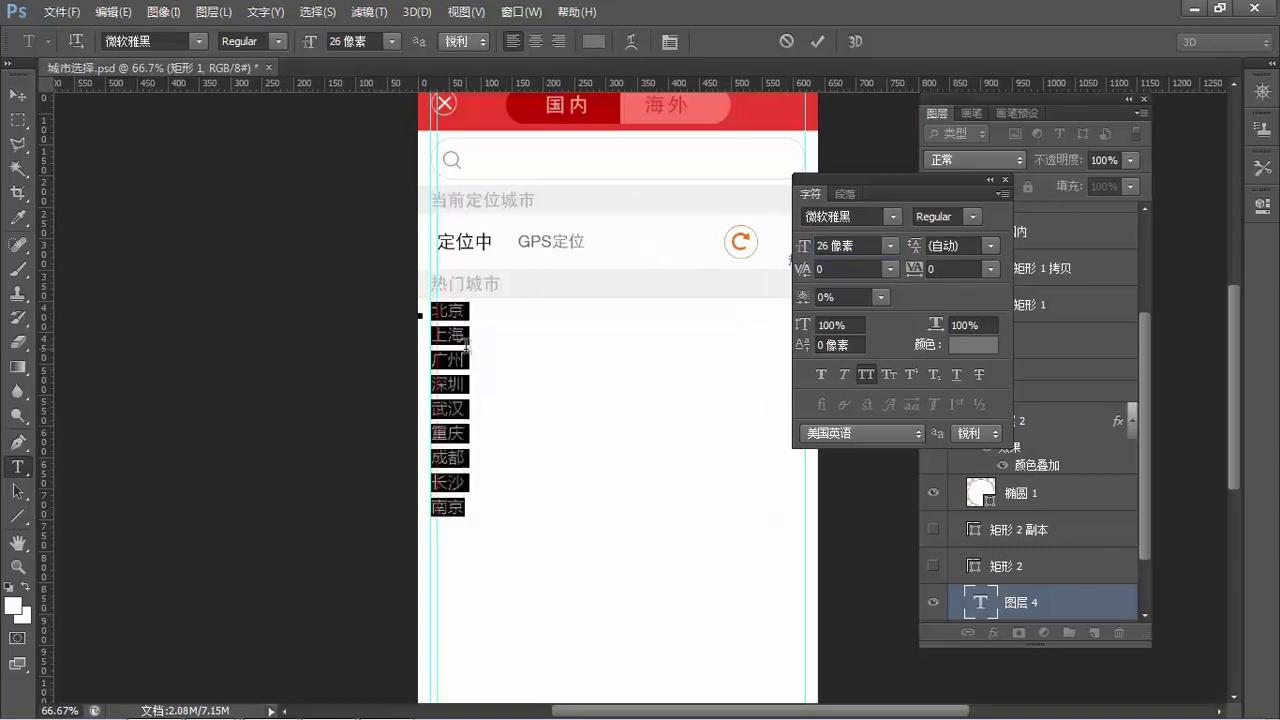
Set the leading of the selected city names to 72 px.
left_click(957, 268)
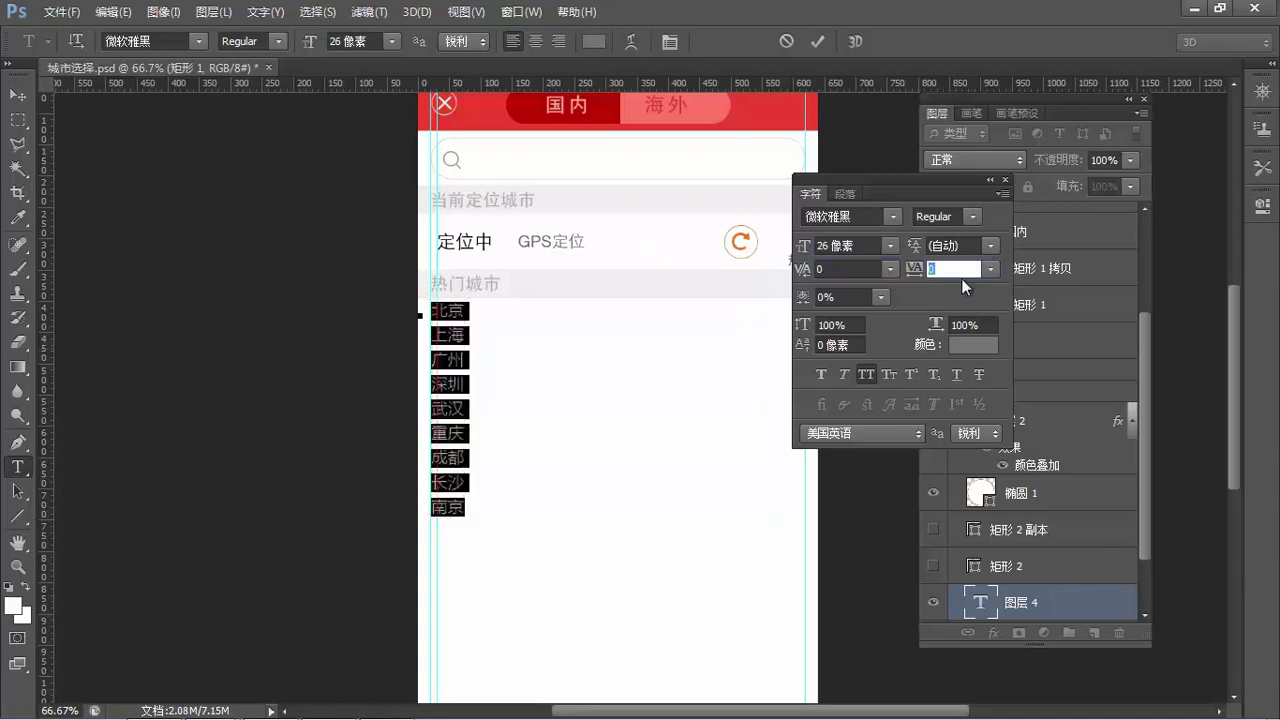
type("200")
key("Return")
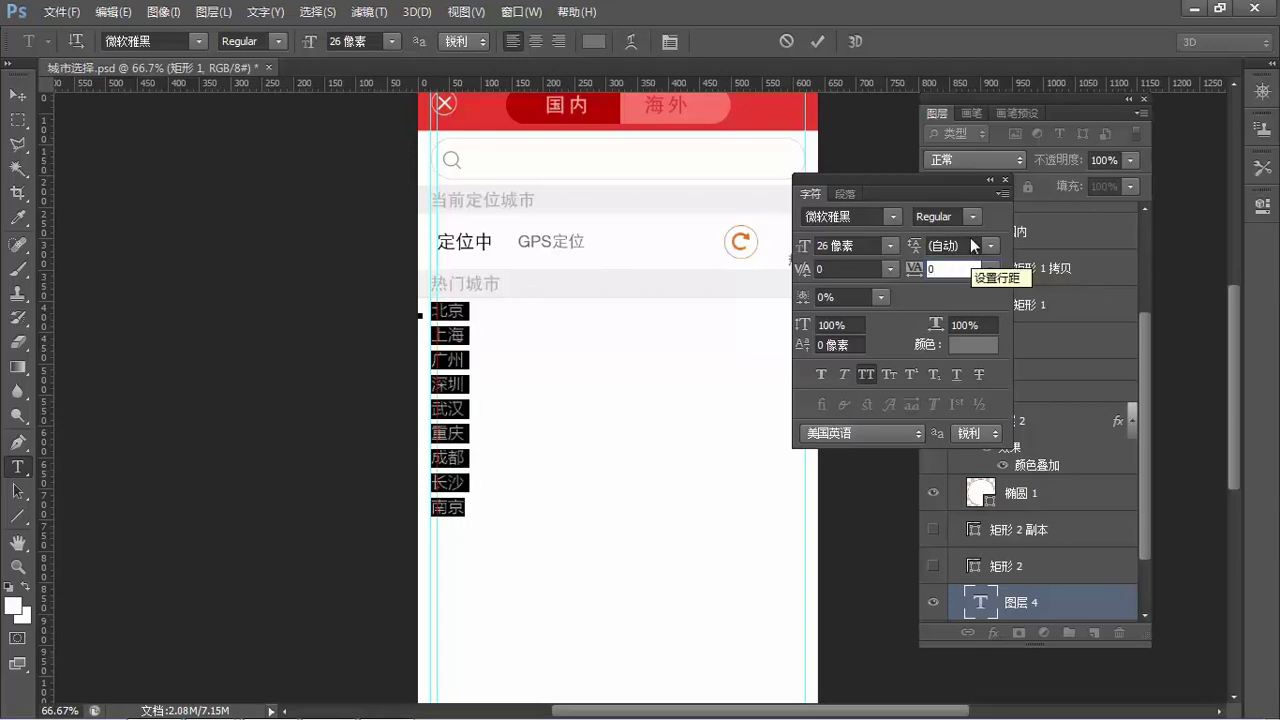
left_click(990, 245)
left_click(975, 564)
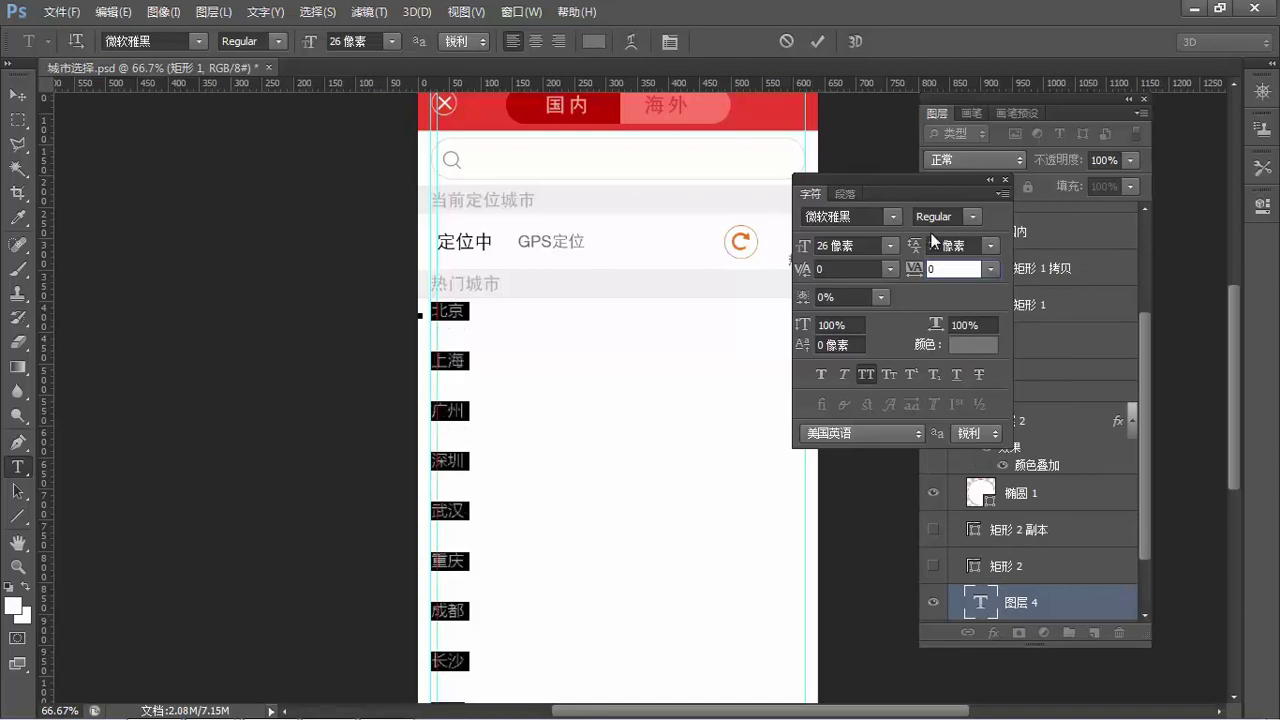
Try a tracking of 140 on the city names and reset the tracking to 0.
type("80")
key("Return")
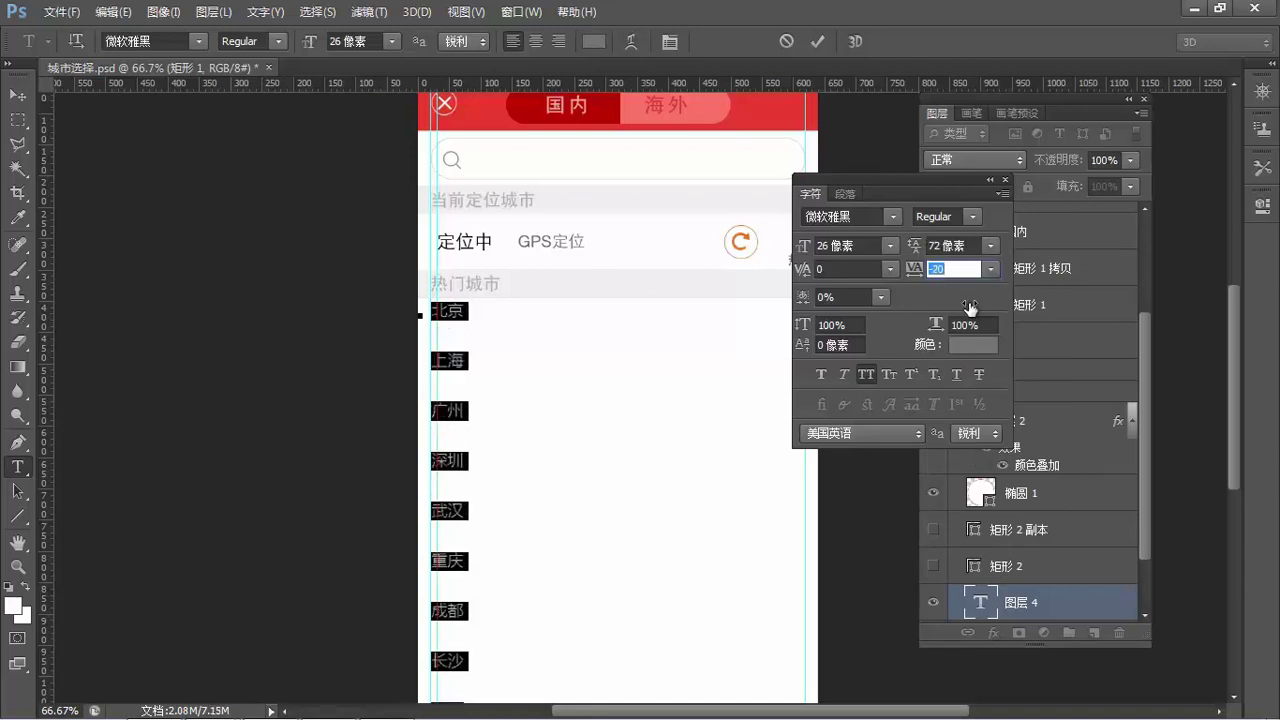
type("160")
key("Return")
type("140")
key("Return")
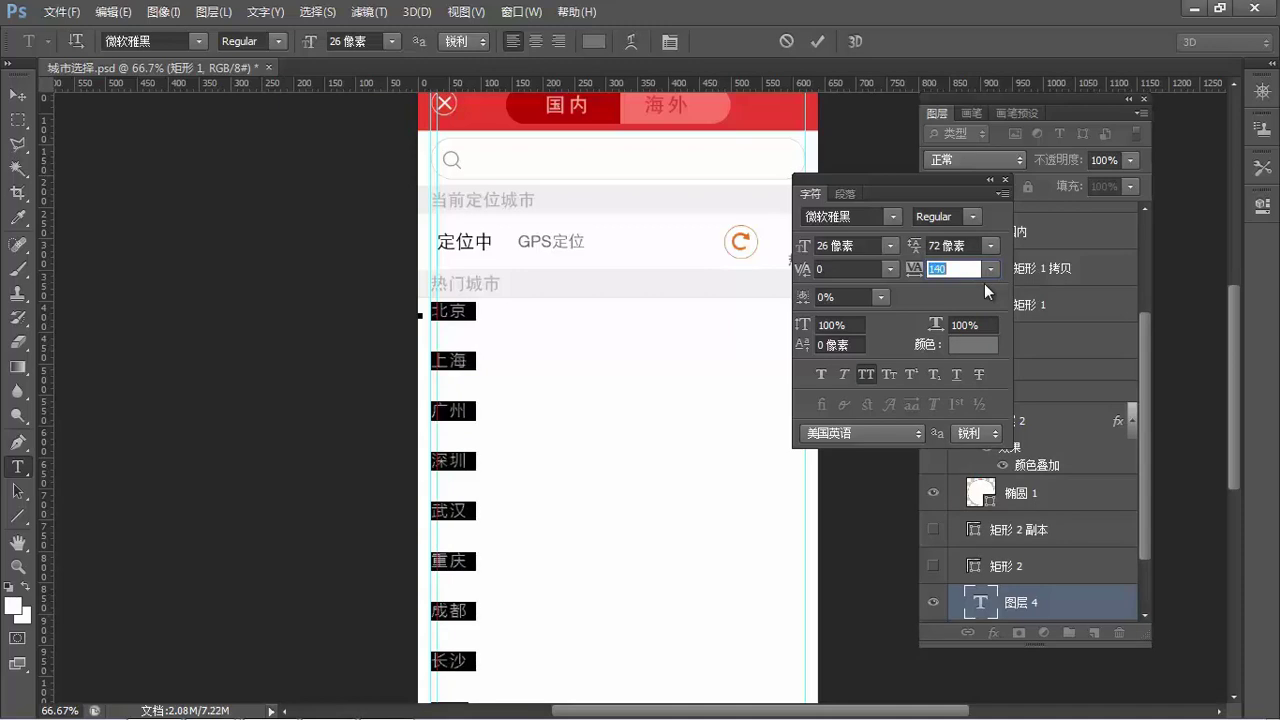
type("0")
key("Return")
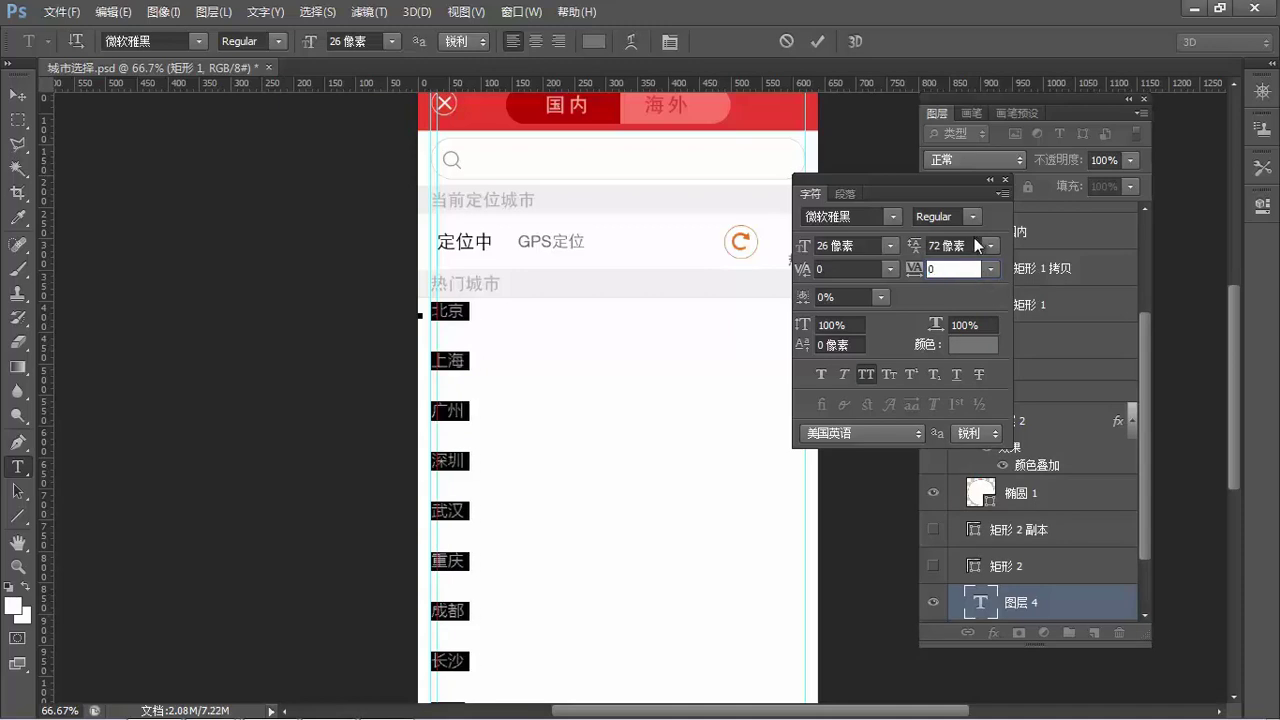
Increase the leading of the city names to 83 px.
left_click(955, 245)
key("Up")
key("Up")
key("Up")
key("Up")
key("Up")
key("Up")
key("Up")
key("Up")
key("Up")
key("Up")
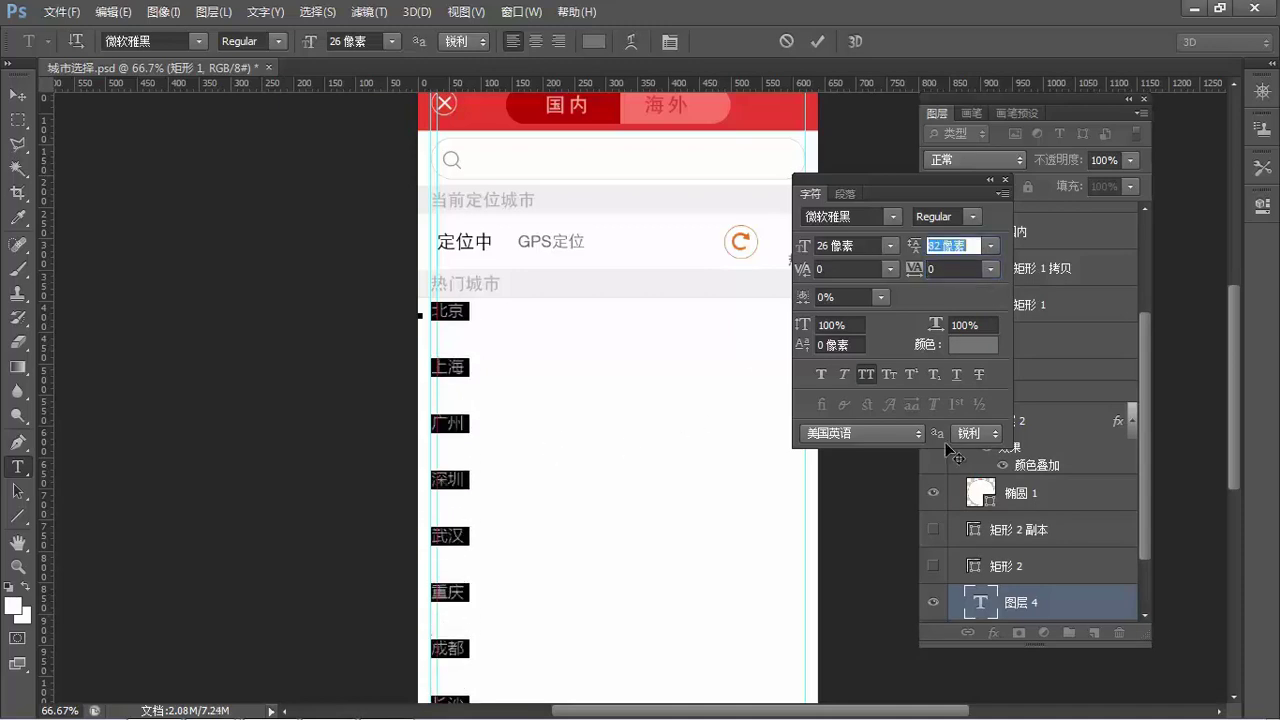
left_click_drag(1232, 376, 1231, 414)
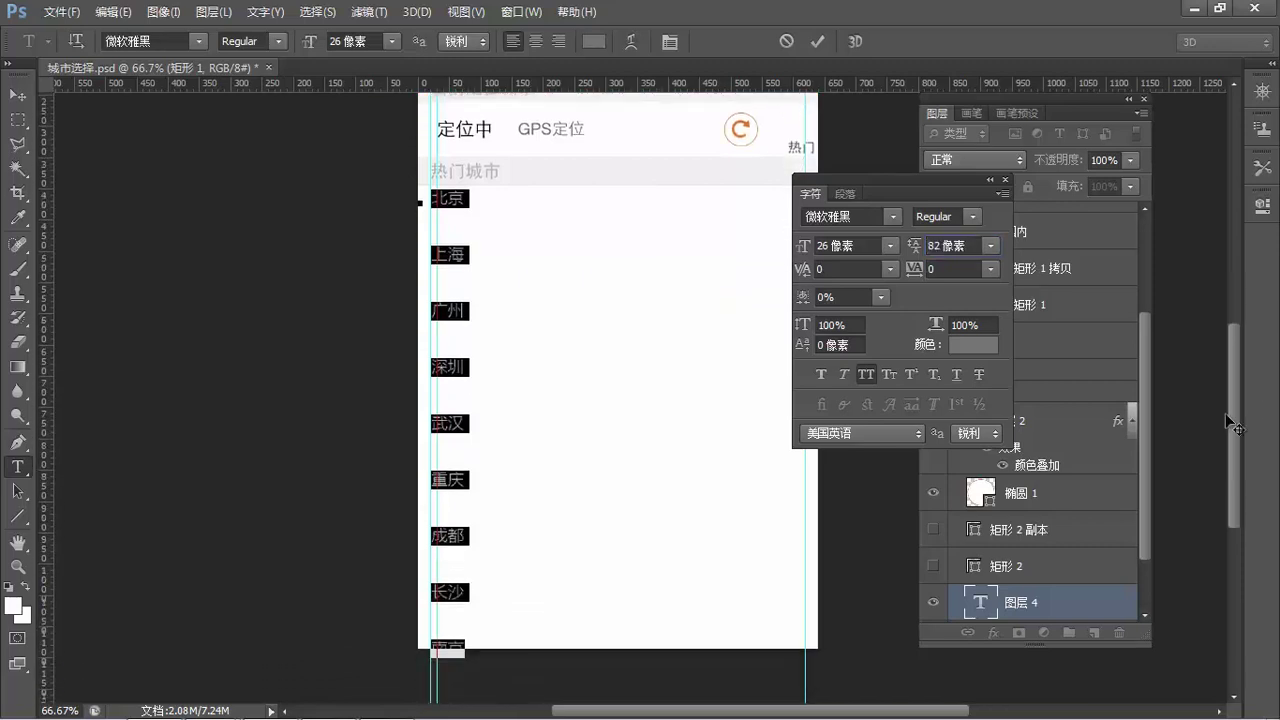
scroll(572, 427, "up", 1)
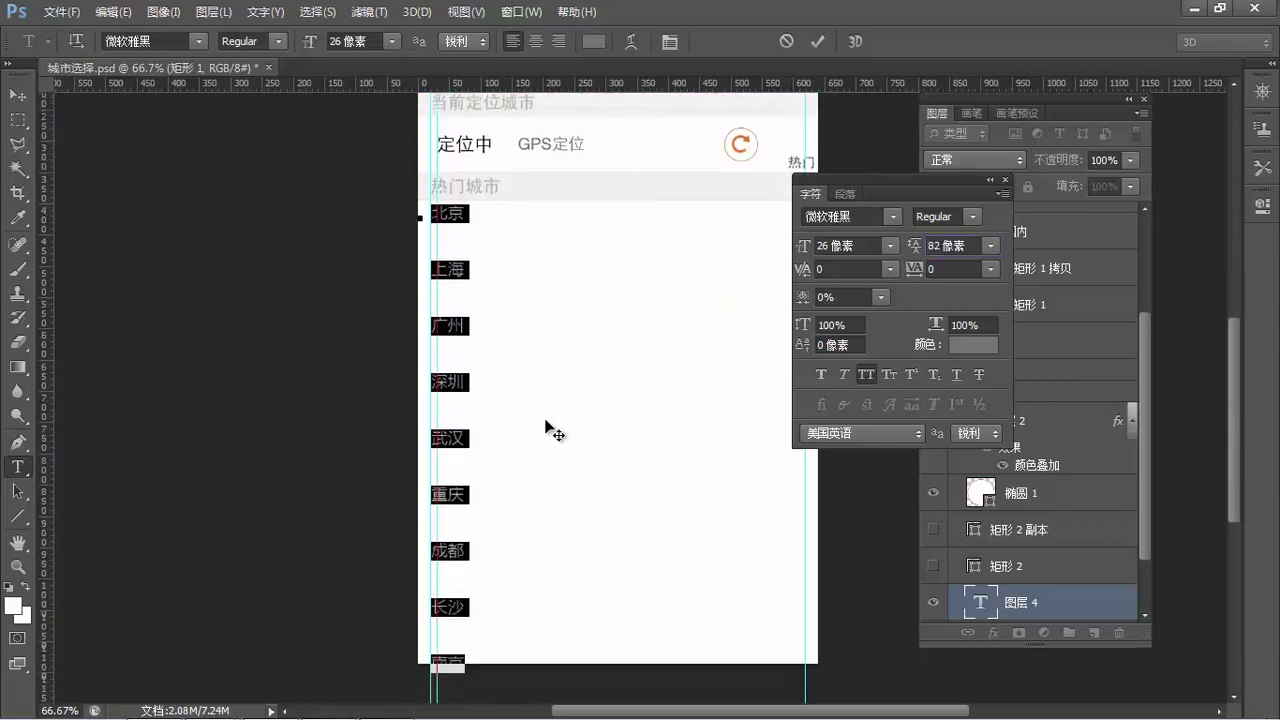
left_click(980, 247)
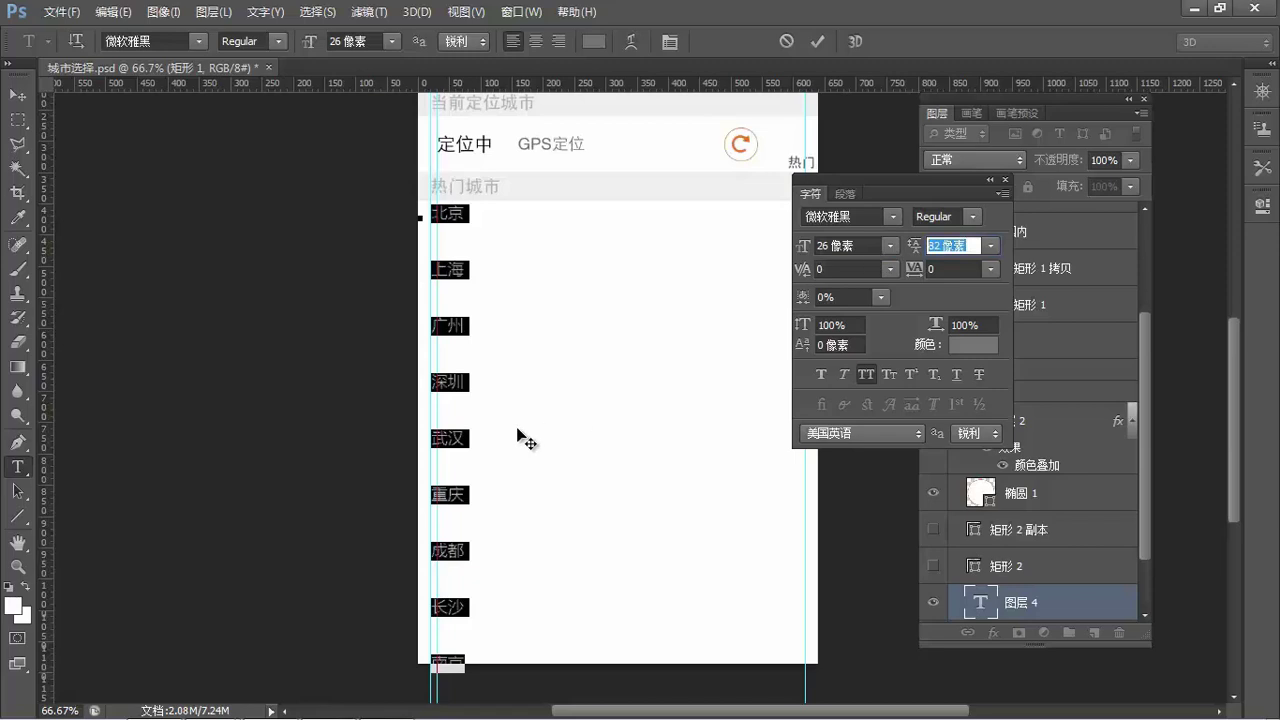
key("Up")
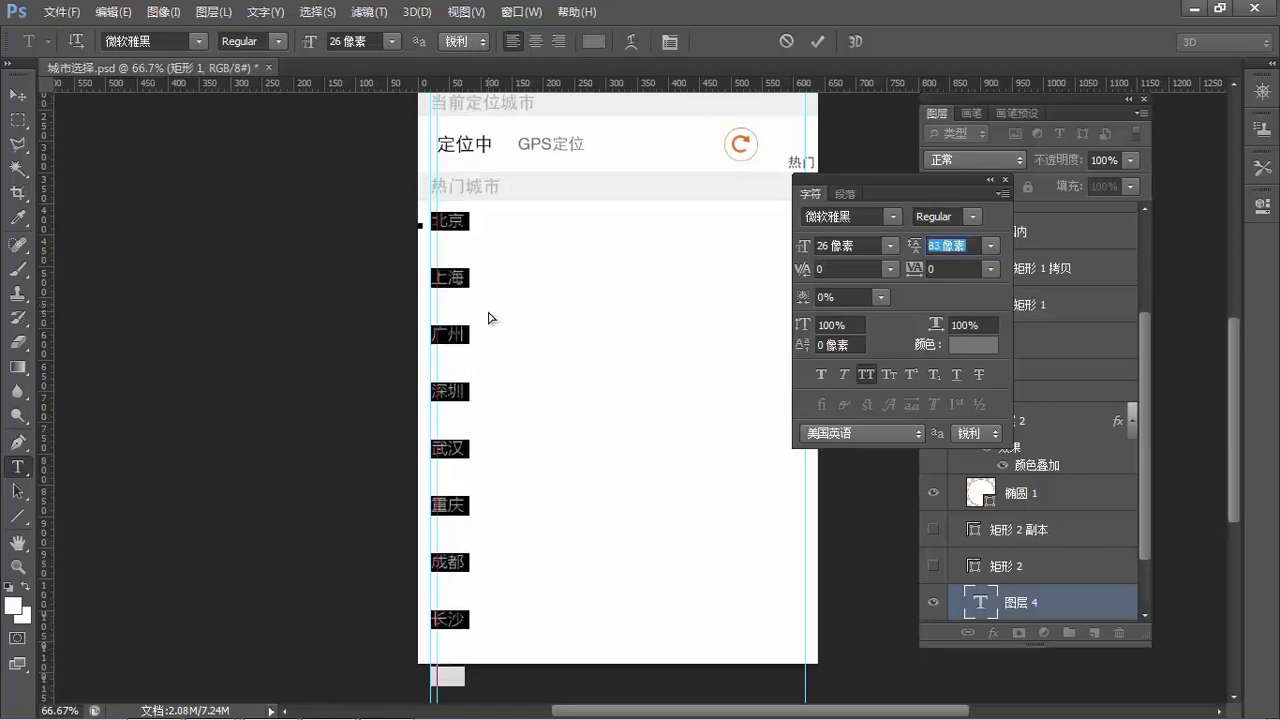
Move the city list slightly further below the 热门城市 heading, set its leading to 78 px and commit the text.
left_click_drag(489, 317, 489, 333)
key("Return")
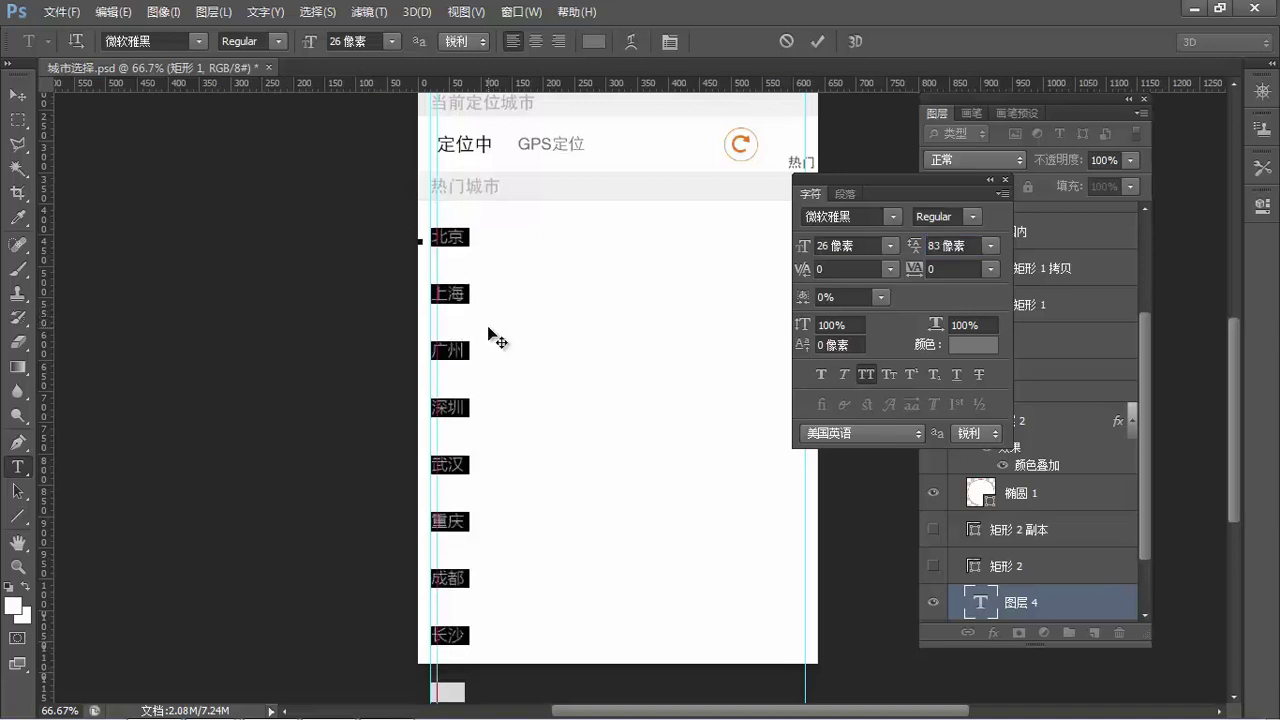
left_click(973, 244)
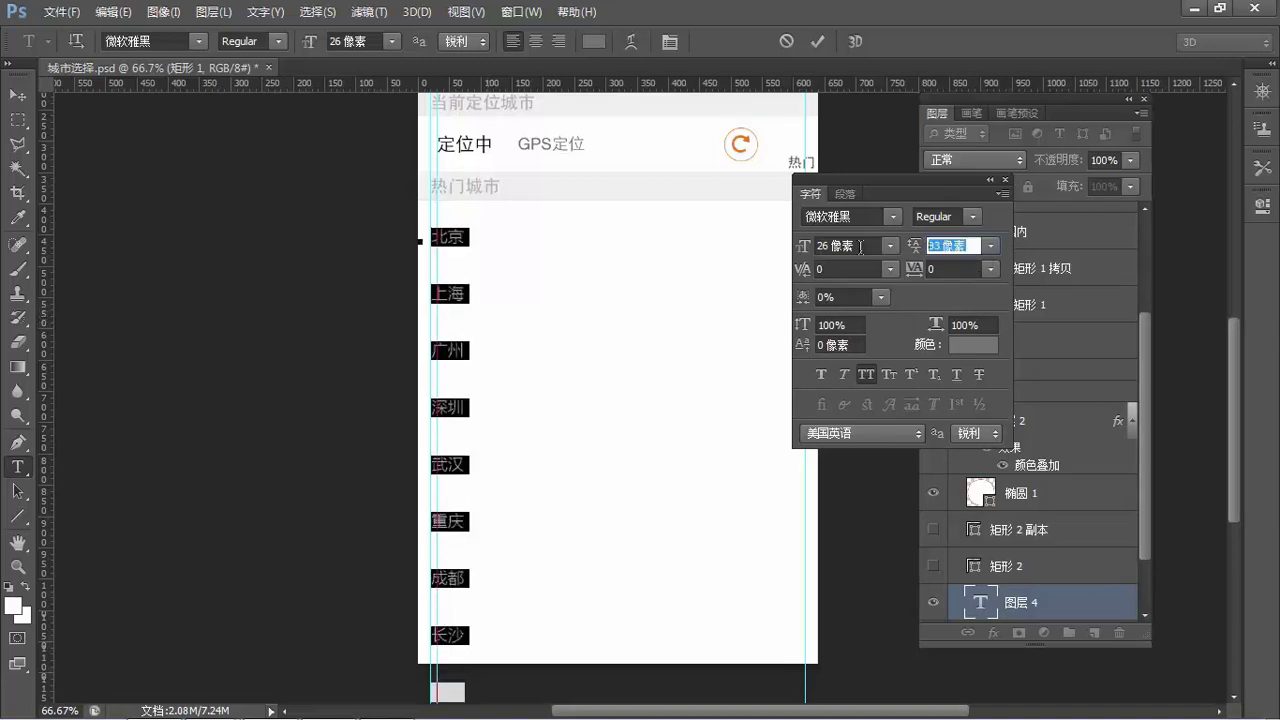
key("Down")
key("Down")
key("Down")
key("Down")
key("Down")
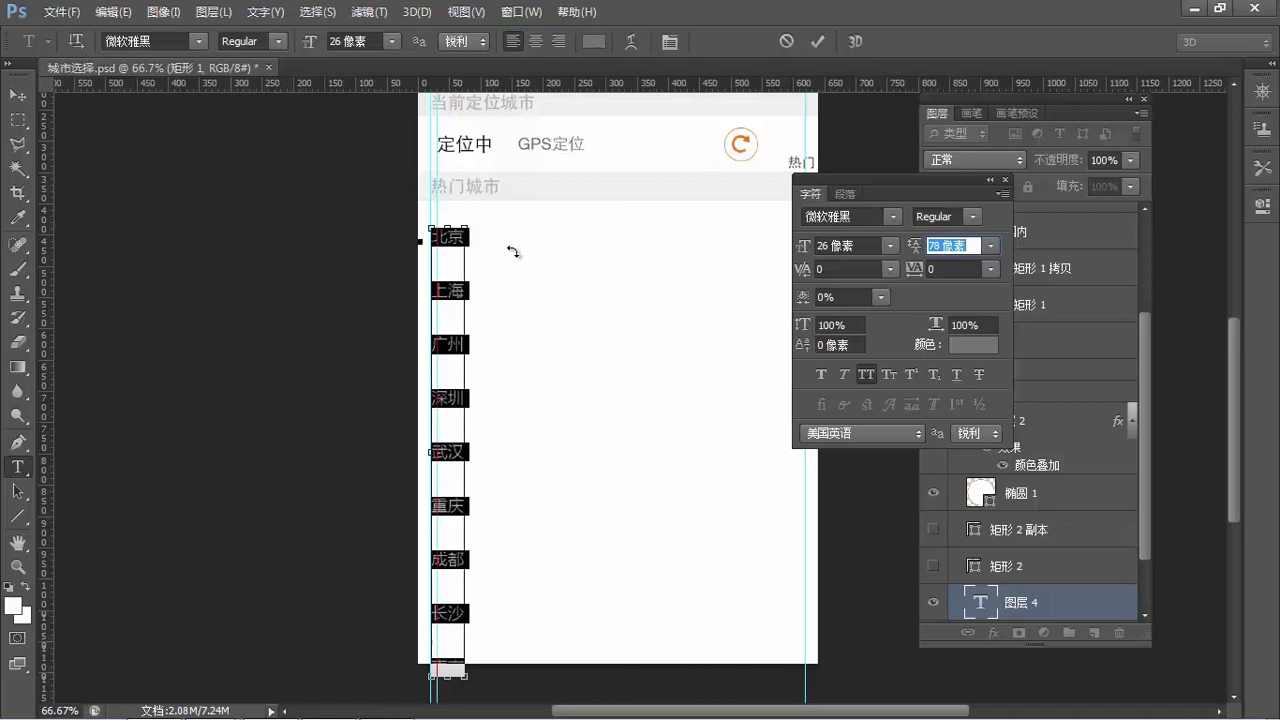
left_click(455, 268)
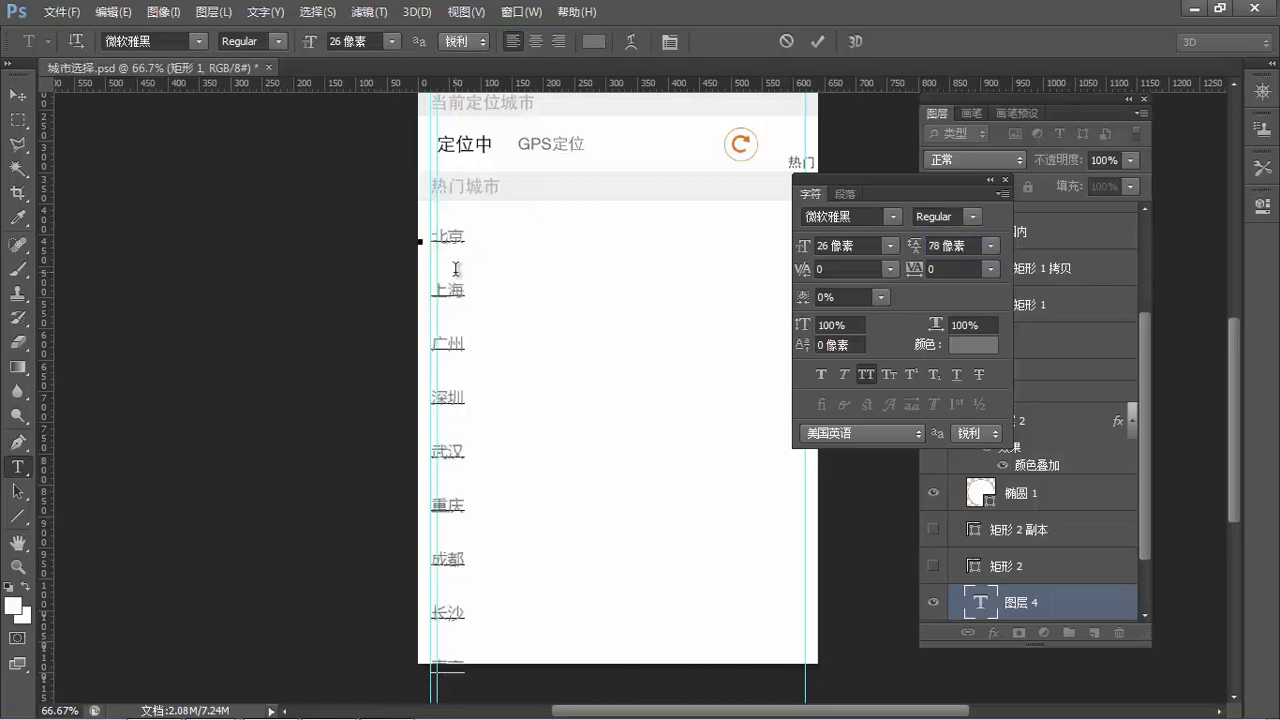
key("ctrl+Return")
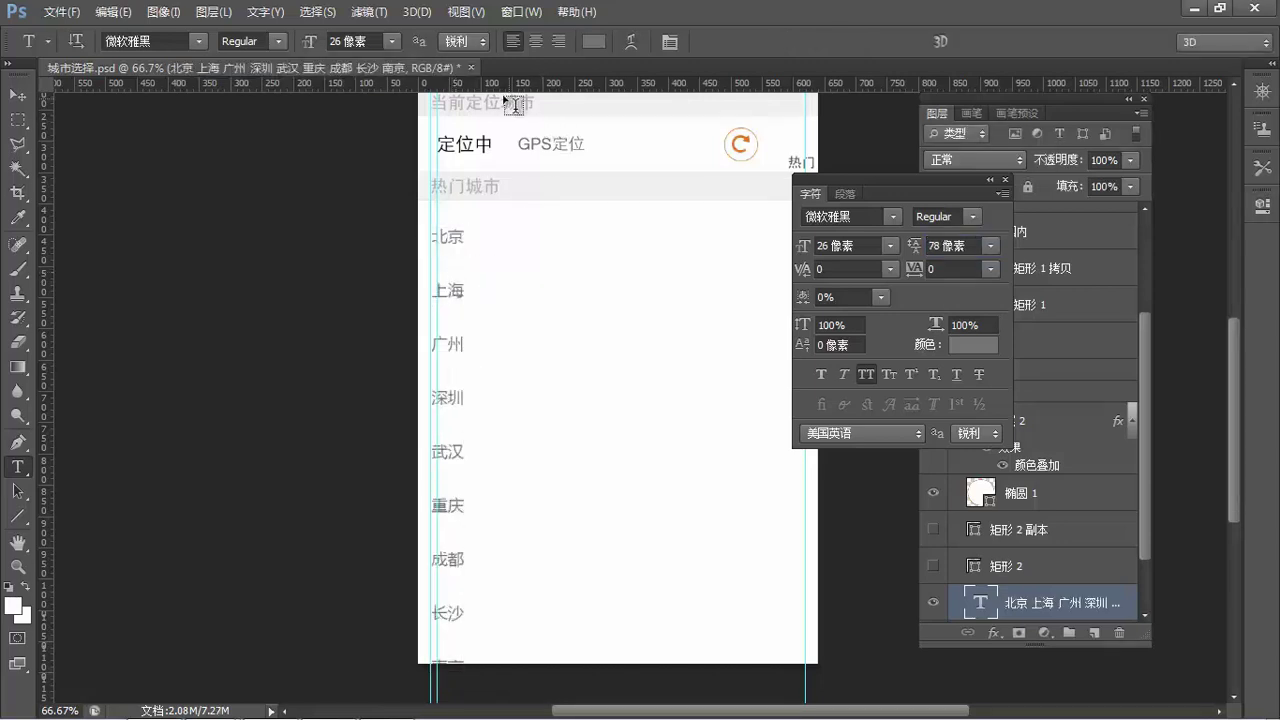
Change the text colour of the city list to black (#000000).
left_click(597, 45)
left_click_drag(743, 377, 577, 417)
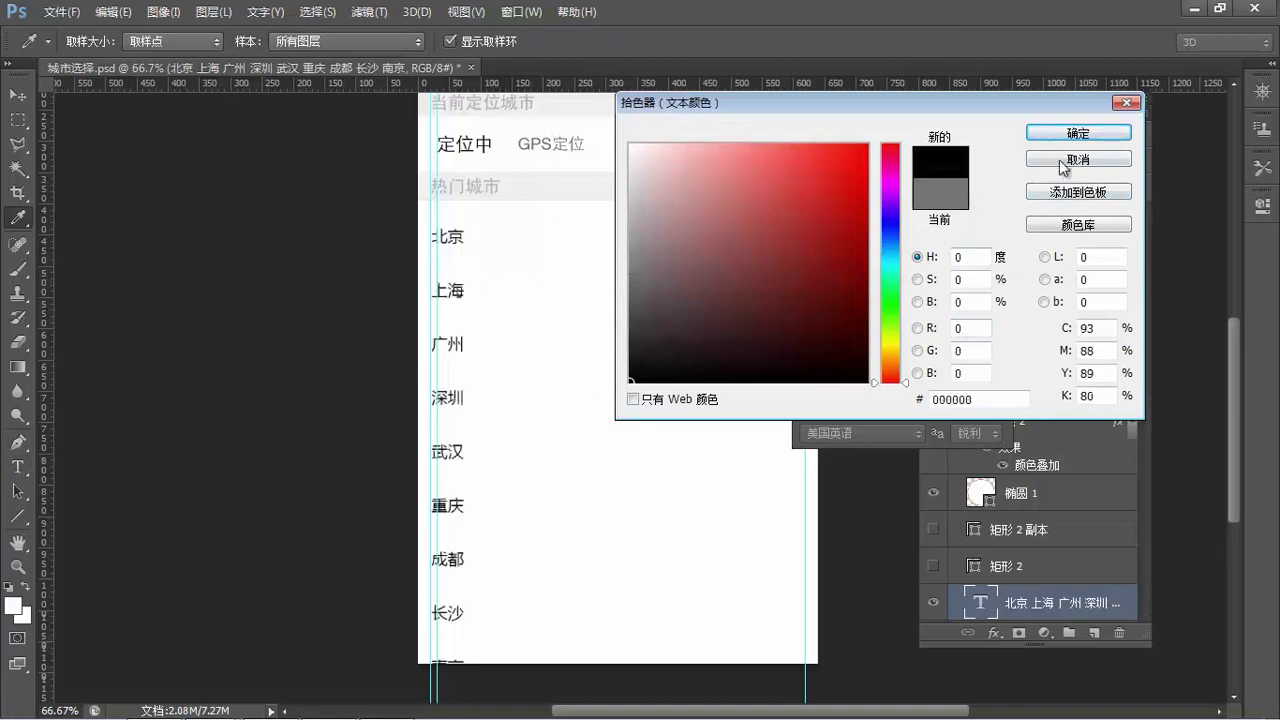
left_click(1054, 134)
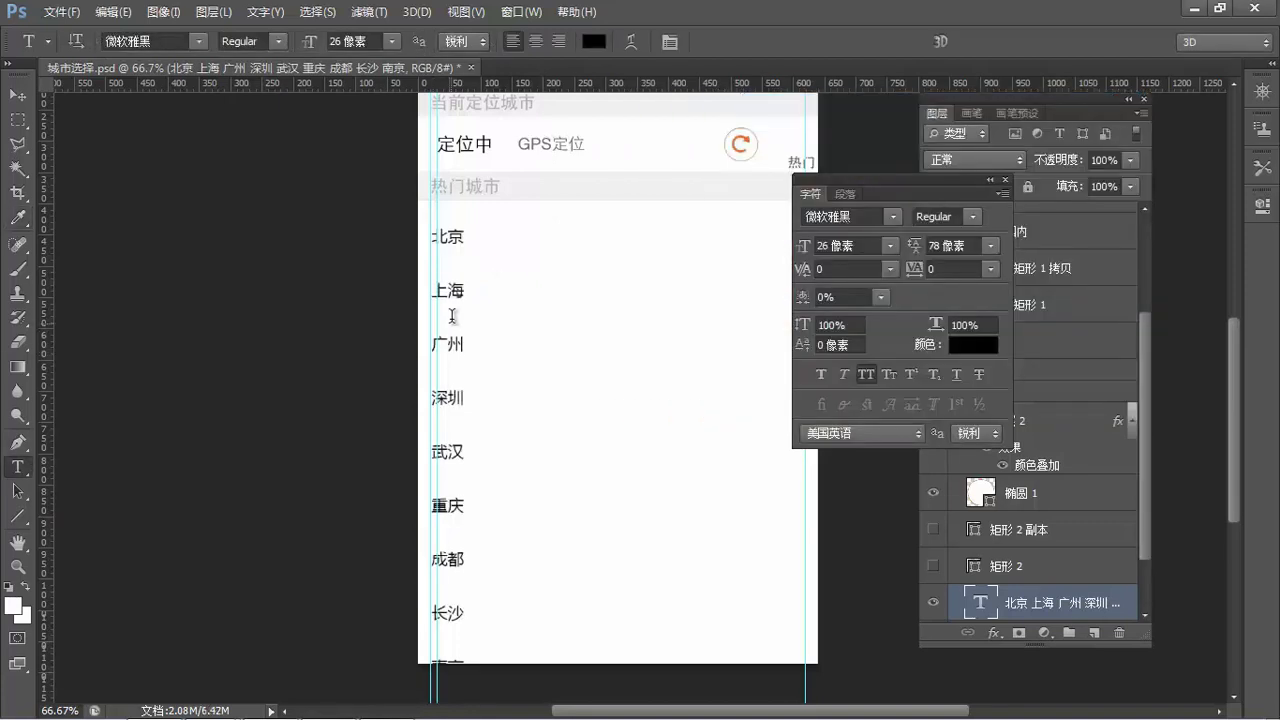
Measure the vertical gap between 北京 and 上海 with a rectangular selection spanning from one name to the other.
key("z")
left_click(423, 313)
key("m")
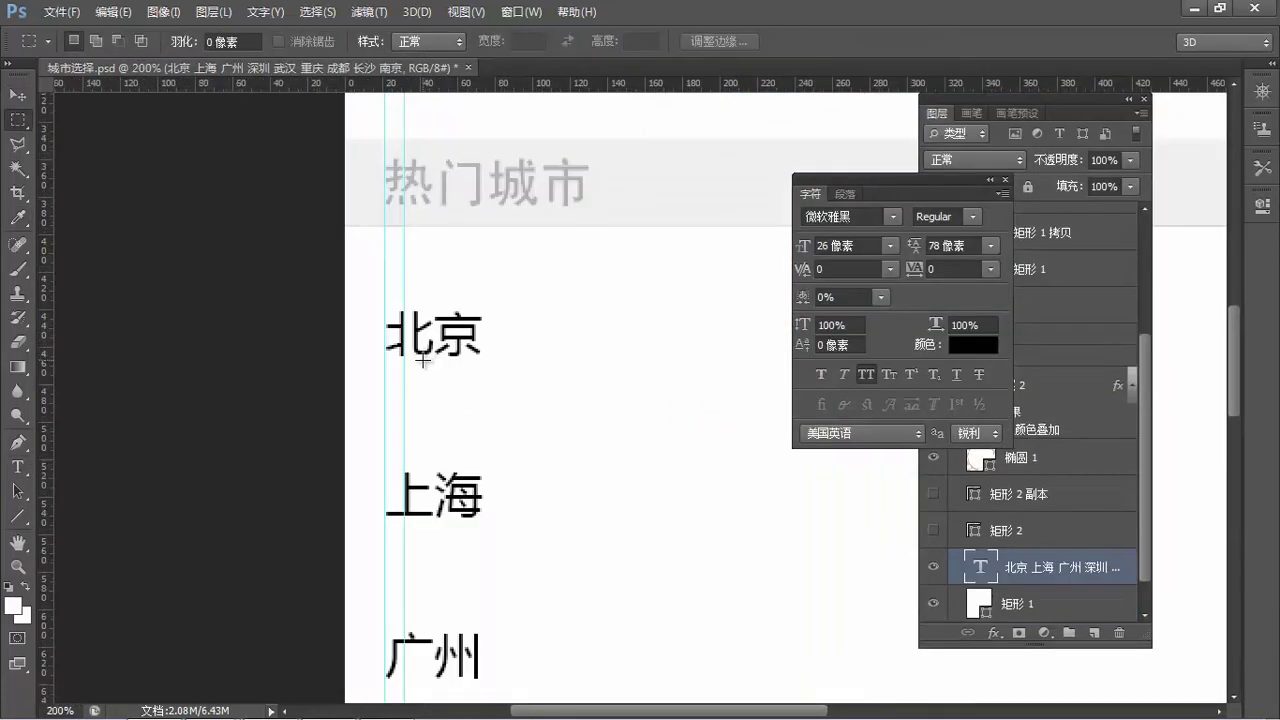
left_click_drag(420, 354, 498, 472)
left_click(572, 438)
left_click_drag(404, 356, 497, 474)
left_click(500, 480)
key("ctrl+z")
scroll(457, 408, "up", 2)
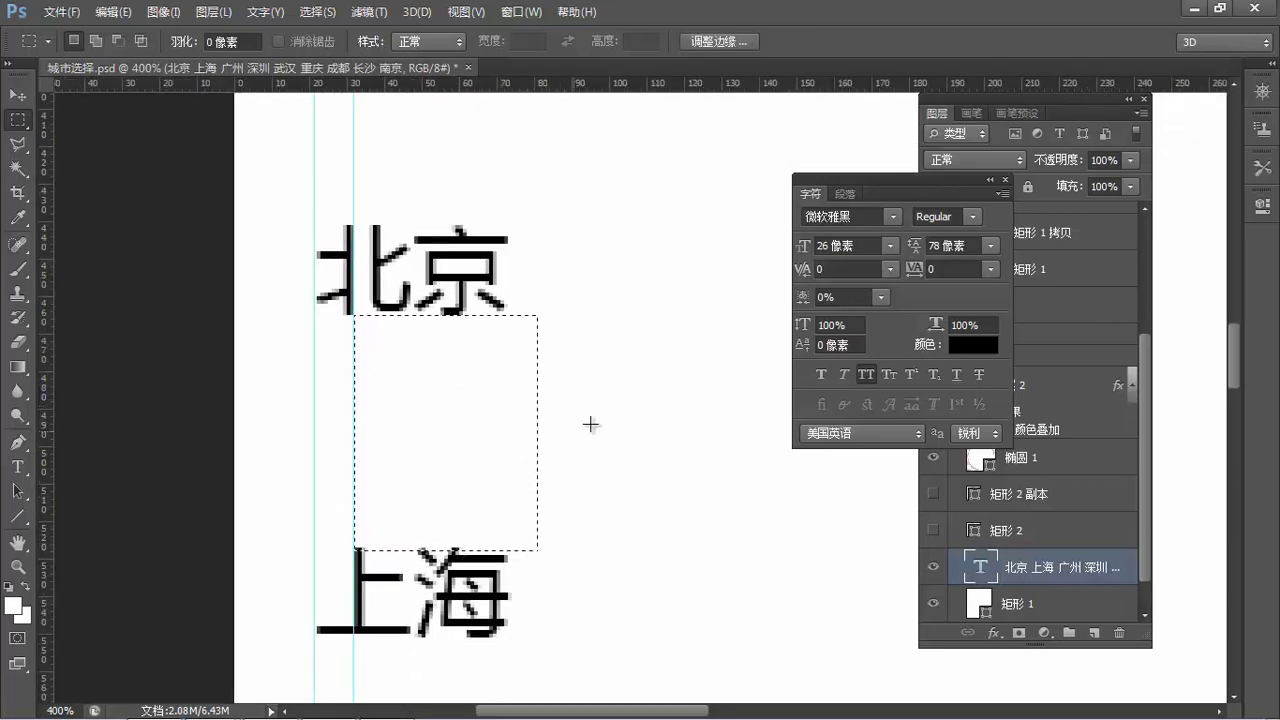
left_click_drag(605, 350, 600, 428)
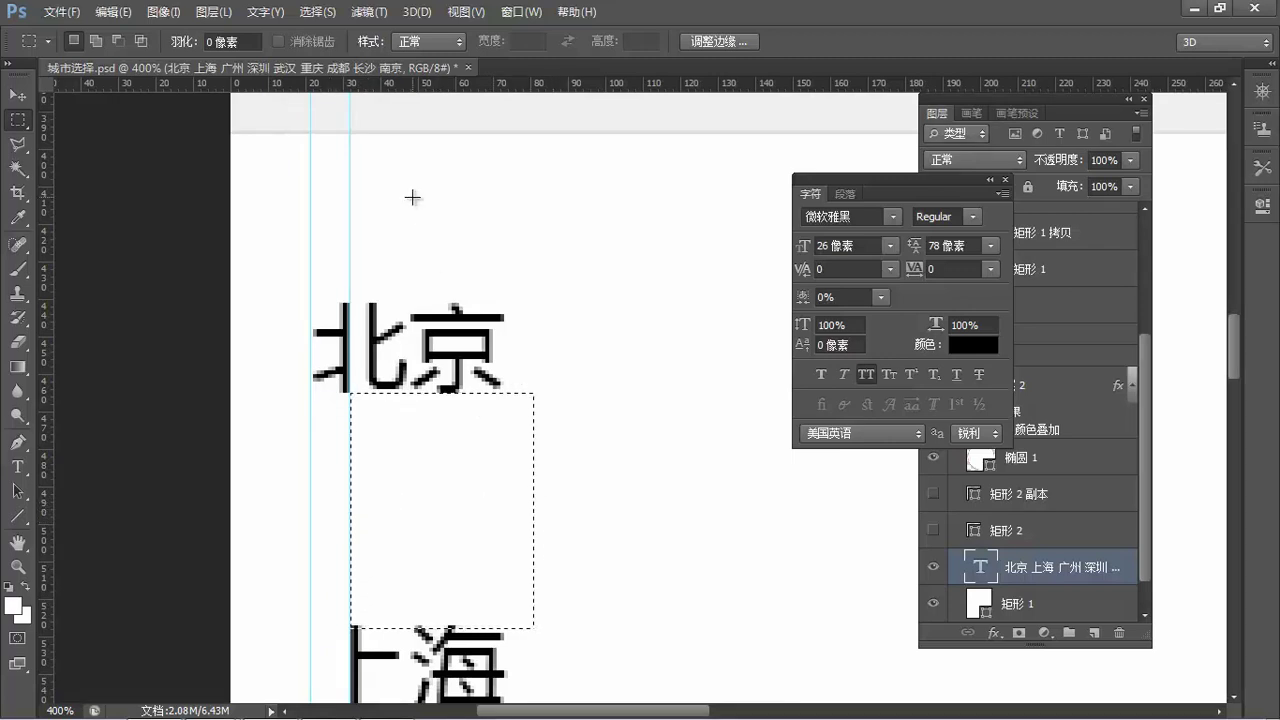
Clear the selection and nudge the city list up by a few pixels.
key("ctrl+d")
key("v")
key("Up")
key("Up")
Mark the spacing under the 热门城市 bar with a rectangular selection and place a horizontal guide at its lower edge.
key("m")
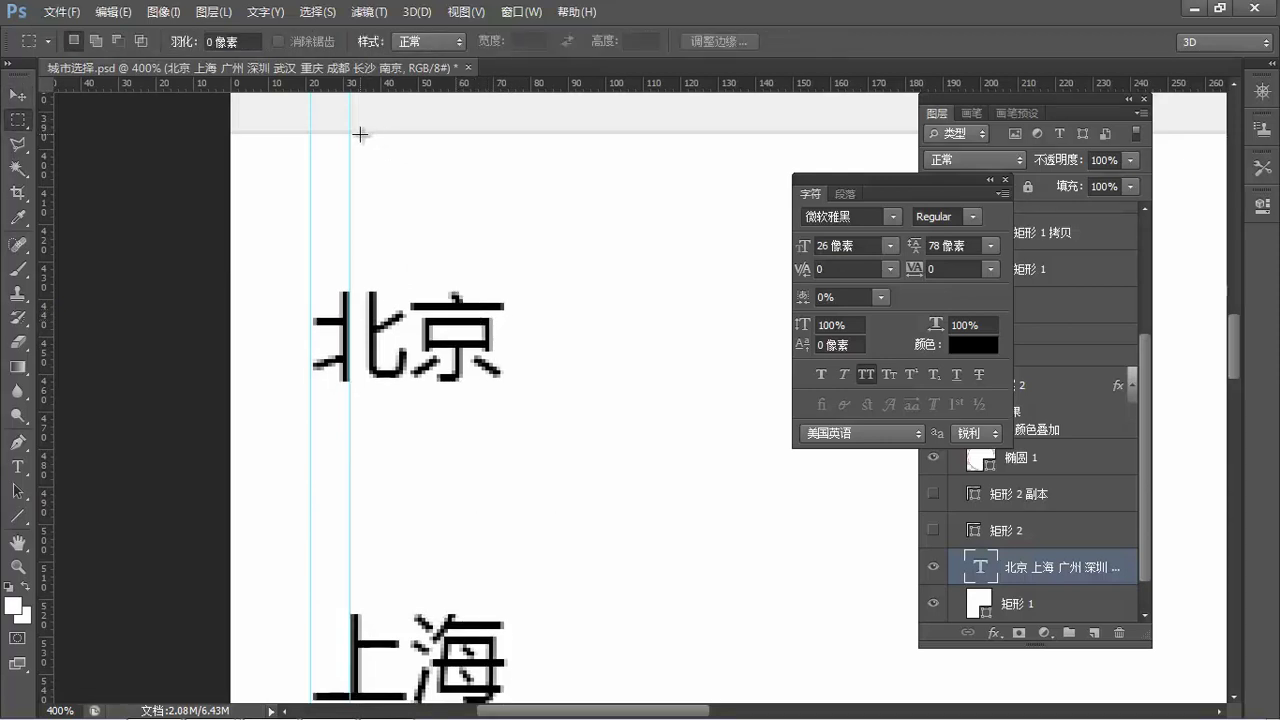
left_click_drag(445, 214, 497, 250)
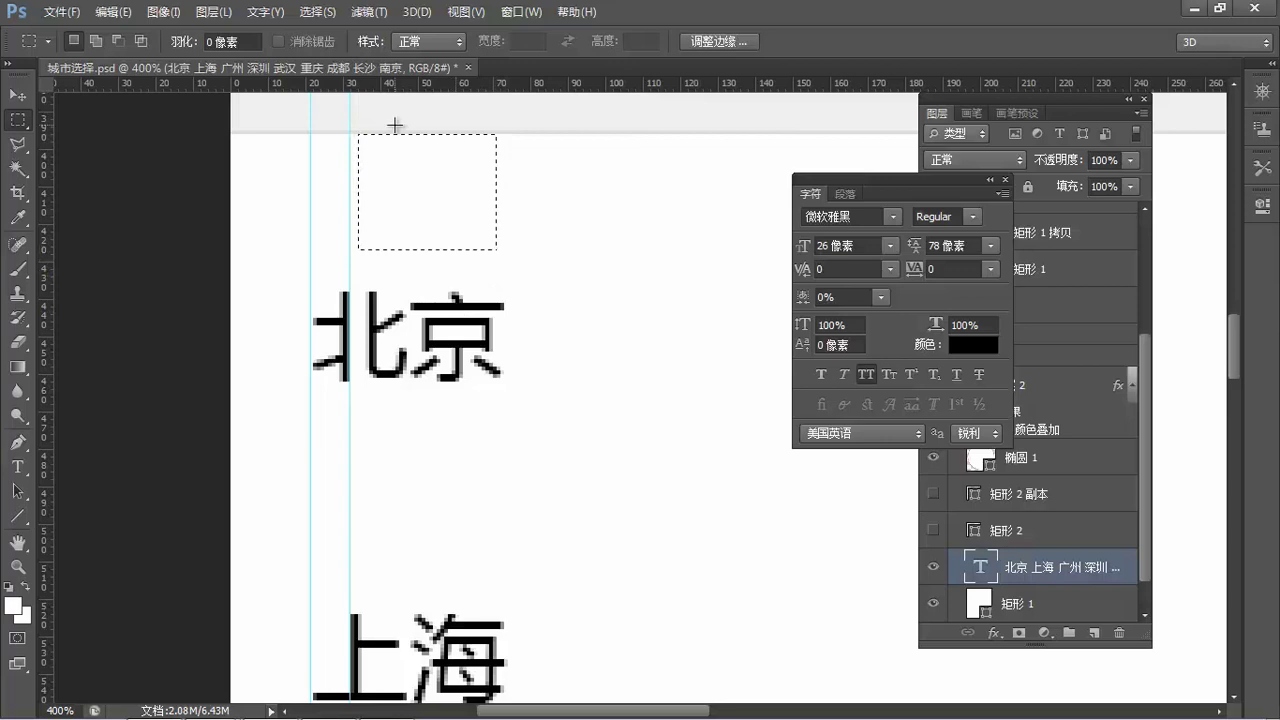
left_click_drag(447, 86, 497, 249)
key("v")
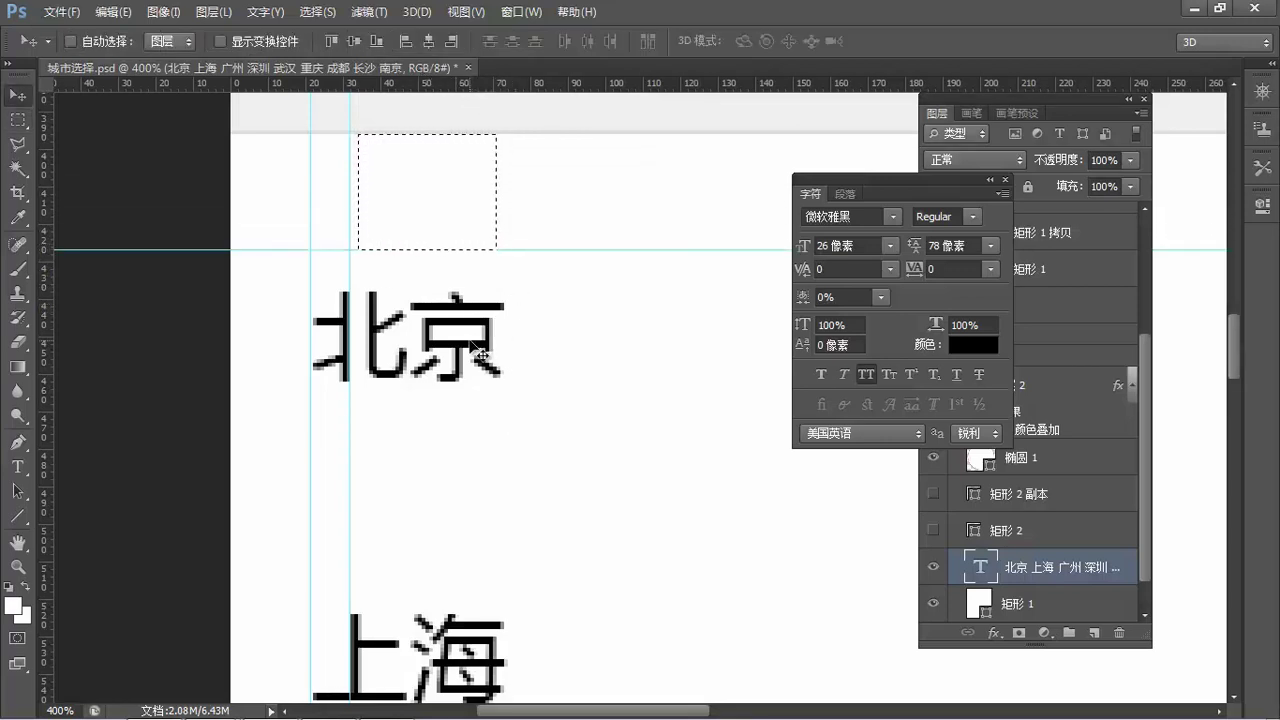
Clear the selection and move the city list up until the top of 北京 meets the horizontal guide.
left_click_drag(470, 342, 472, 318)
key("ctrl+z")
key("ctrl+d")
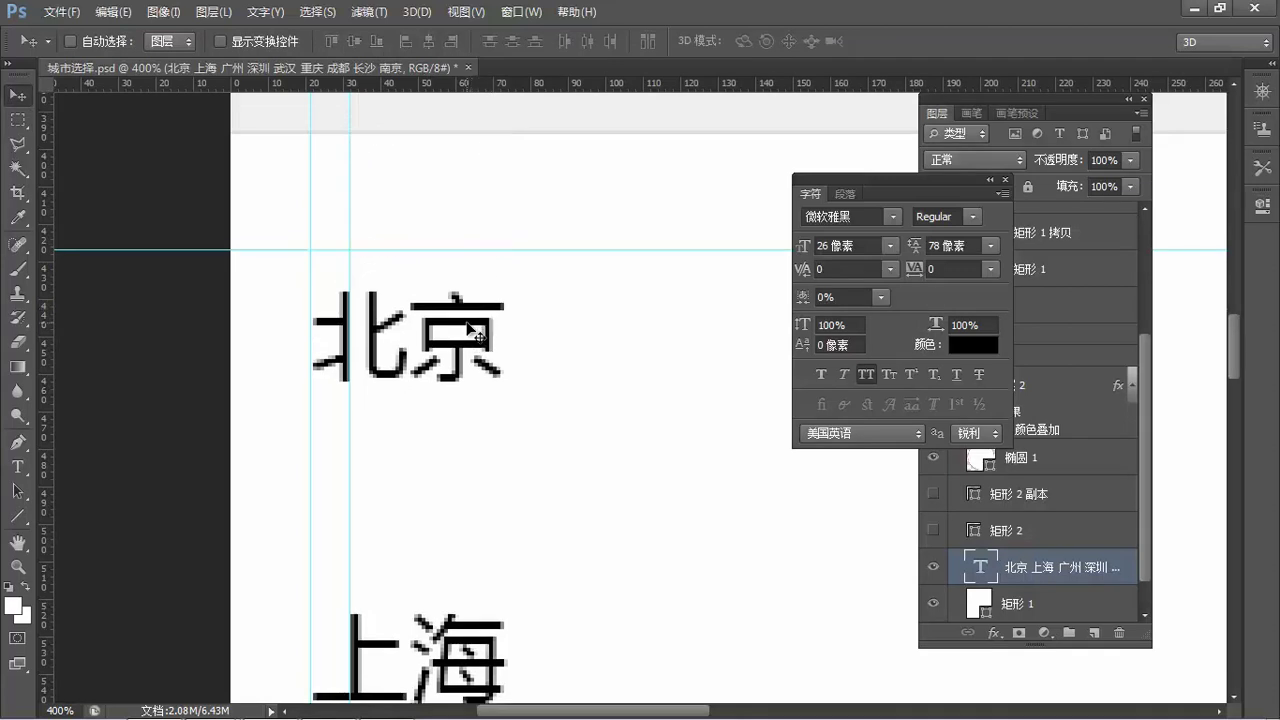
left_click_drag(470, 325, 468, 303)
key("Up")
key("Up")
key("Up")
key("Up")
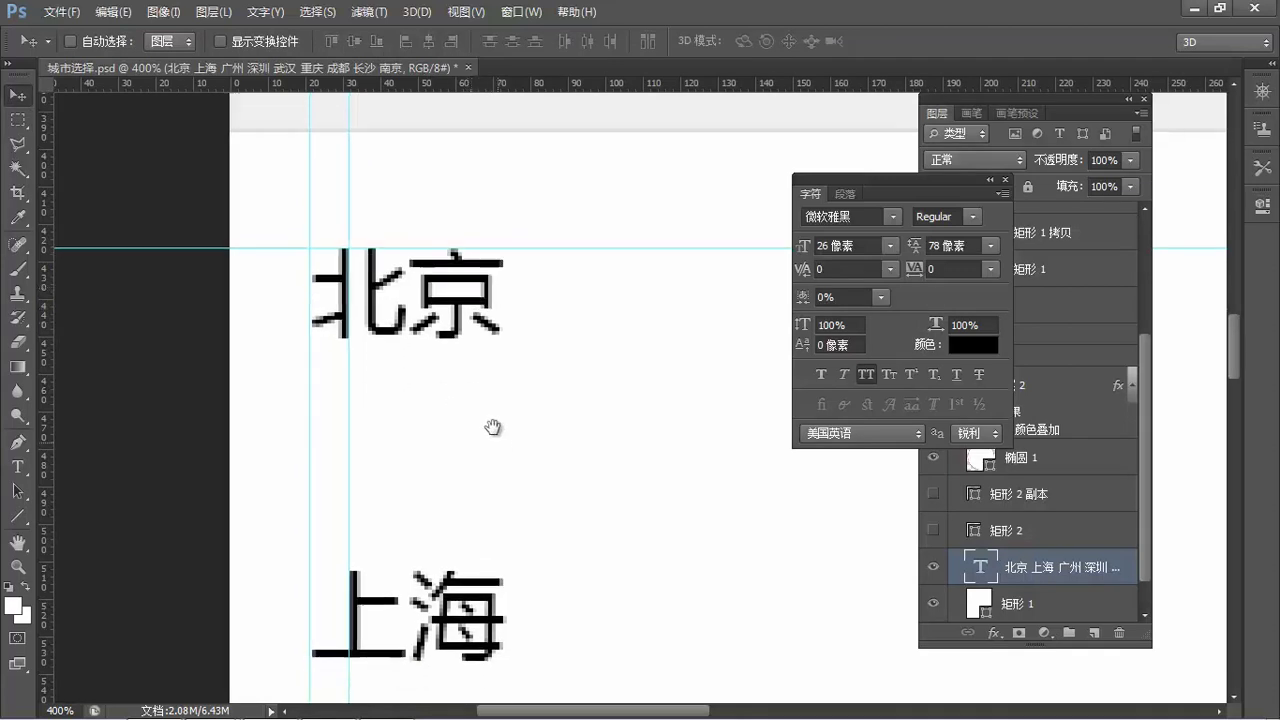
Try drawing a 1 px horizontal divider line about 575 px long between 北京 and 上海.
left_click_drag(491, 423, 476, 385)
key("ctrl+0")
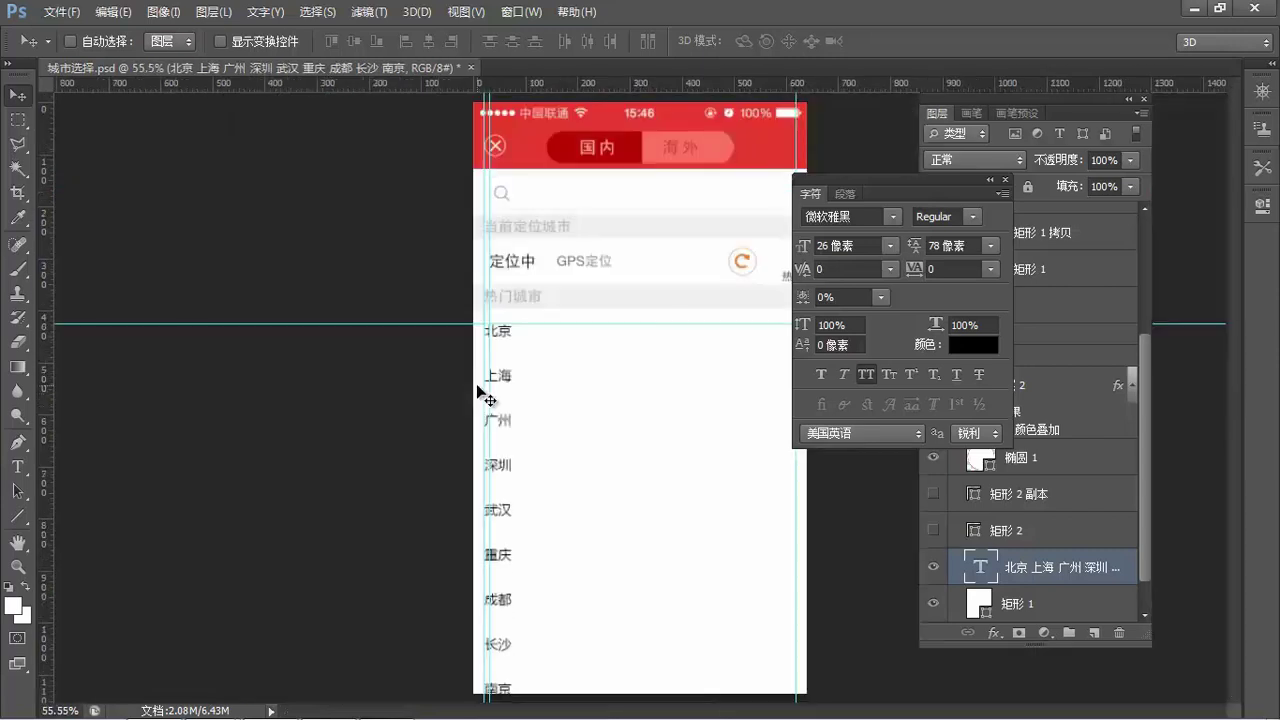
left_click(525, 350, "ctrl")
left_click(525, 350, "ctrl")
left_click(491, 355, "ctrl")
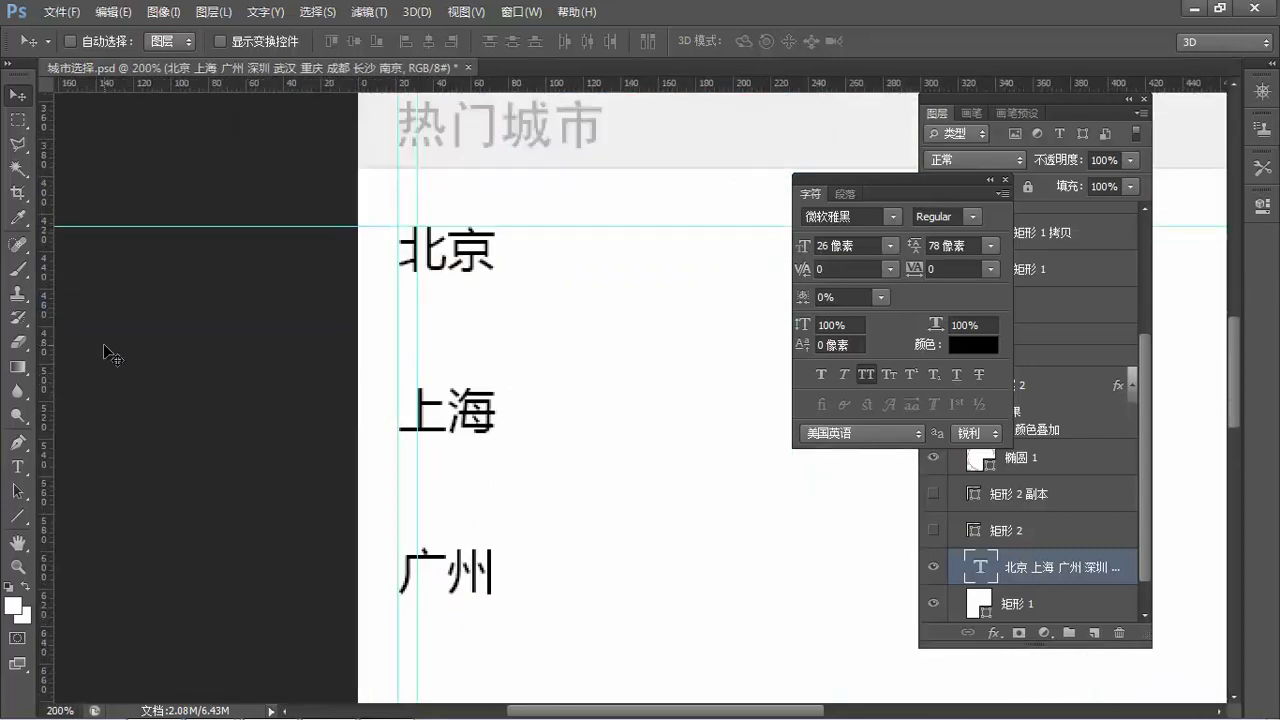
left_click(18, 516)
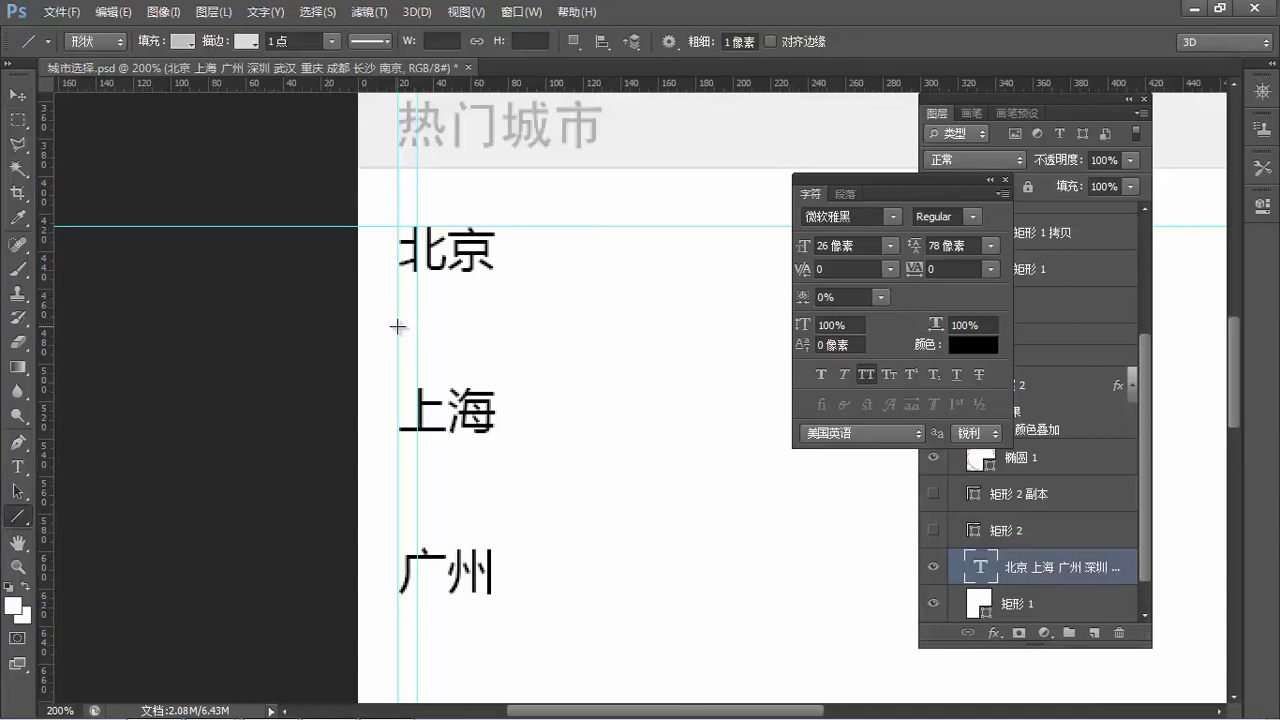
left_click_drag(400, 326, 1228, 331)
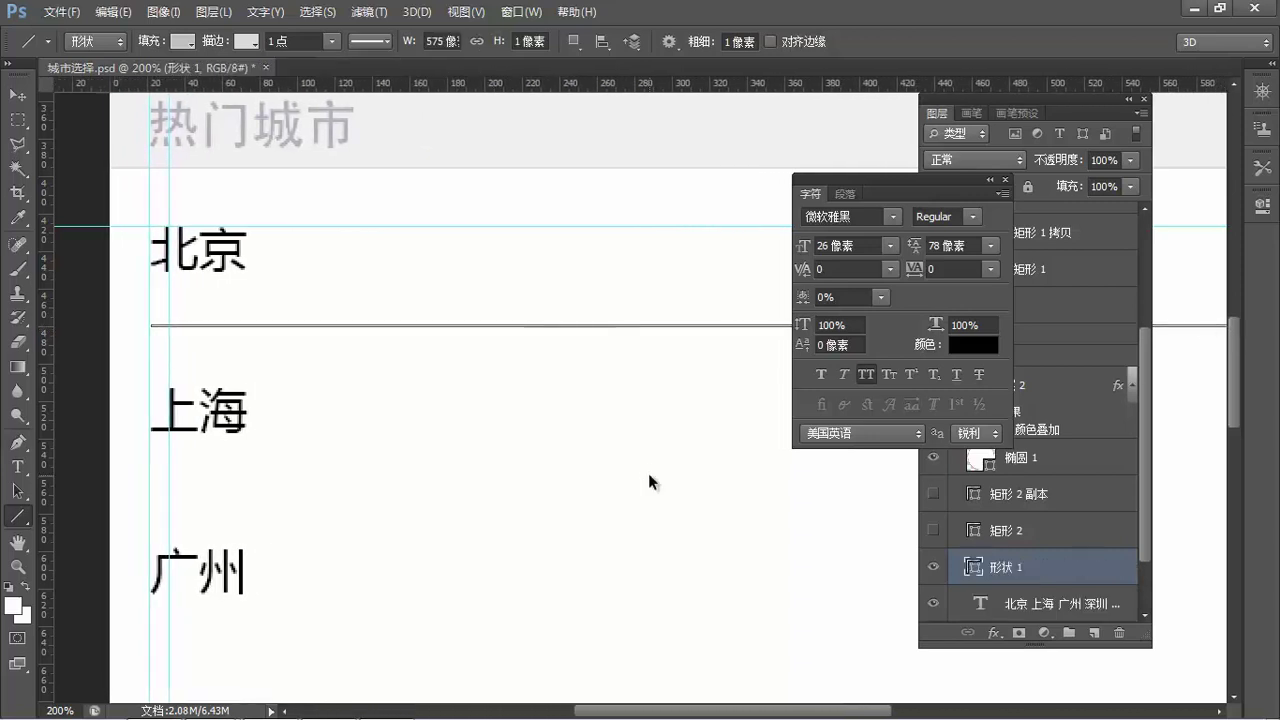
key("ctrl+minus")
key("ctrl+minus")
left_click_drag(643, 477, 329, 460)
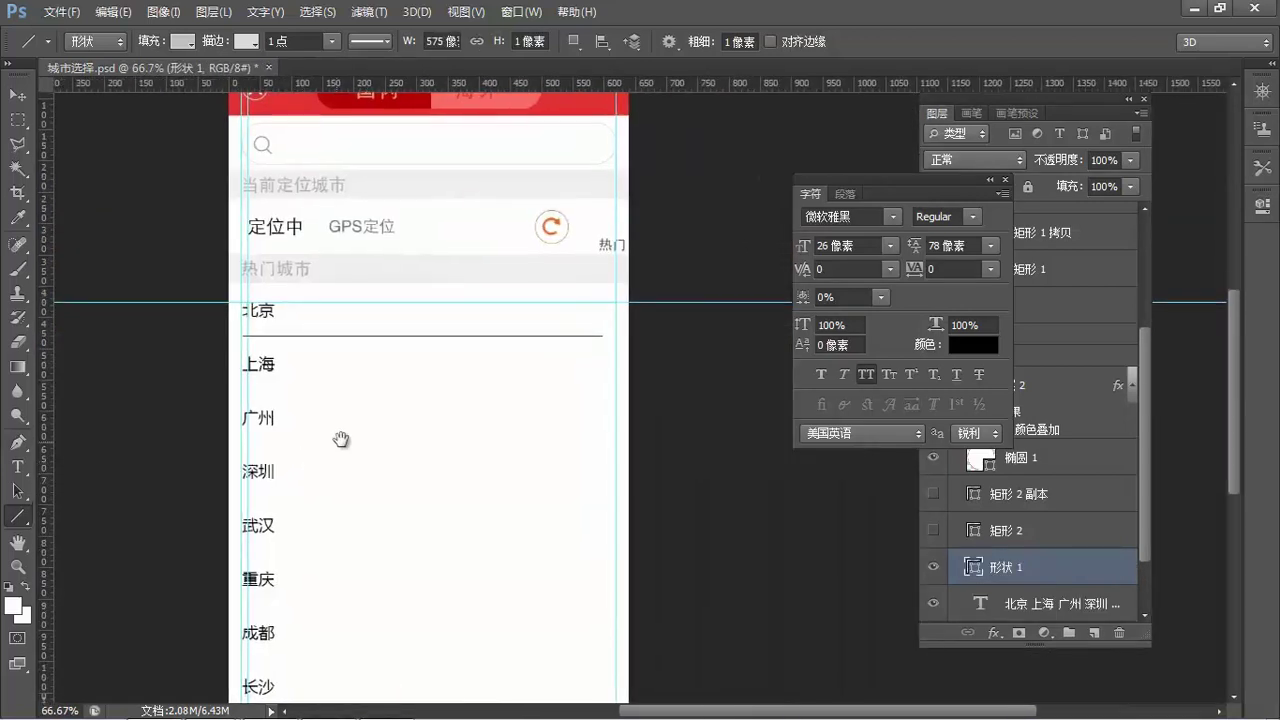
key("ctrl+z")
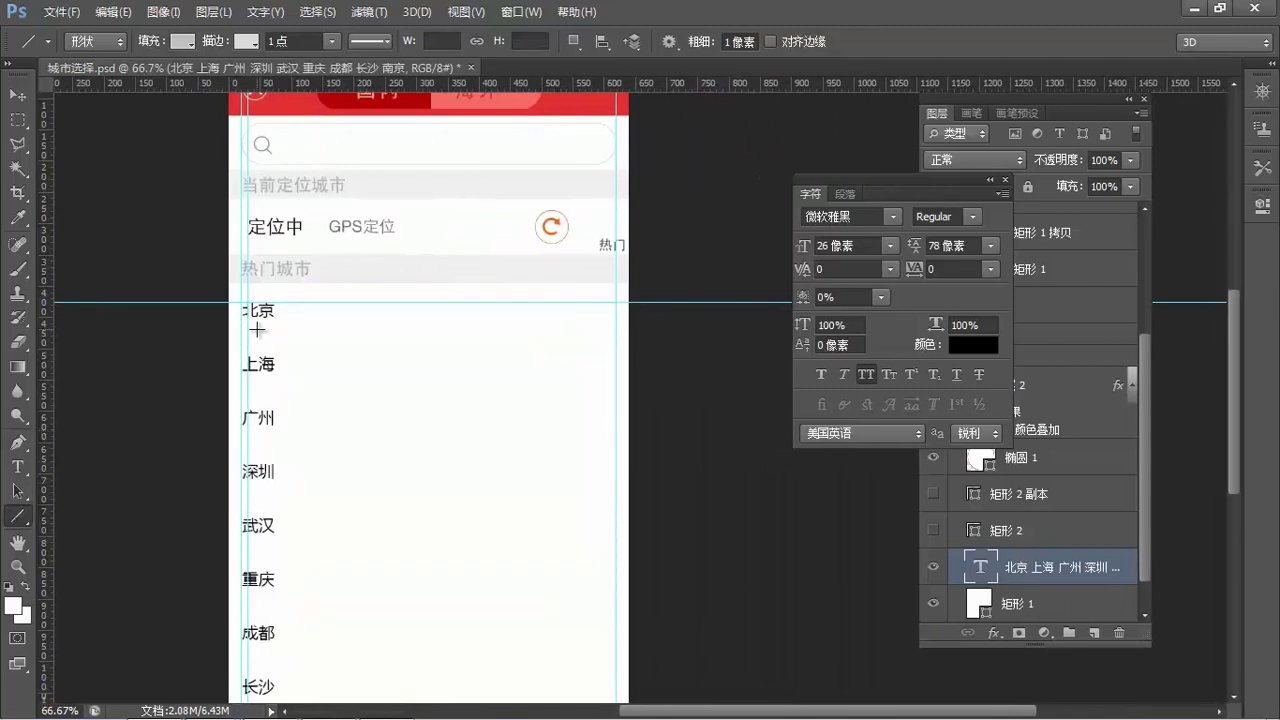
Draw a 1 px horizontal divider about 624 px long between 北京 and 上海, from the text's left guide past the page's right edge.
left_click_drag(264, 336, 632, 351)
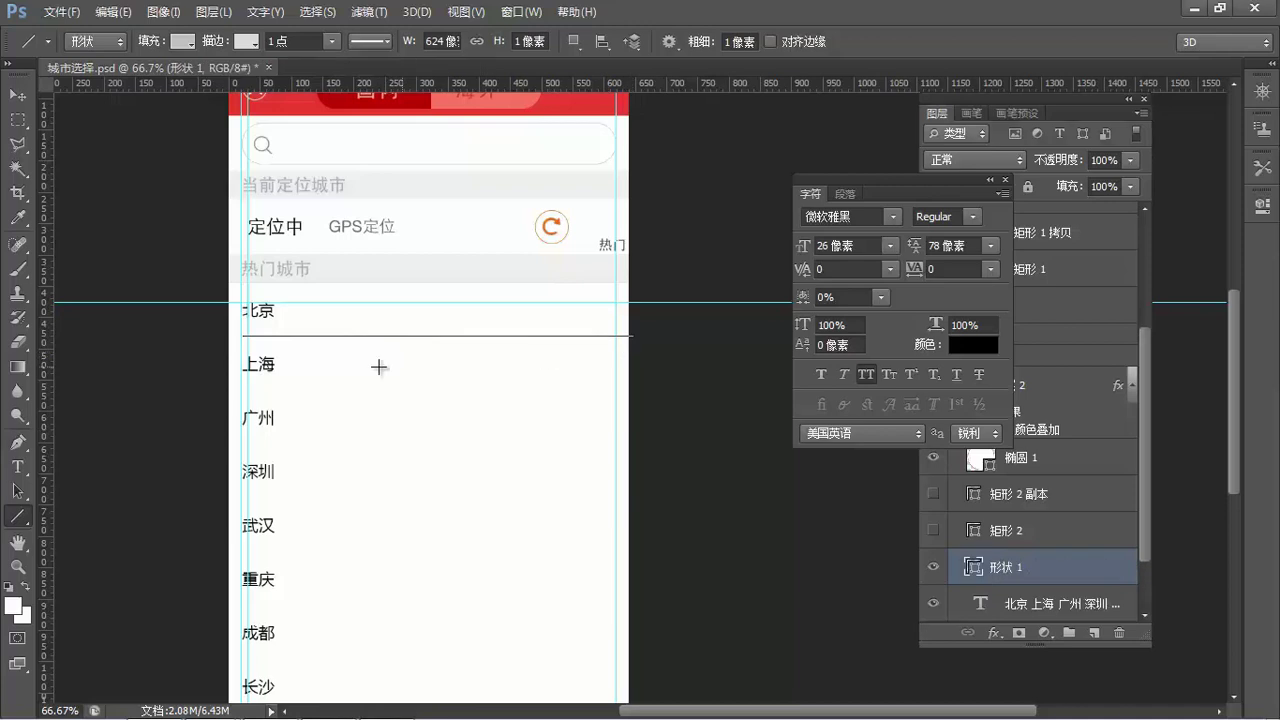
left_click_drag(251, 325, 398, 343)
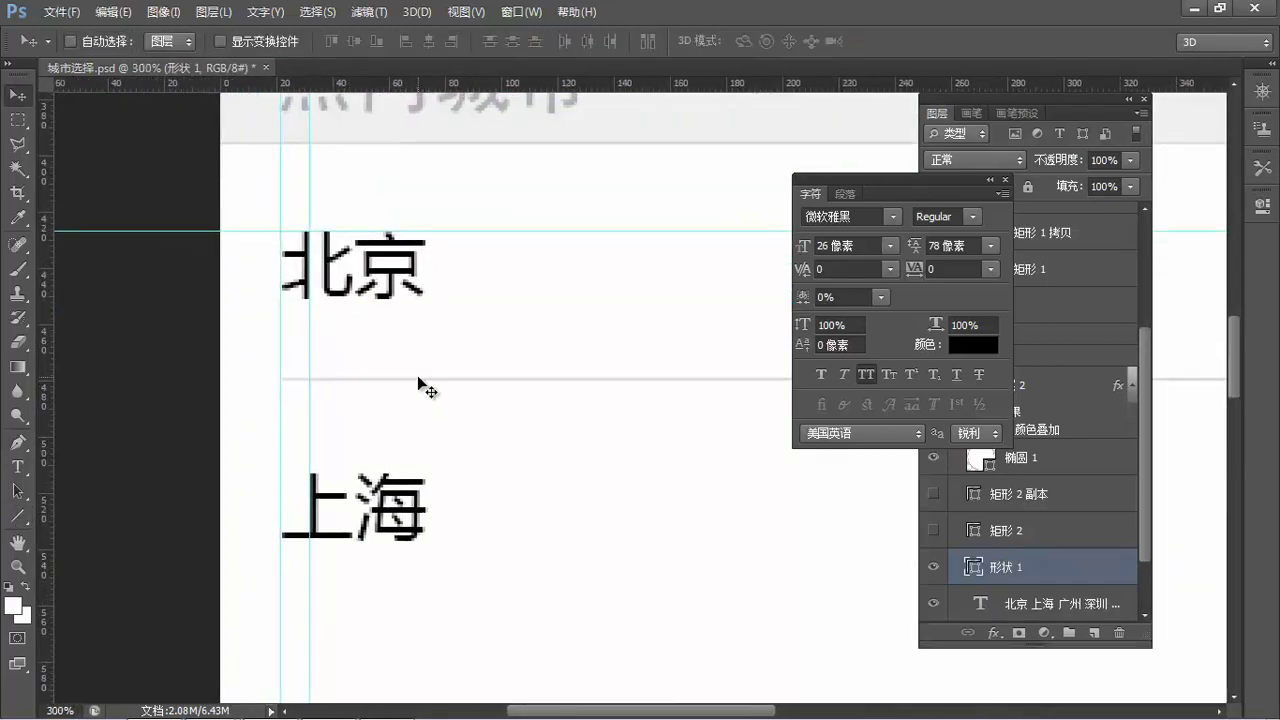
key("m")
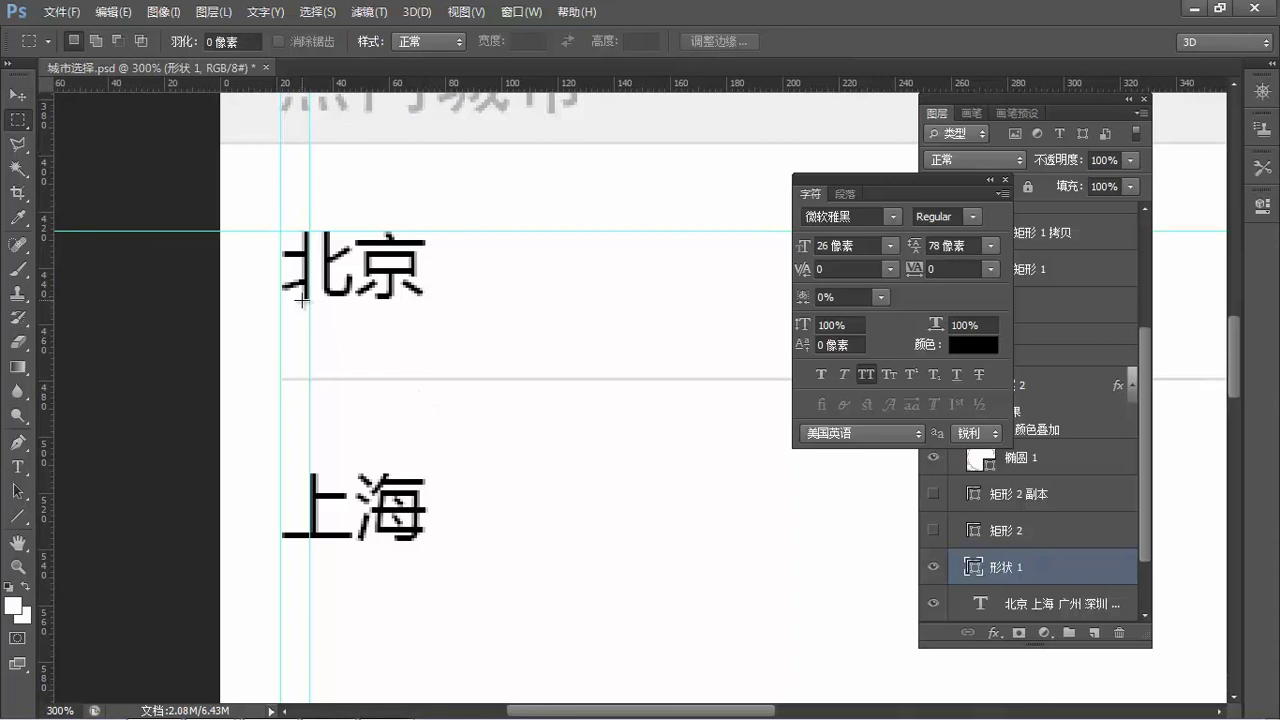
Center the divider vertically in the gap between 北京 and 上海 using a rectangular selection of that gap, and clear the selection.
left_click_drag(405, 455, 413, 471)
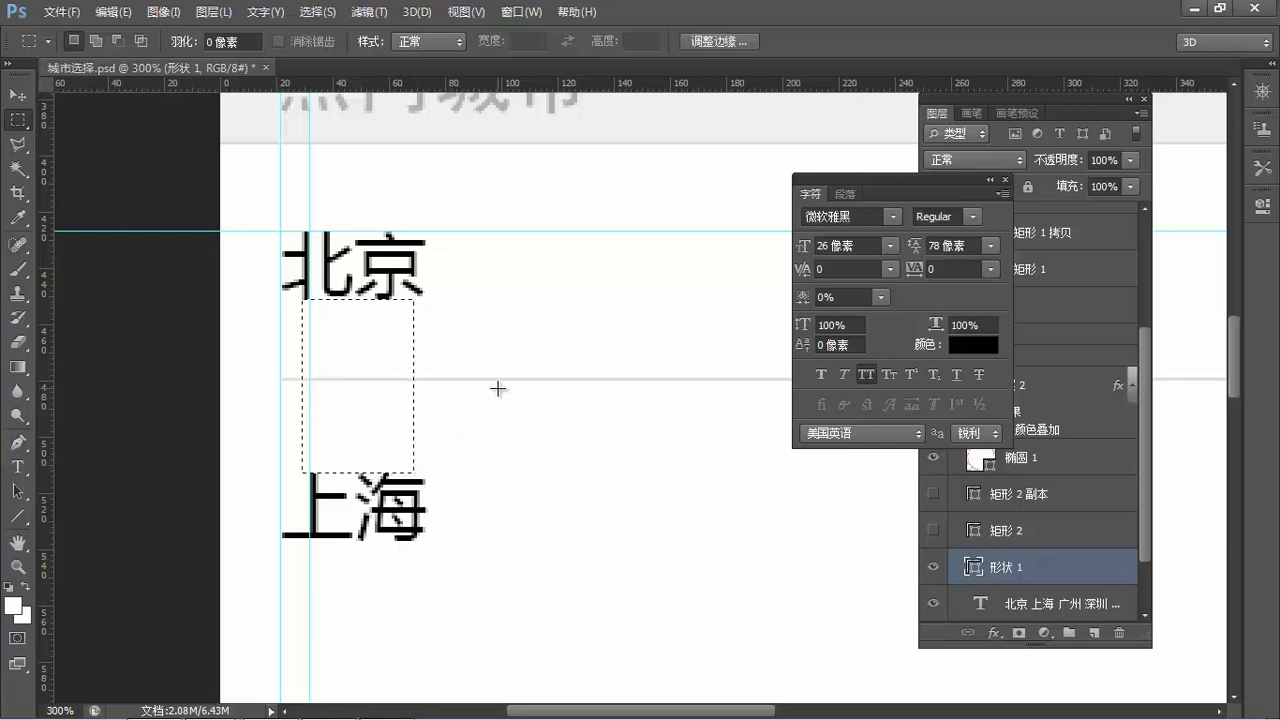
key("v")
right_click(513, 385)
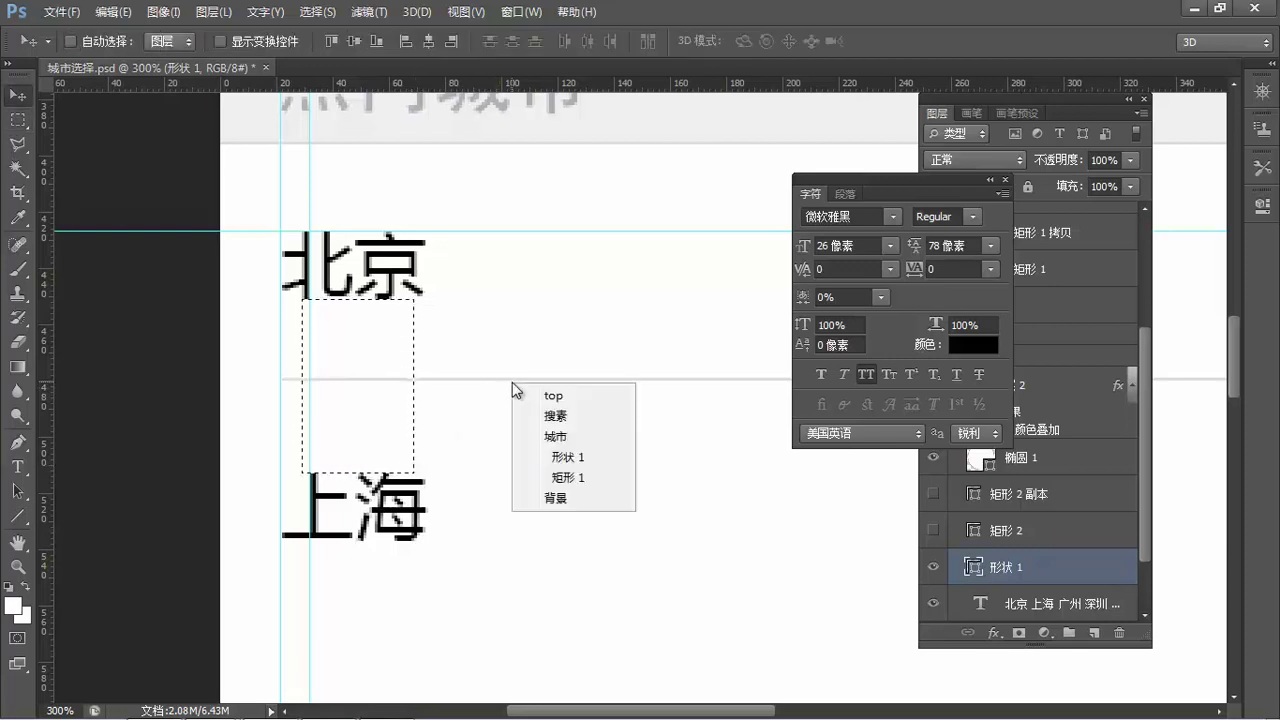
left_click(569, 457)
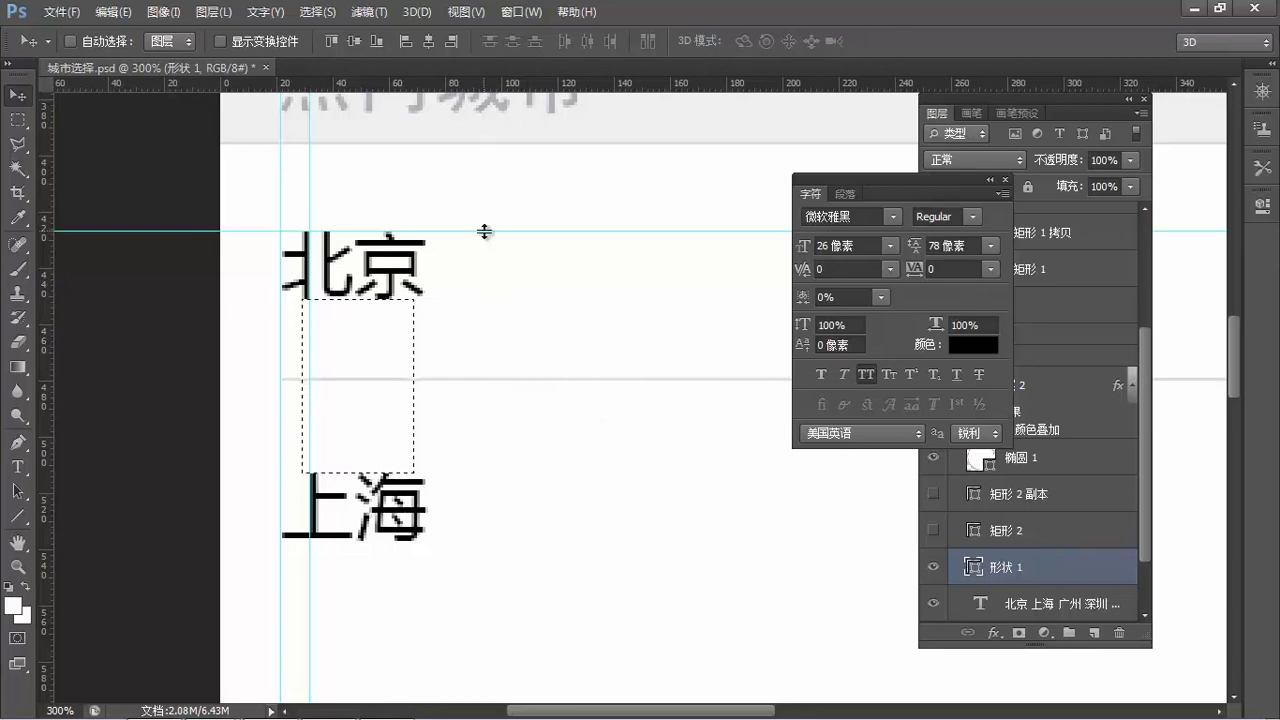
left_click(357, 38)
key("ctrl+d")
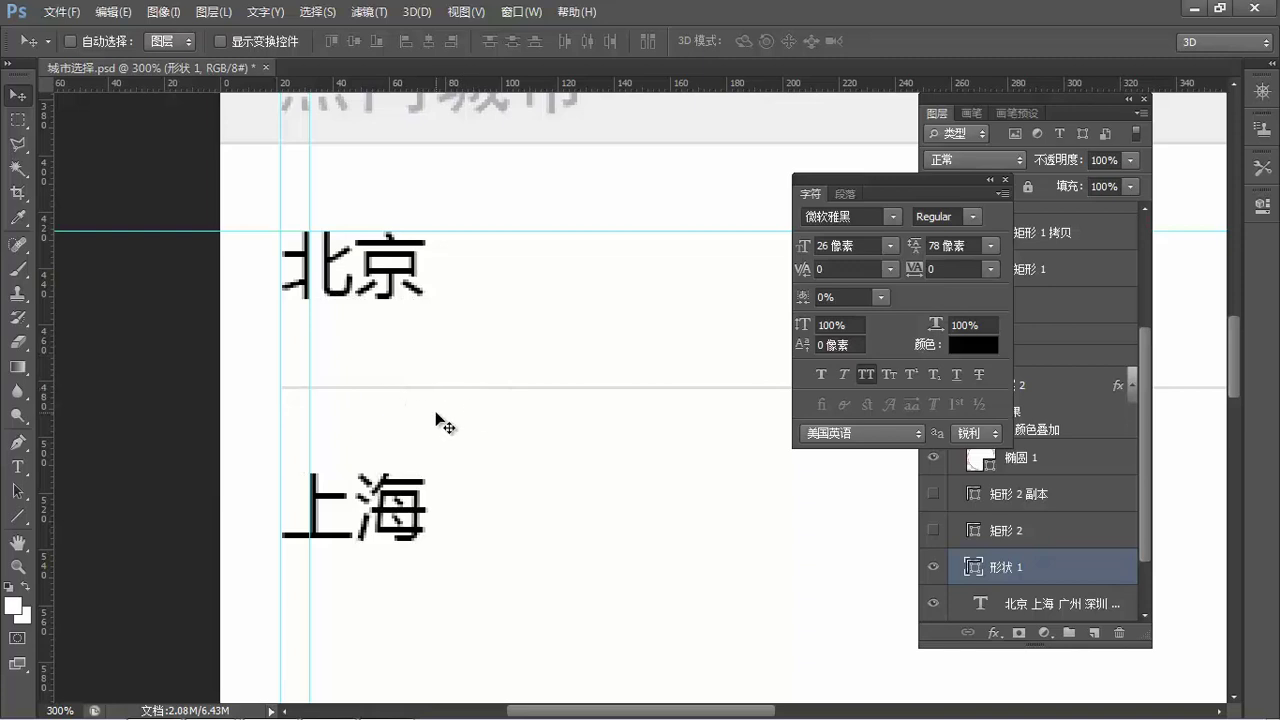
Duplicate the divider and move the copy down into the gap between 长沙 and 南京.
key("ctrl+0")
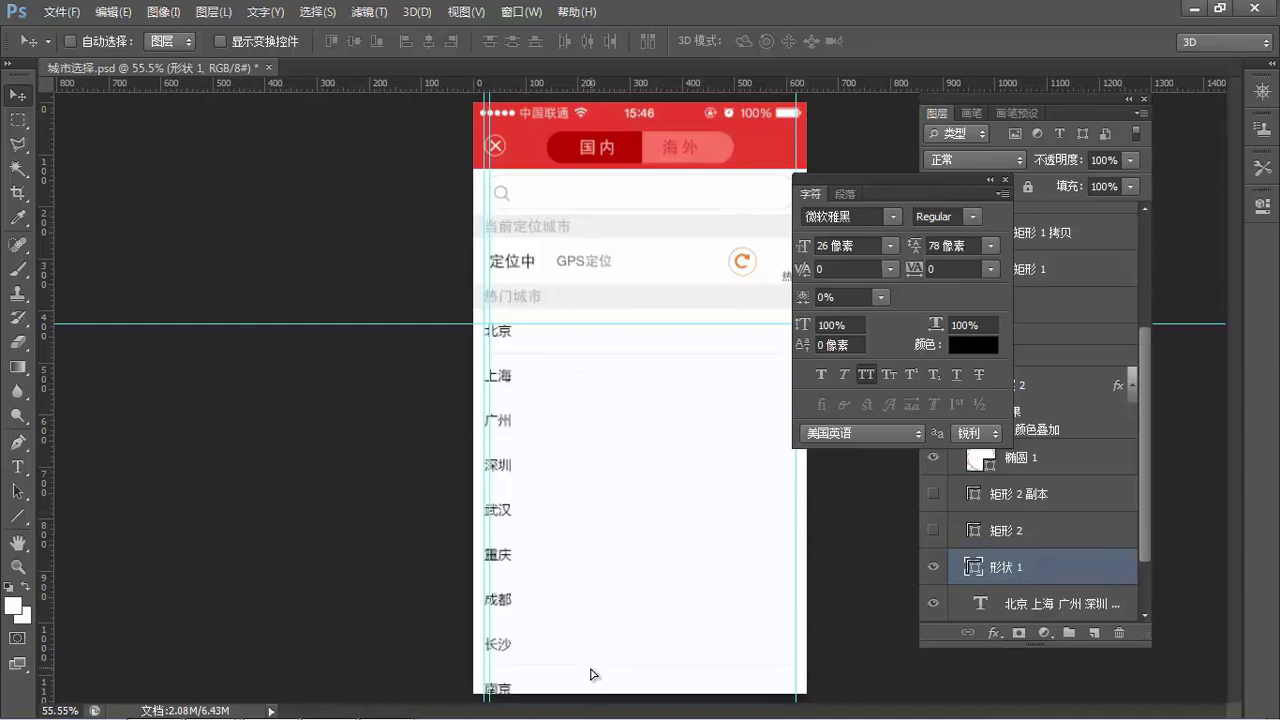
key("ctrl+j")
scroll(507, 662, "up", 4)
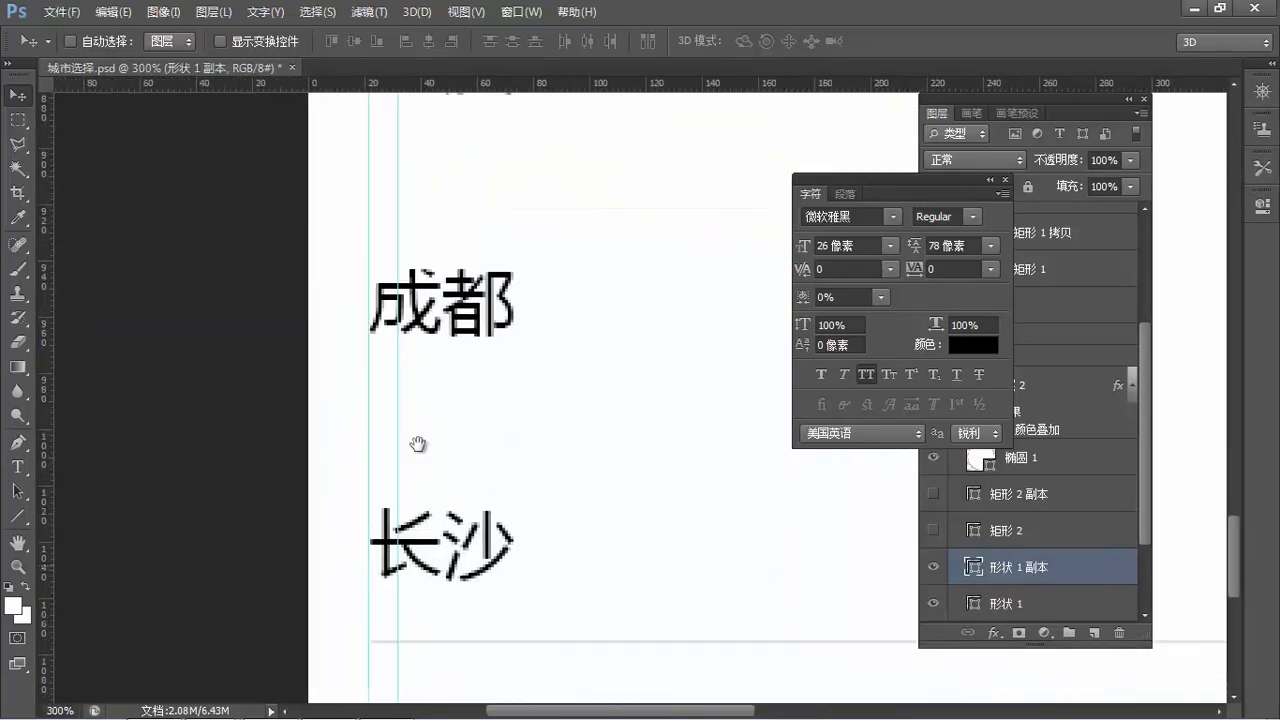
key("Down")
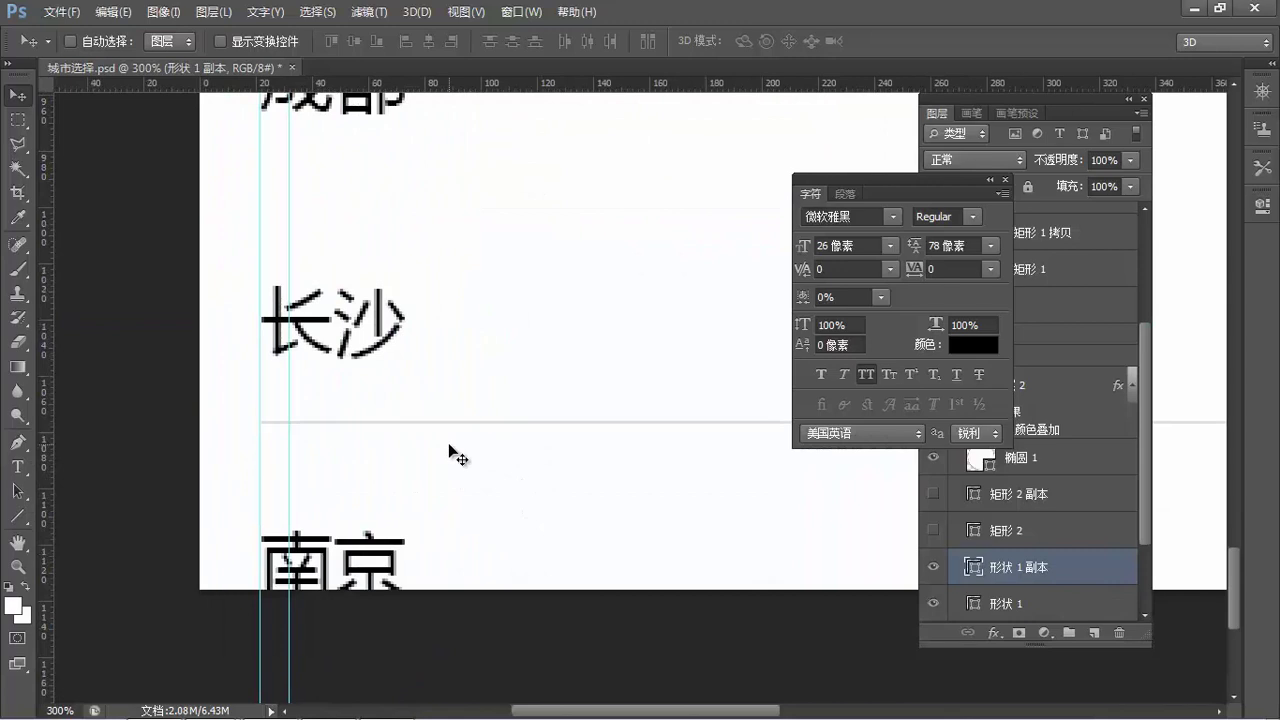
Select the gap between 长沙 and 南京, align the divider copy to its vertical center, and clear the selection.
key("m")
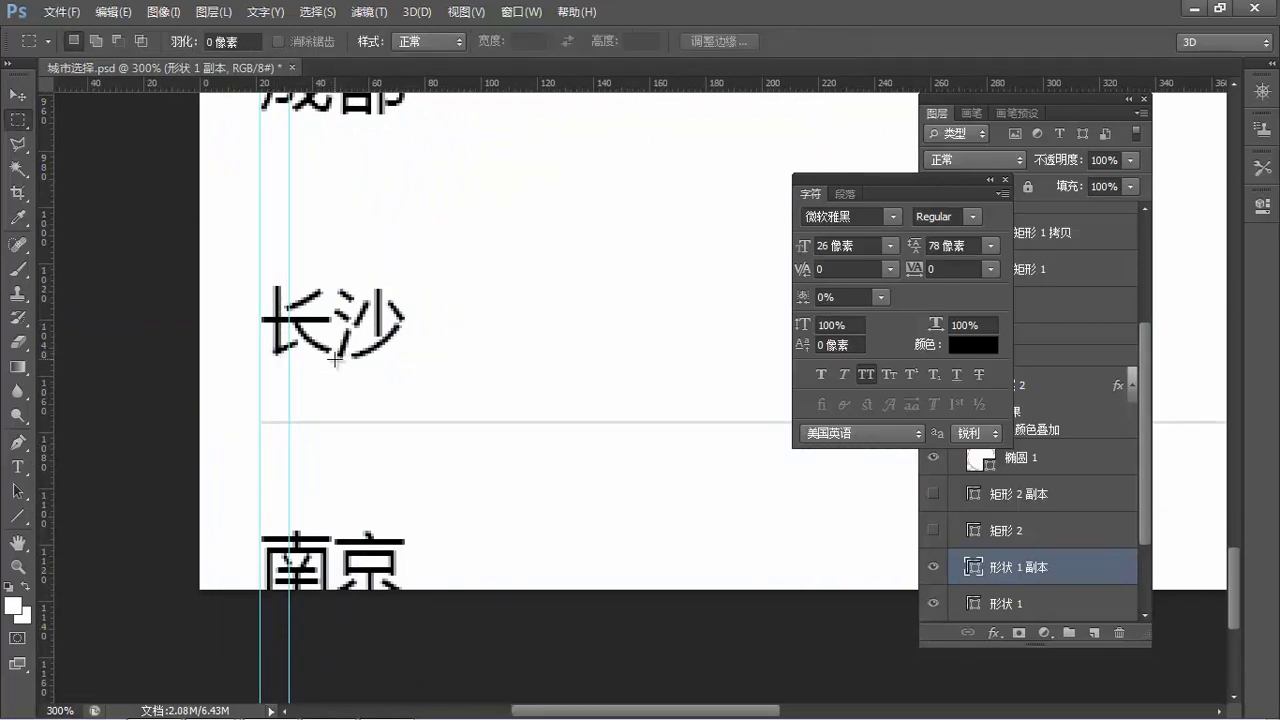
left_click_drag(335, 360, 380, 490)
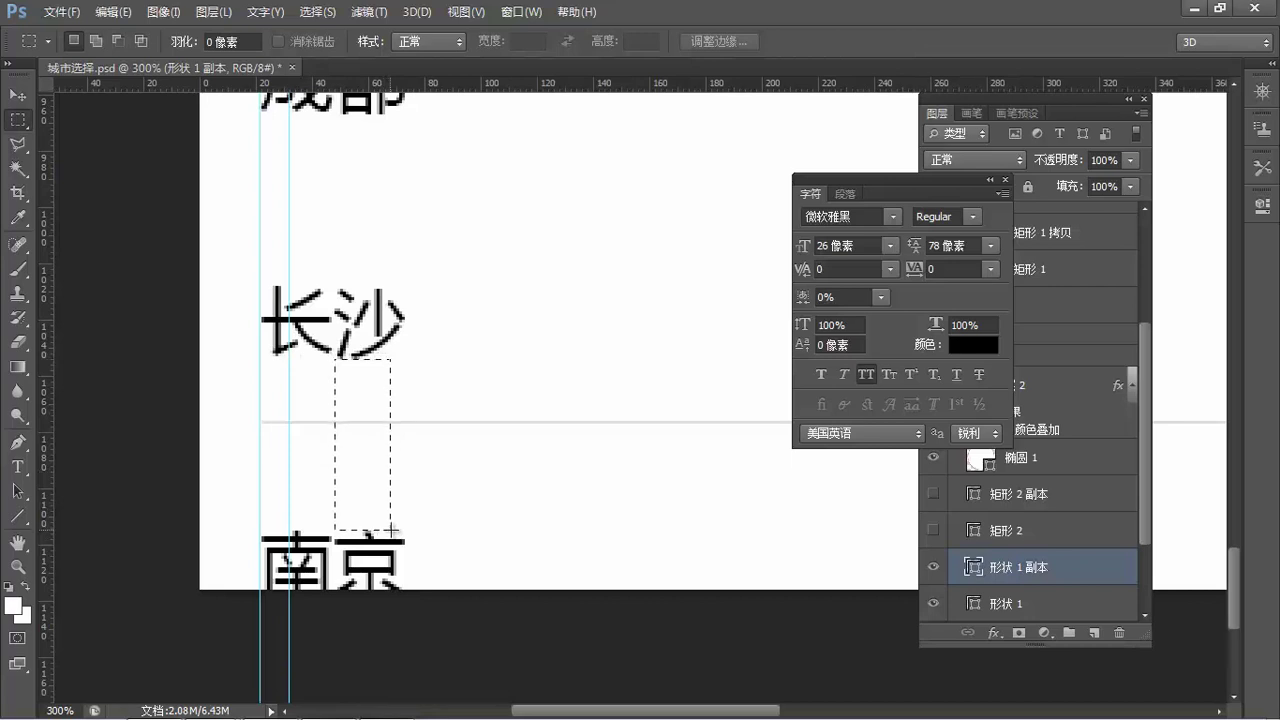
left_click_drag(391, 530, 393, 531)
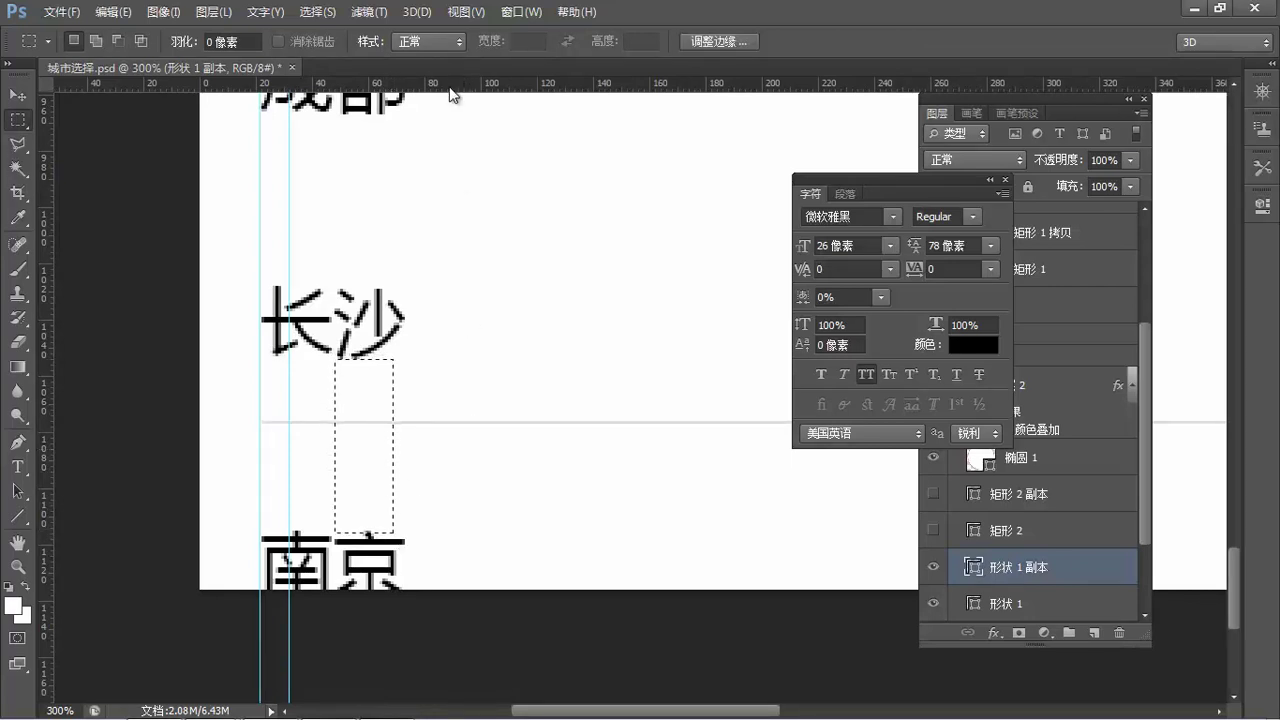
key("v")
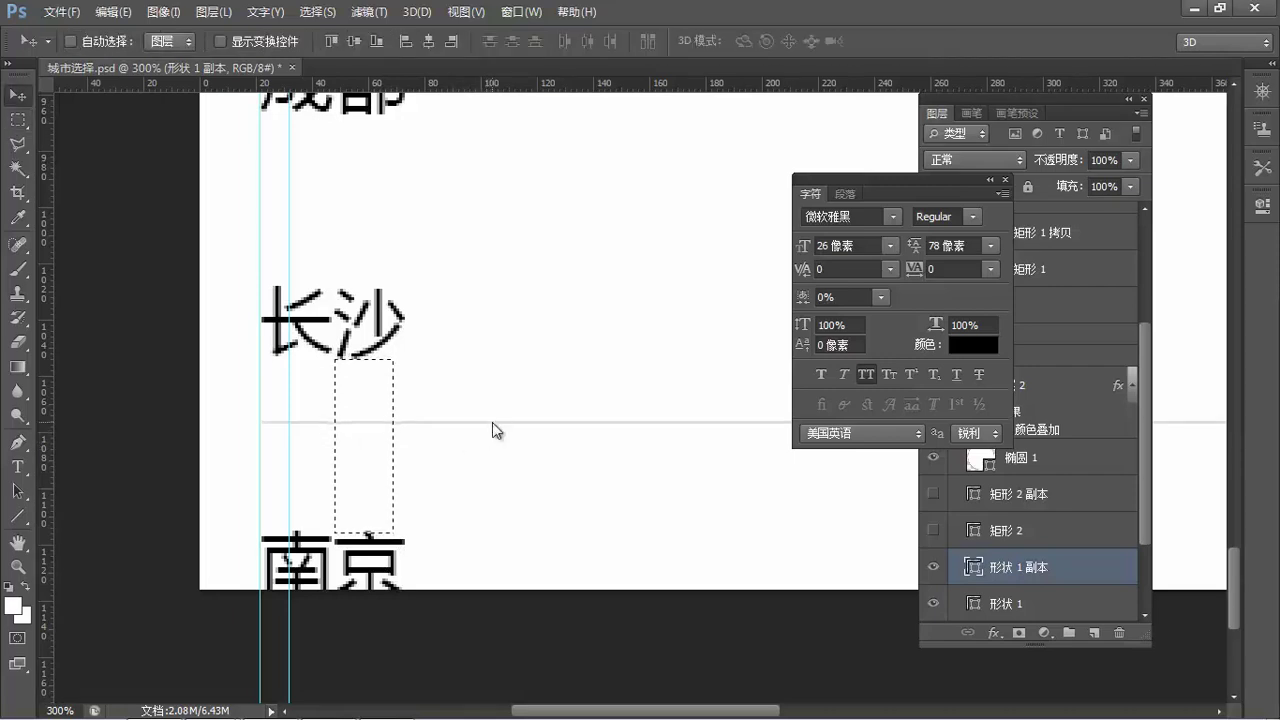
right_click(492, 422)
left_click(475, 424)
right_click(475, 424)
left_click(549, 498)
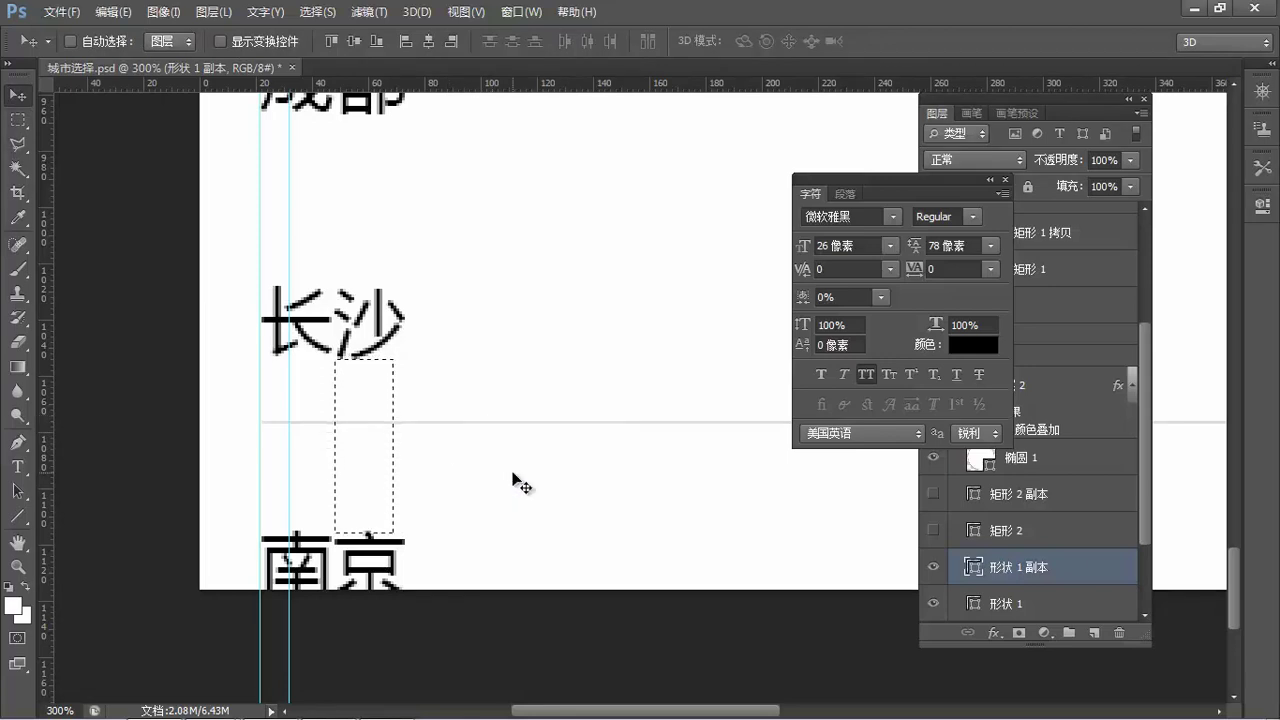
left_click(353, 41)
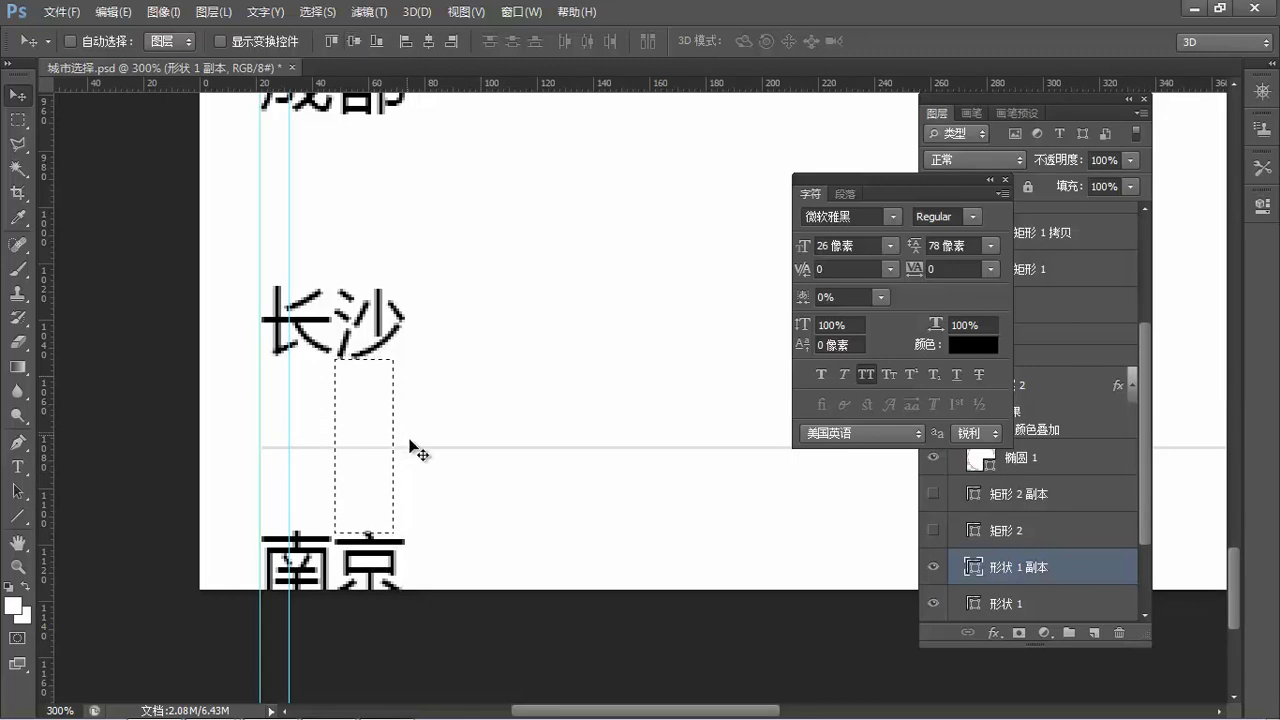
key("ctrl+d")
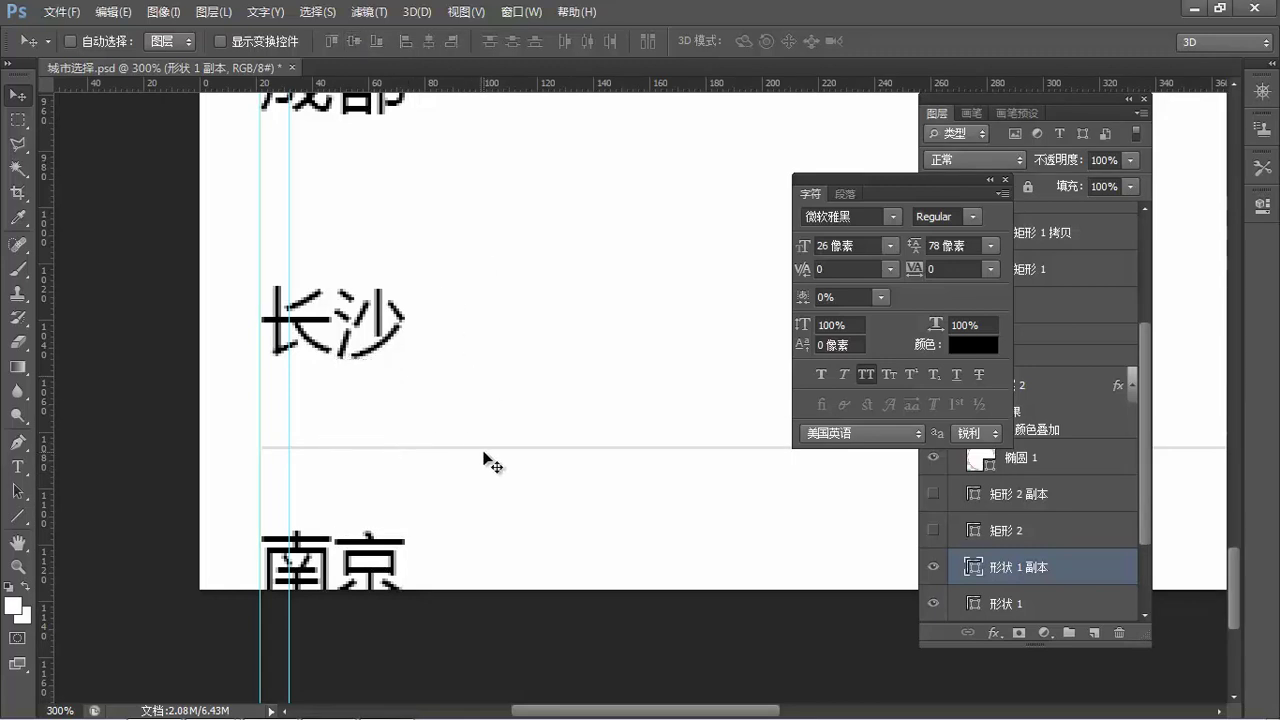
Close the character settings and select the two divider layers 形状 1 and 形状 1 副本 together.
left_click(1006, 180)
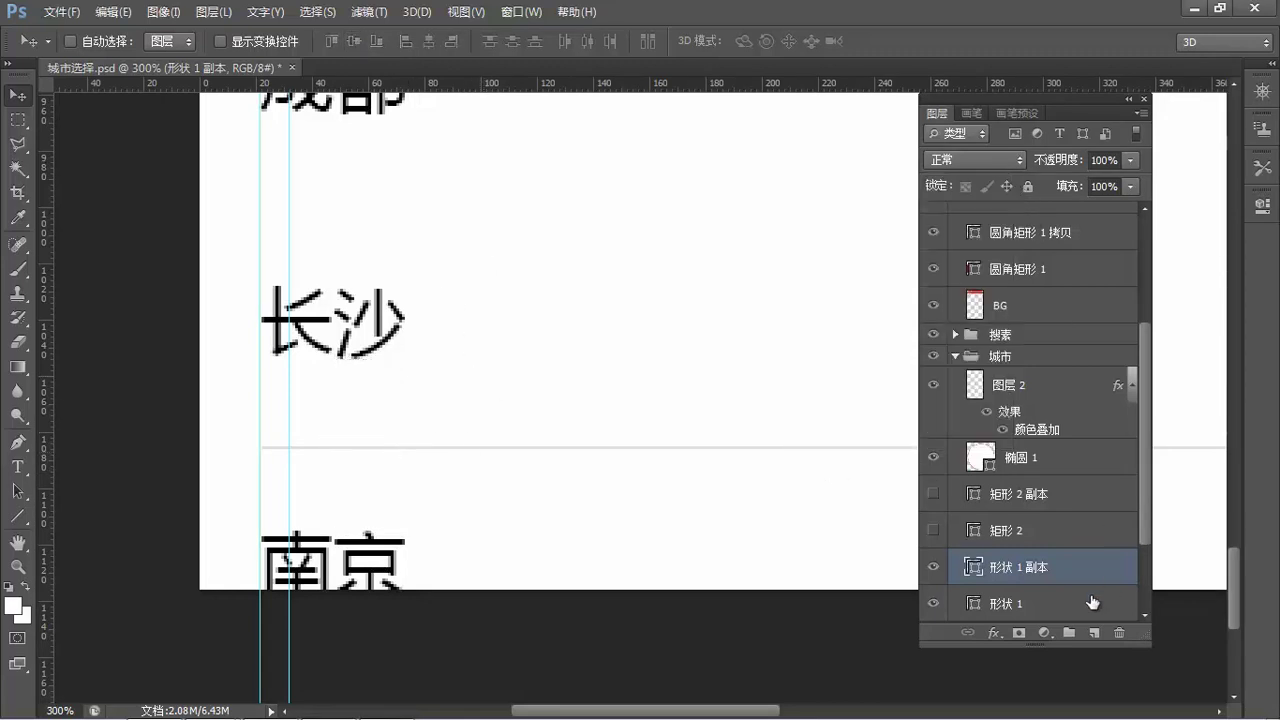
scroll(1043, 568, "down", 3)
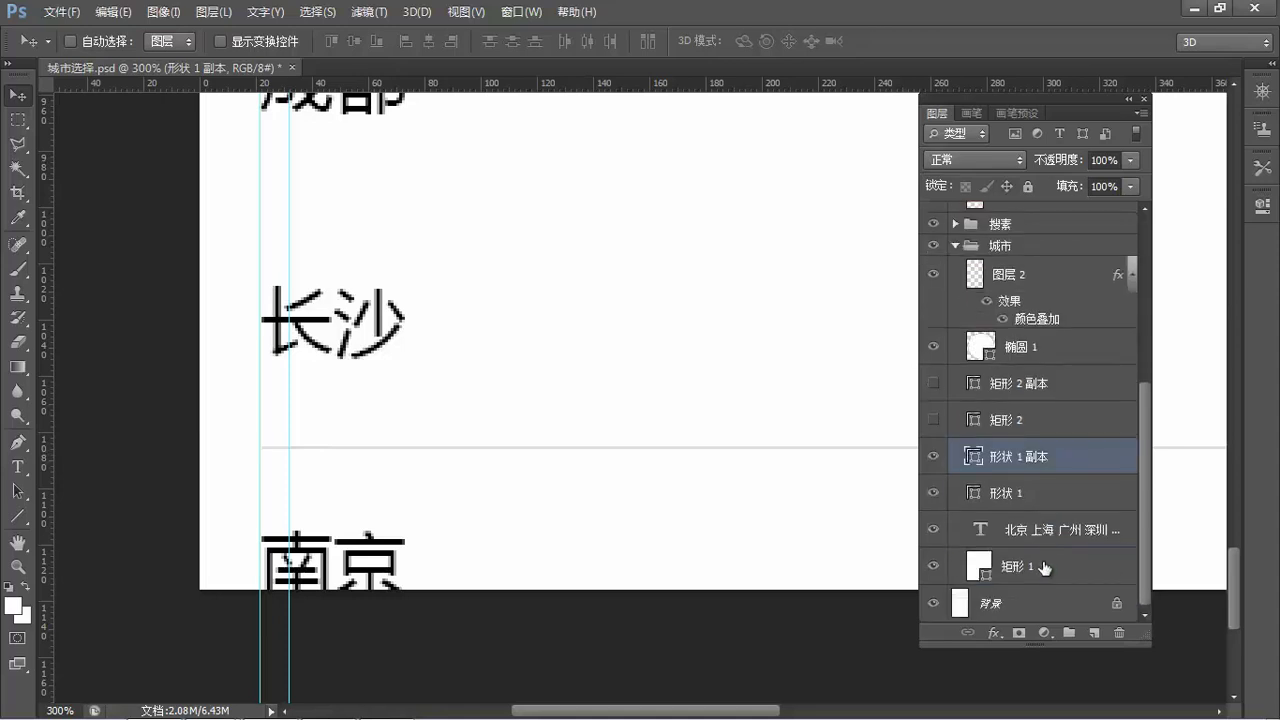
left_click(1040, 503, "ctrl")
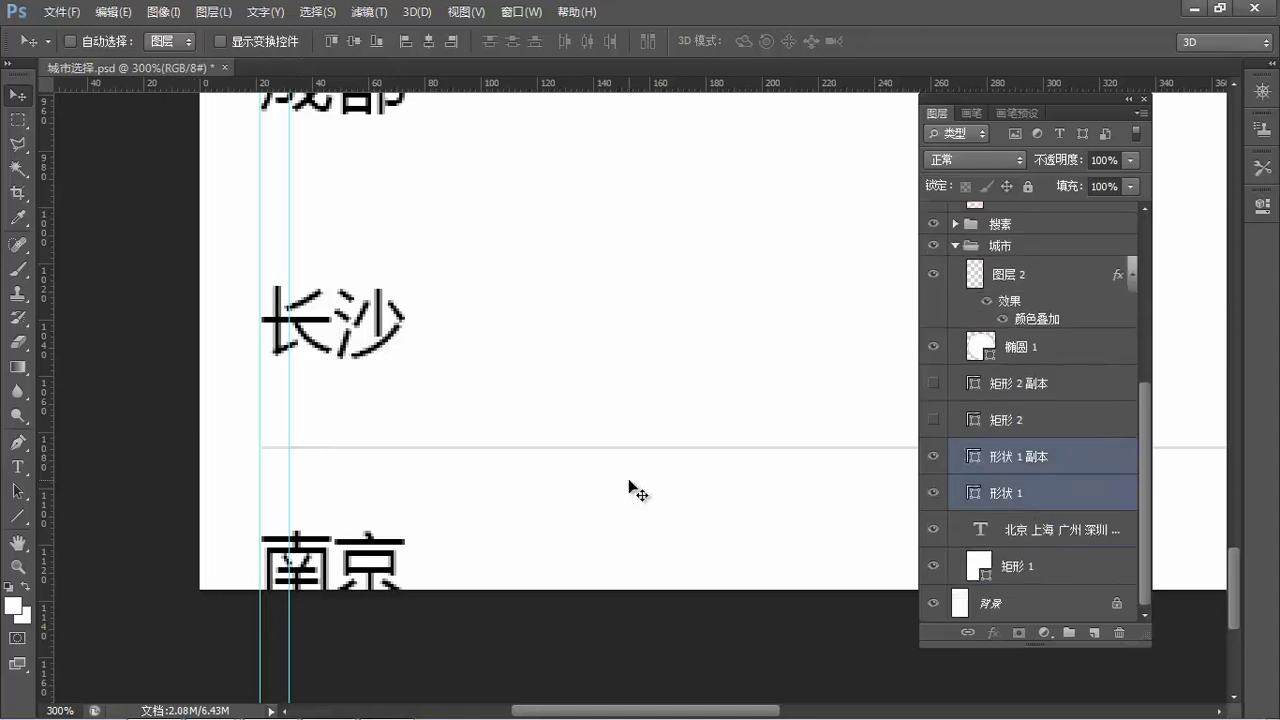
scroll(629, 481, "down", 4)
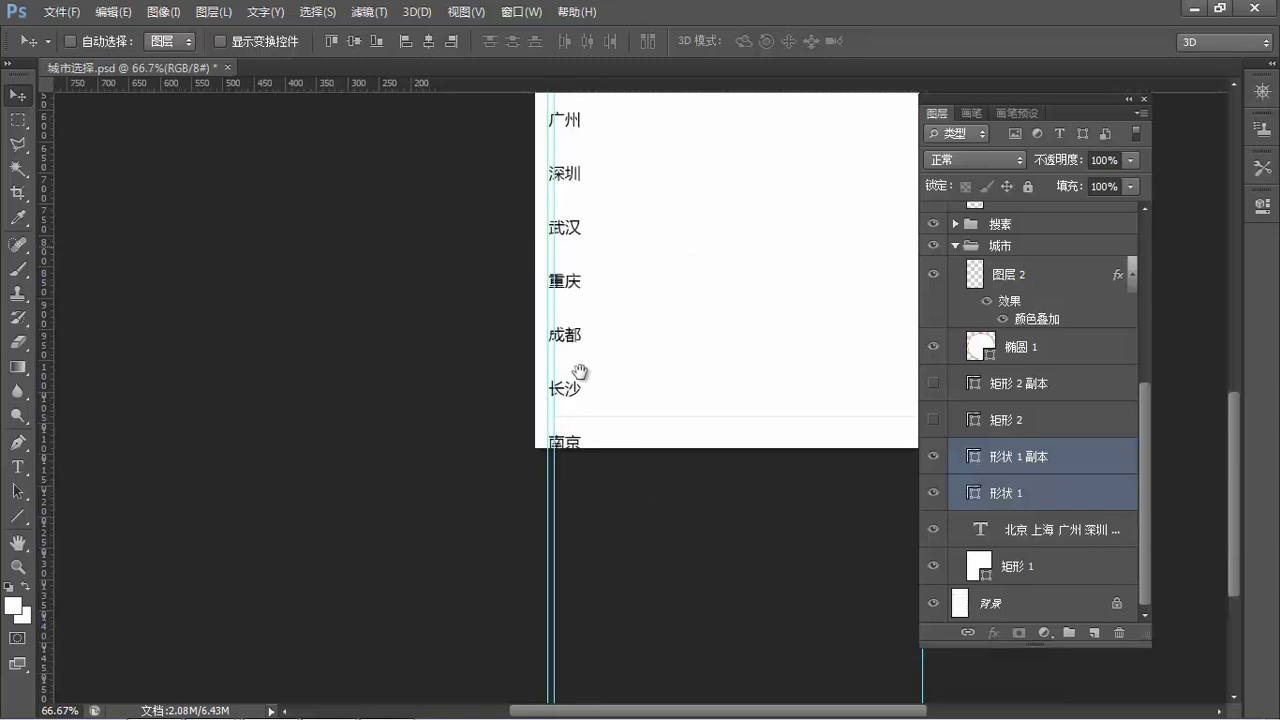
scroll(580, 372, "up", 3)
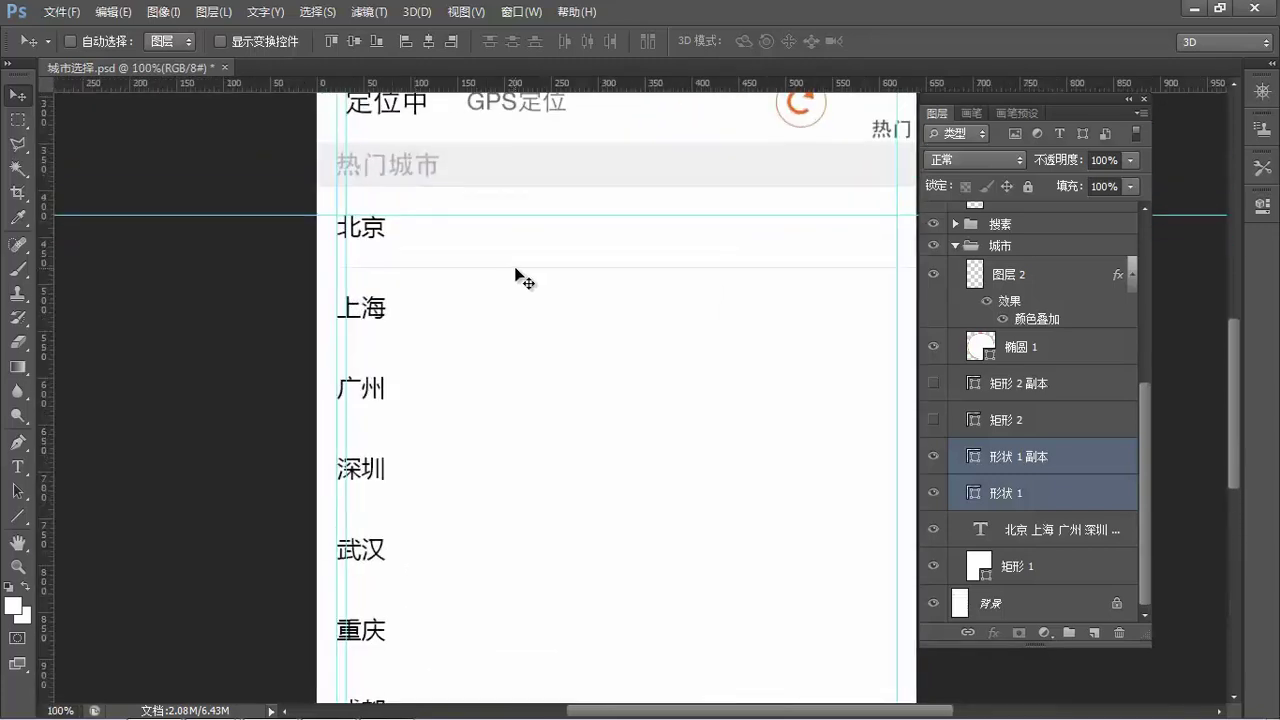
Duplicate the 形状 1 divider downward to place copies below 上海, 广州 and 深圳.
left_click(1040, 492, "ctrl")
left_click(1035, 495)
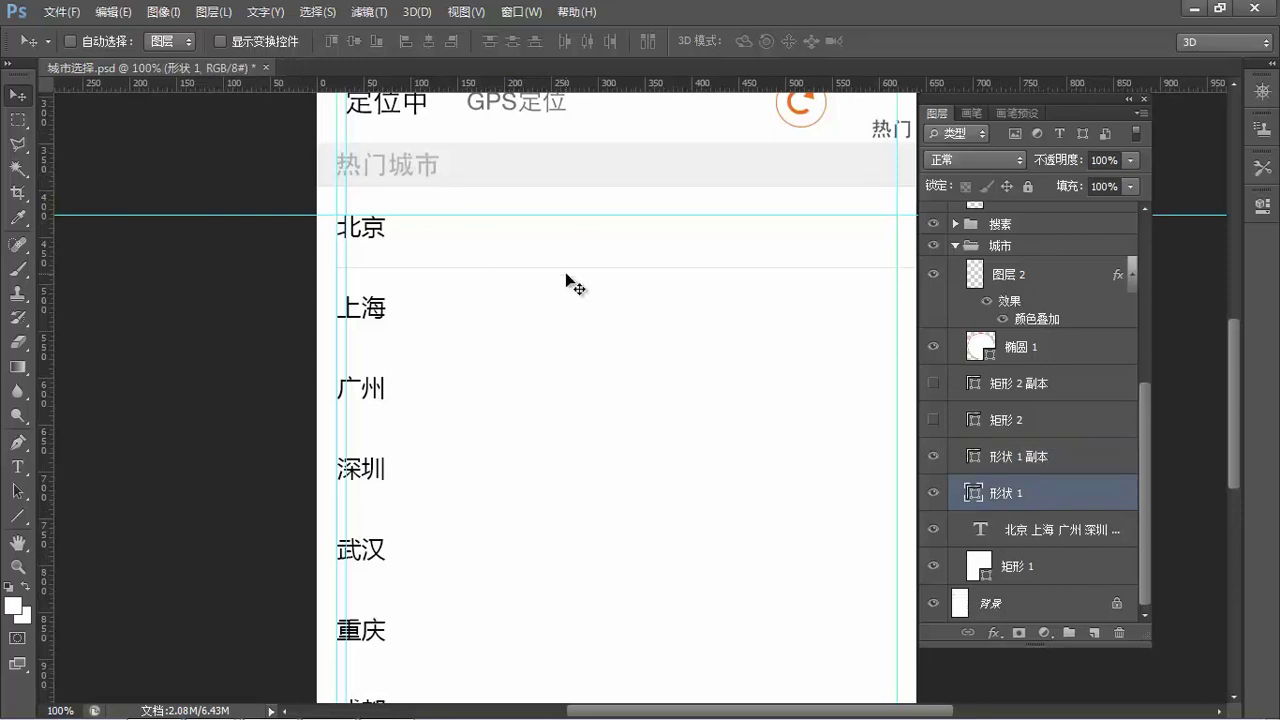
left_click_drag(554, 317, 551, 360)
key("ctrl+j")
scroll(560, 340, "down", 3)
left_click_drag(587, 281, 585, 358)
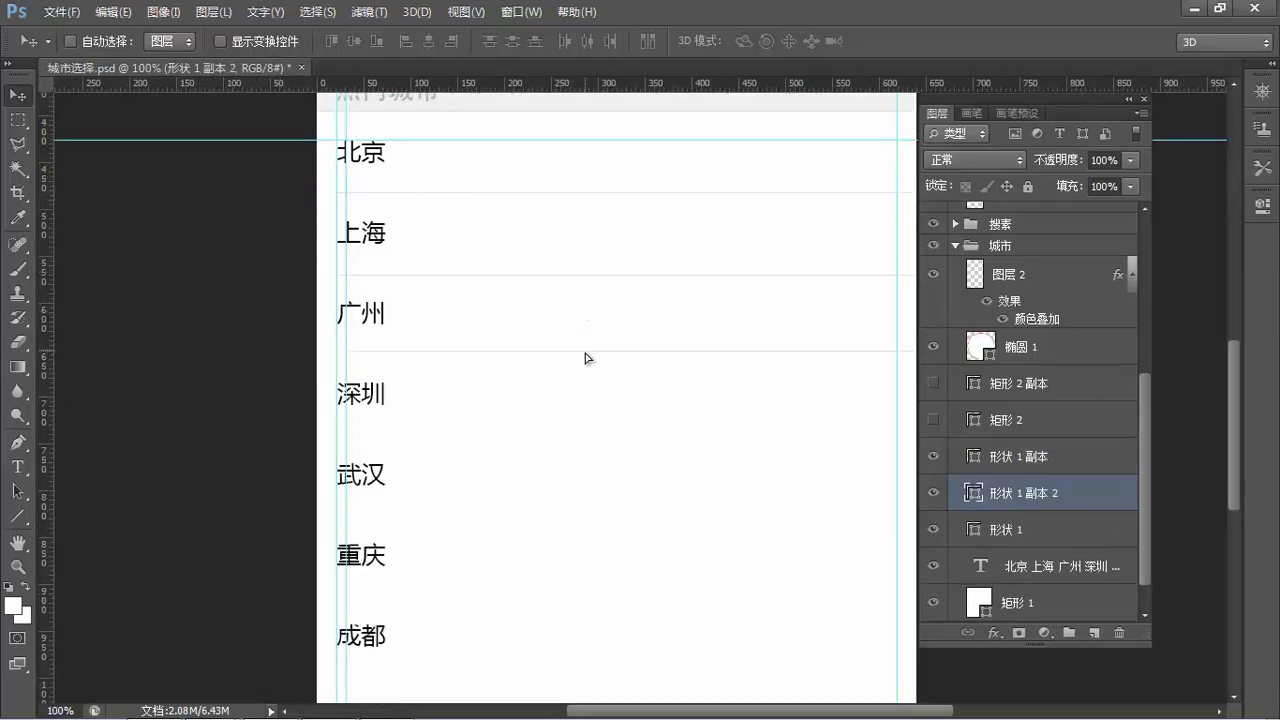
key("ctrl+j")
scroll(587, 340, "down", 3)
left_click_drag(593, 289, 595, 379)
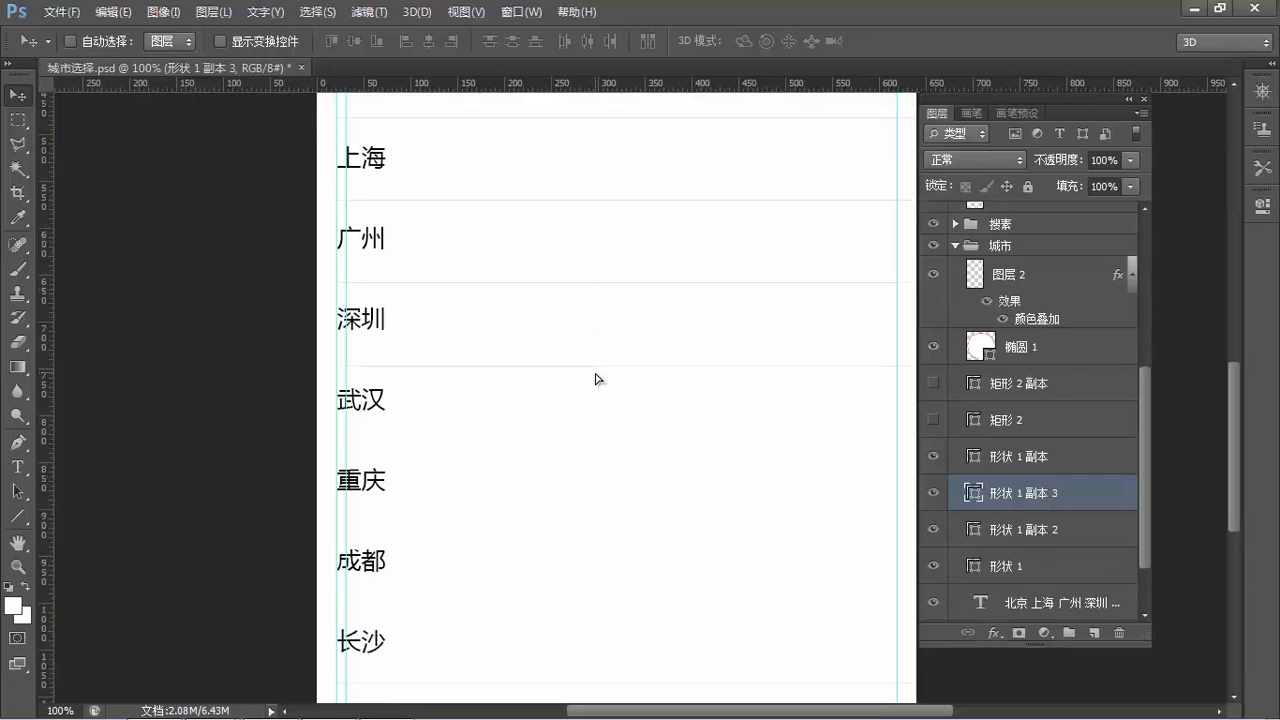
Add three more divider copies, below 武汉, 重庆 and 成都.
key("ctrl+j")
scroll(597, 378, "down", 3)
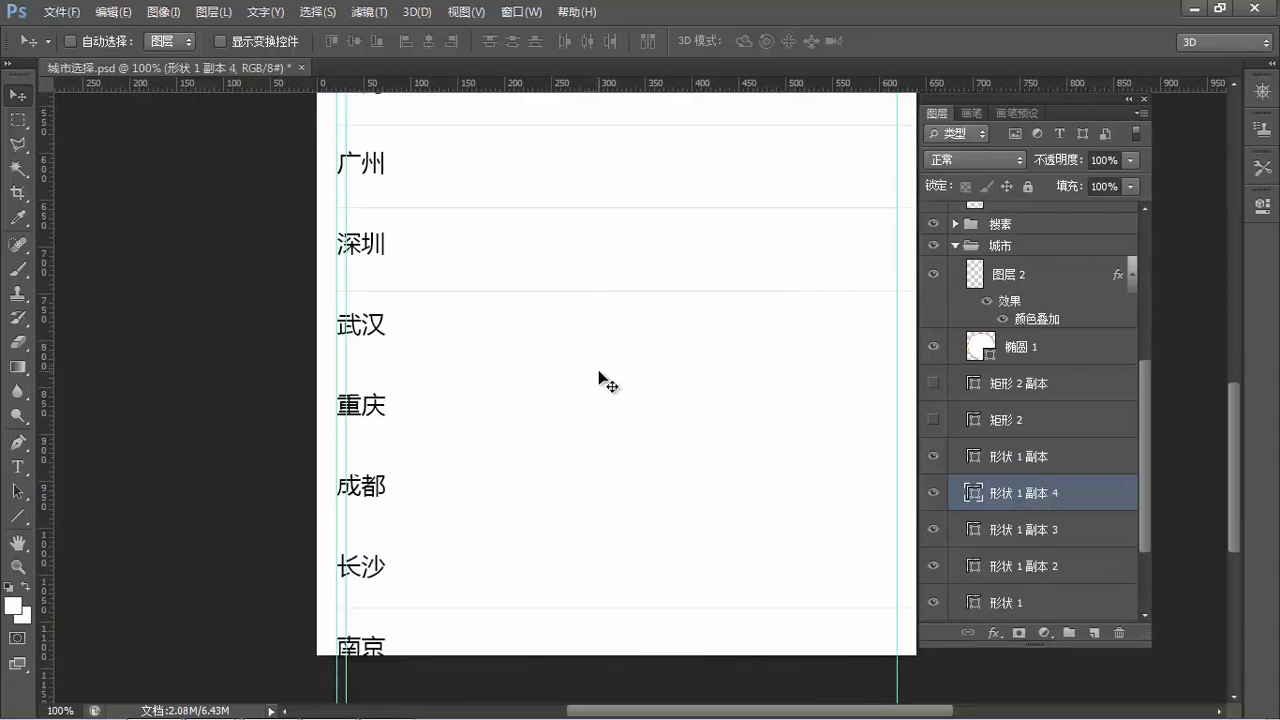
scroll(558, 315, "up", 1)
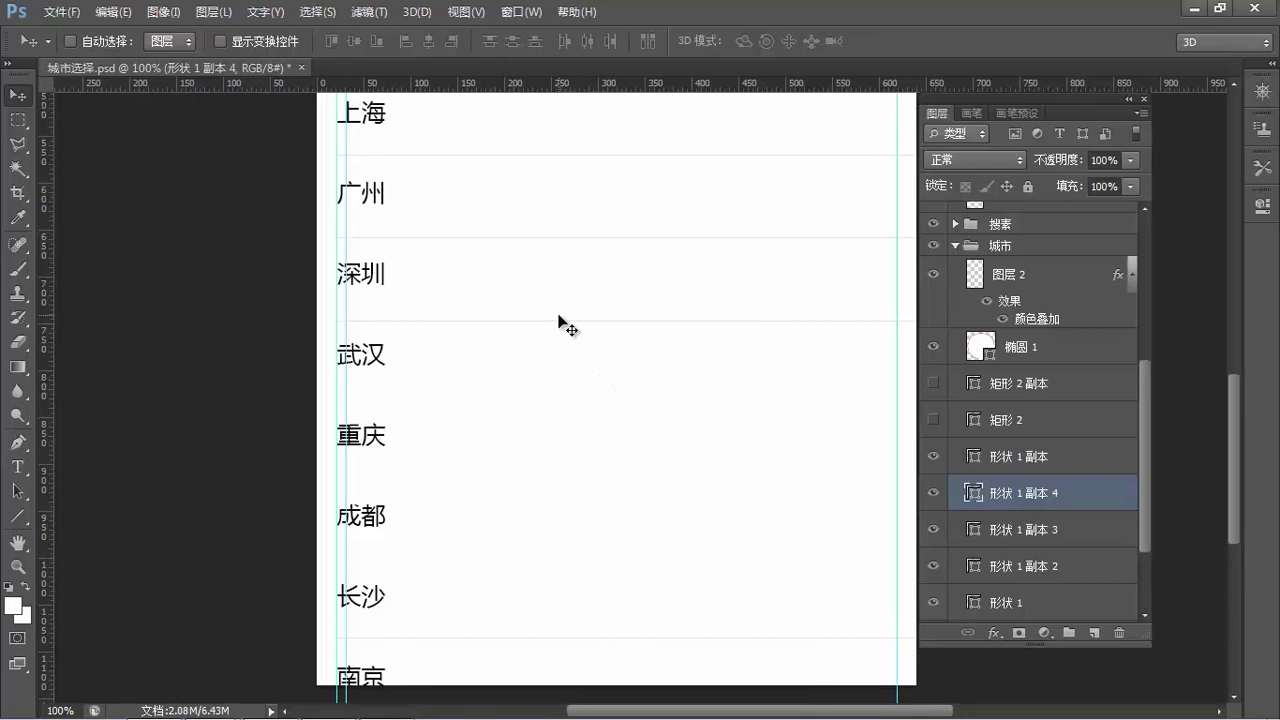
left_click_drag(557, 328, 572, 480)
scroll(574, 474, "down", 2)
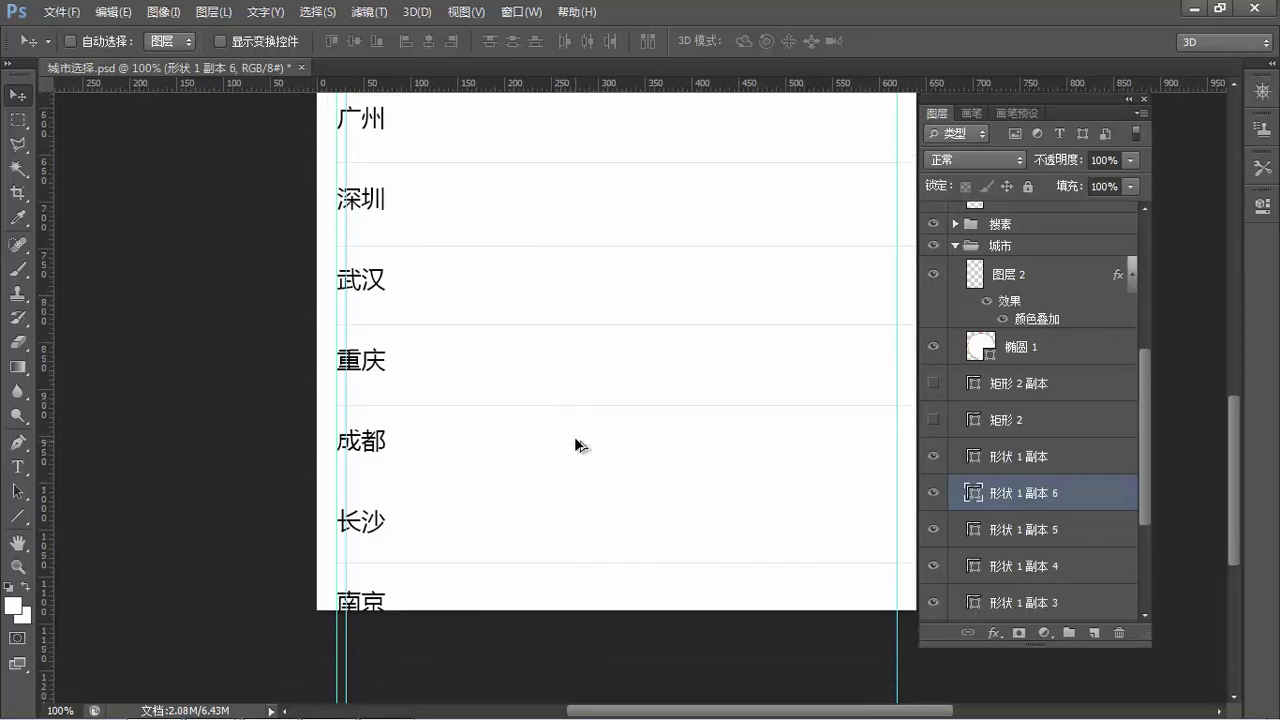
left_click_drag(578, 418, 592, 497)
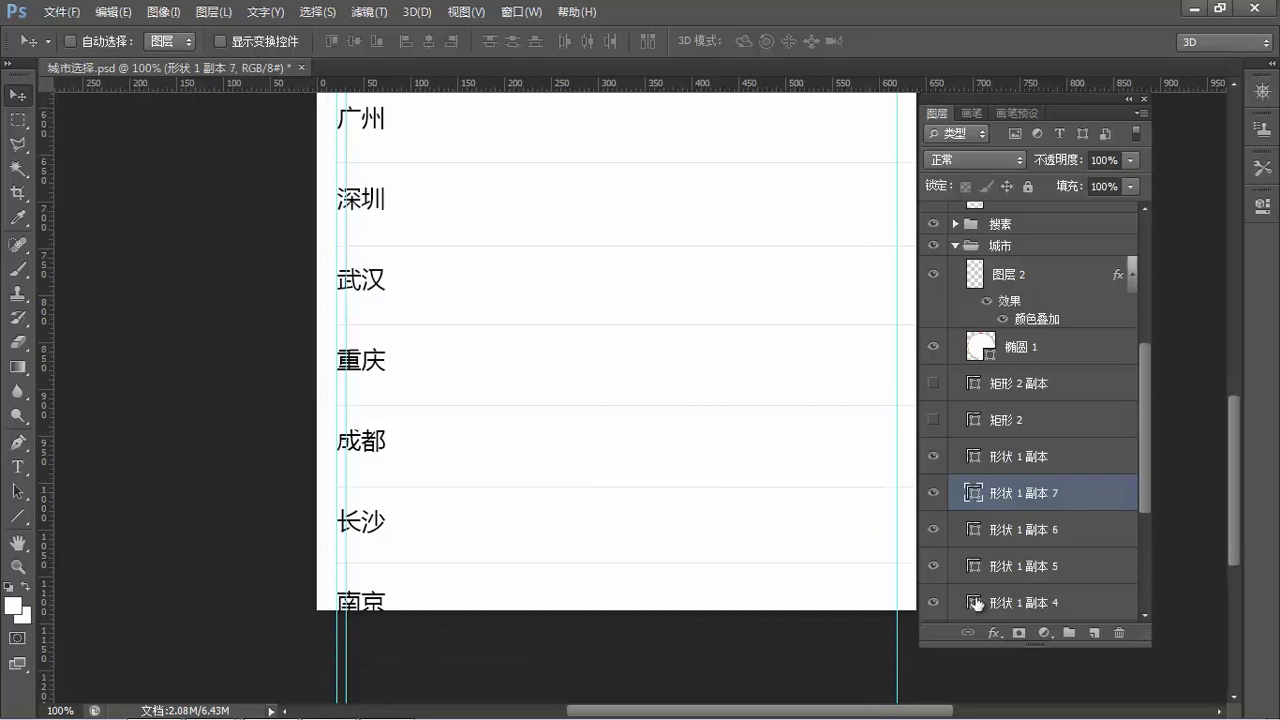
Select all eight divider layers from 形状 1 to 形状 1 副本 and distribute them evenly by vertical centers.
left_click(1010, 384)
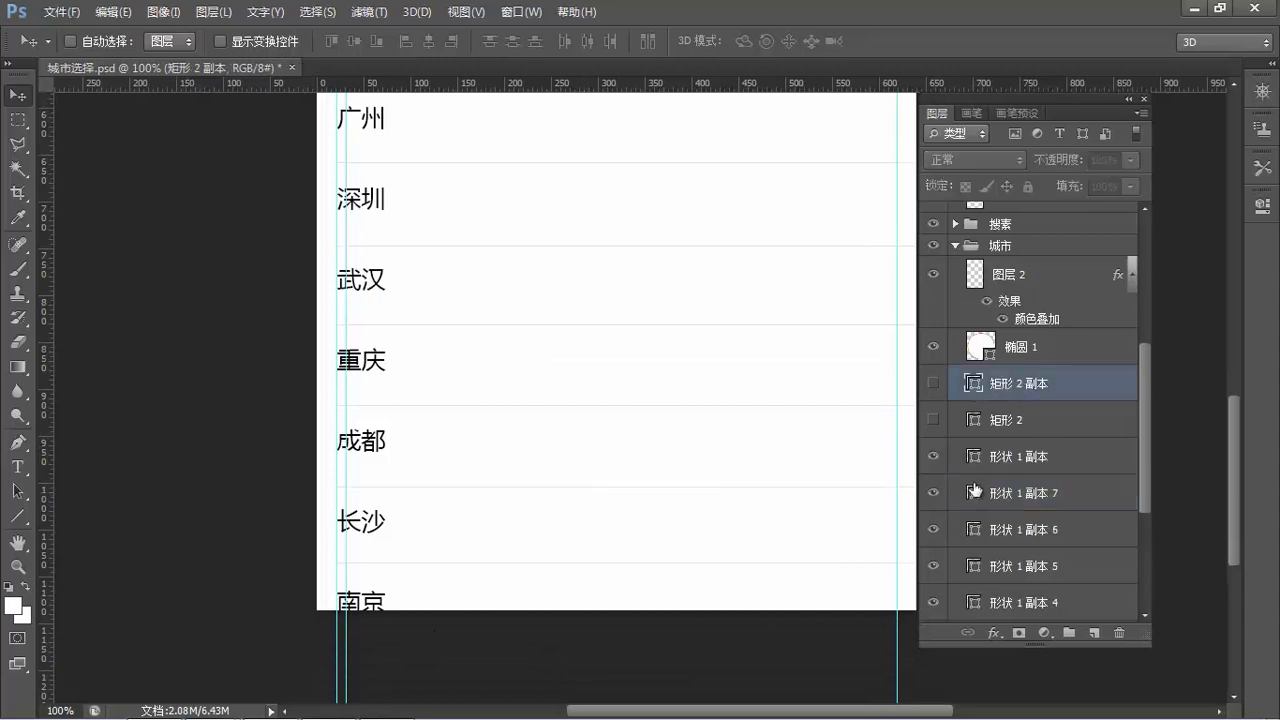
scroll(980, 485, "down", 3)
left_click(934, 311)
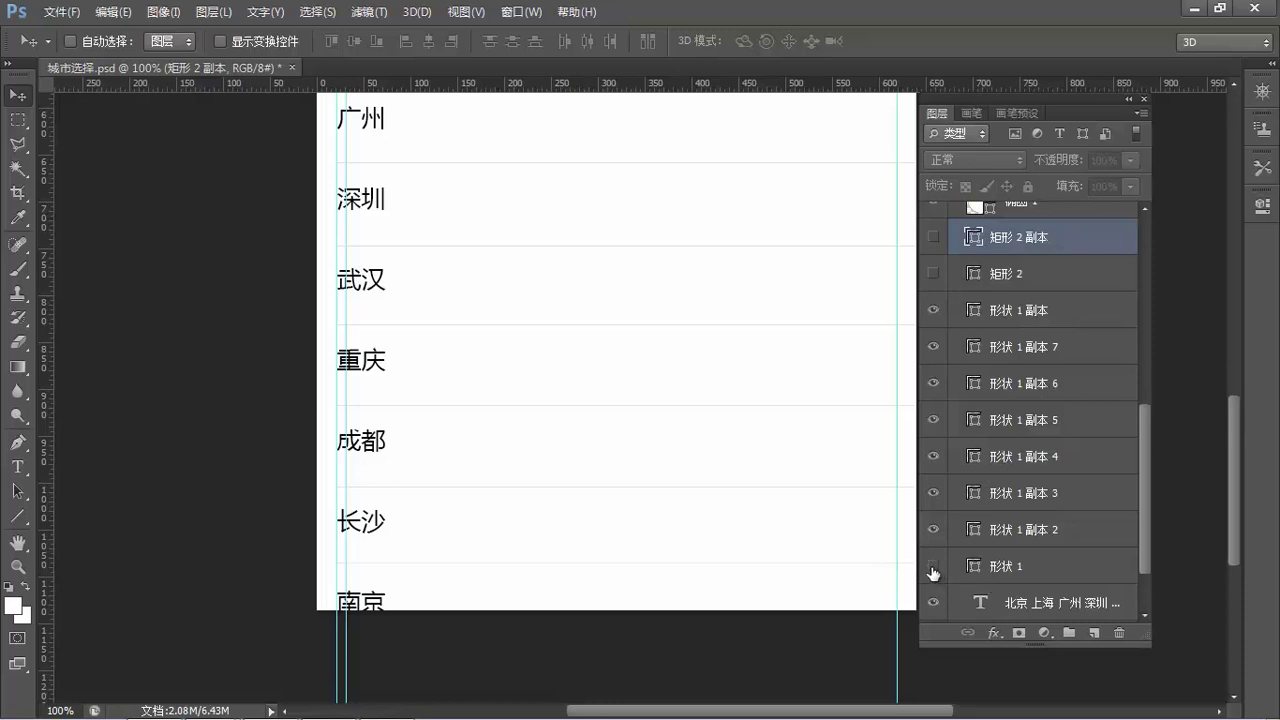
left_click(1008, 568)
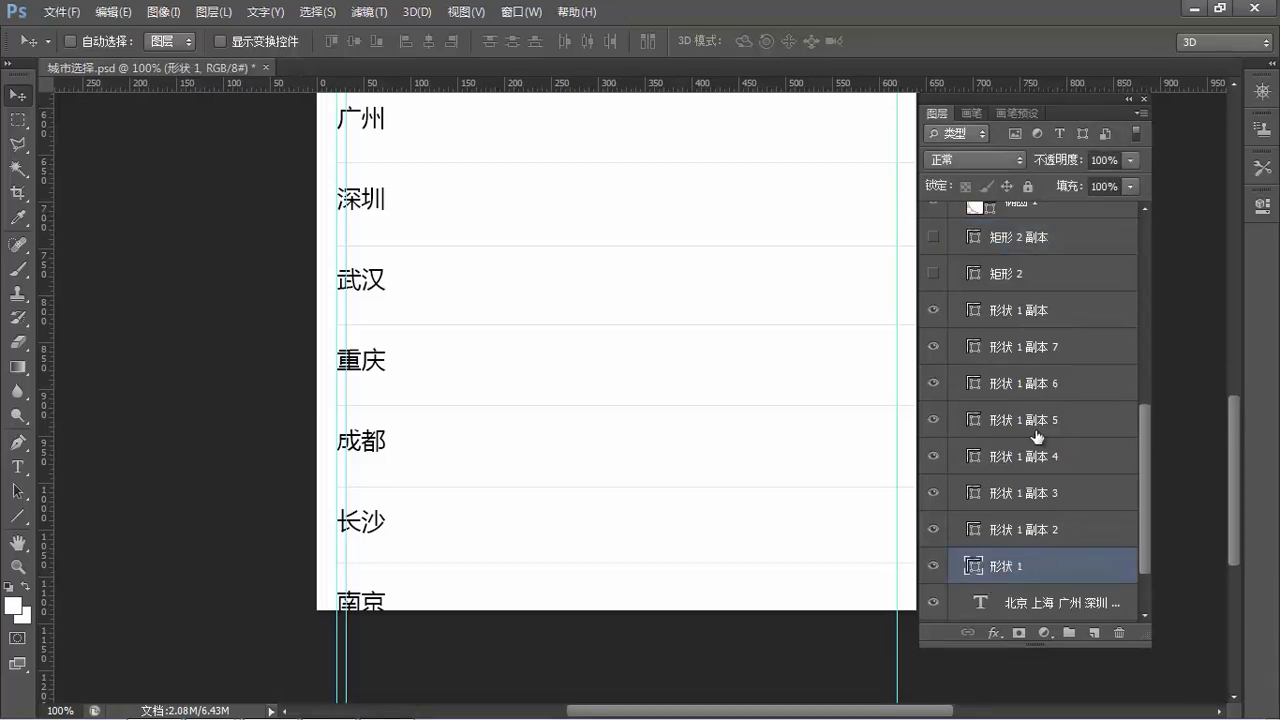
left_click(1000, 310, "shift")
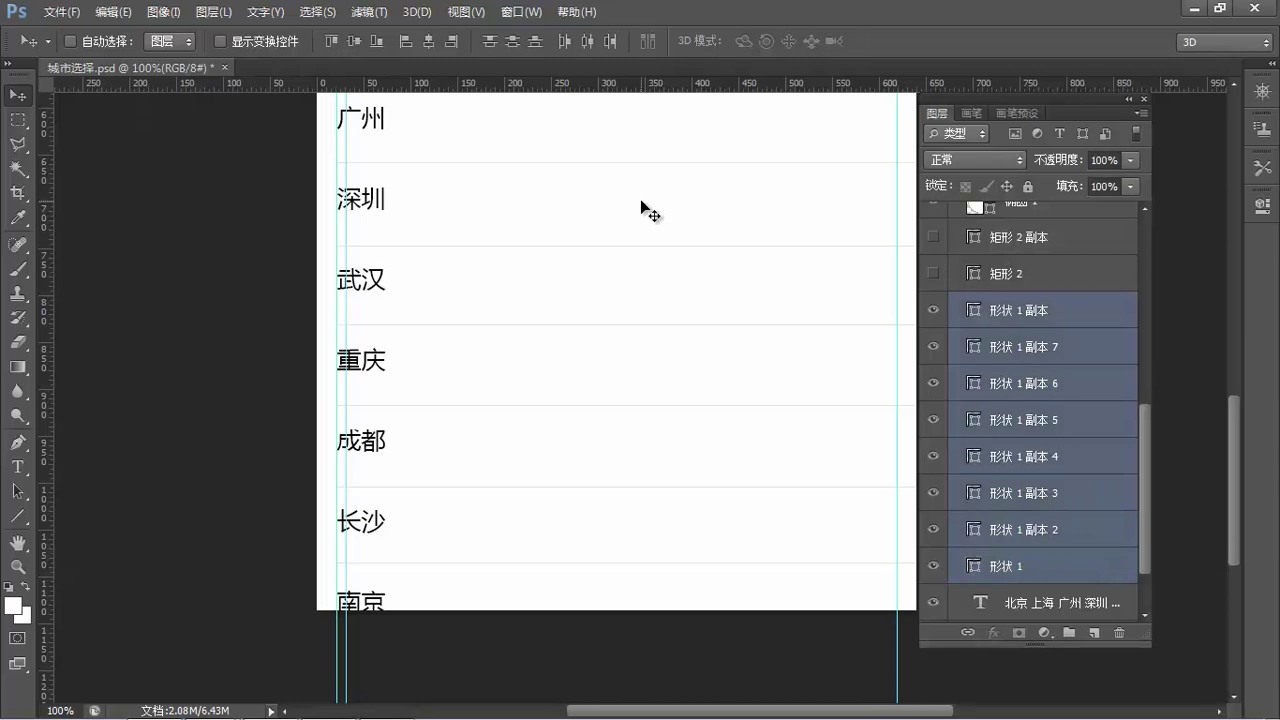
scroll(596, 126, "up", 2)
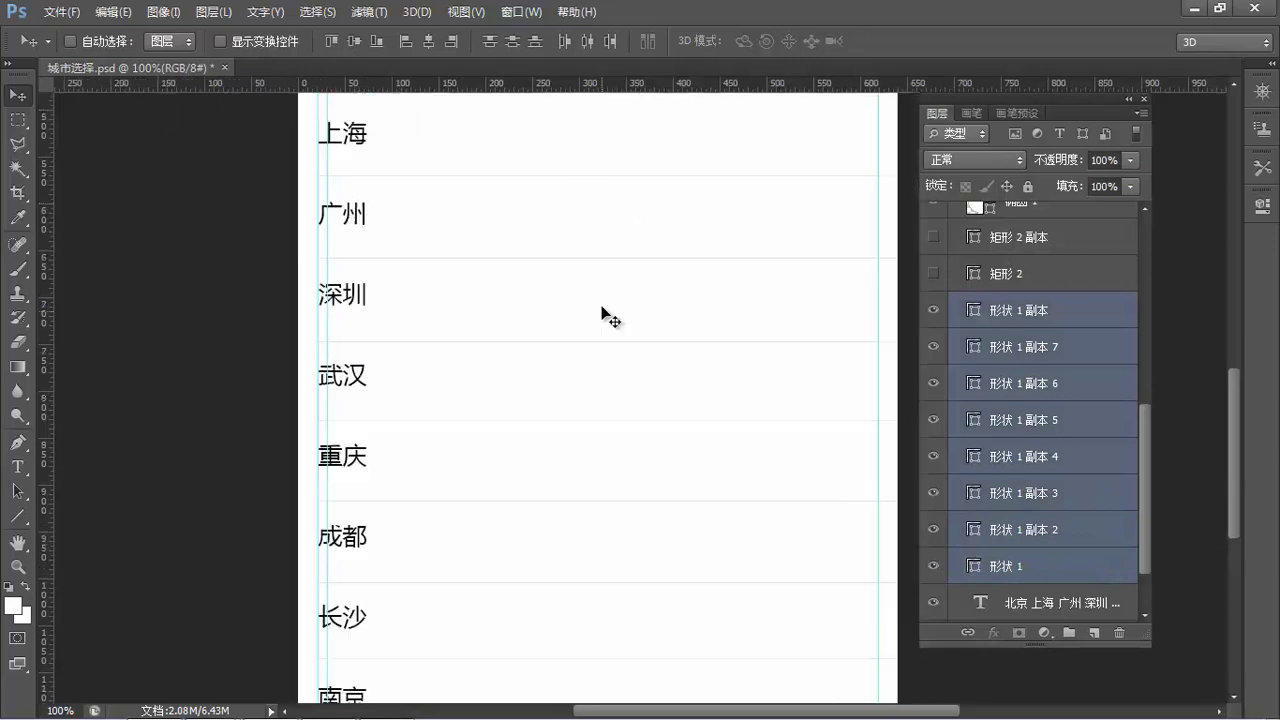
left_click(509, 37)
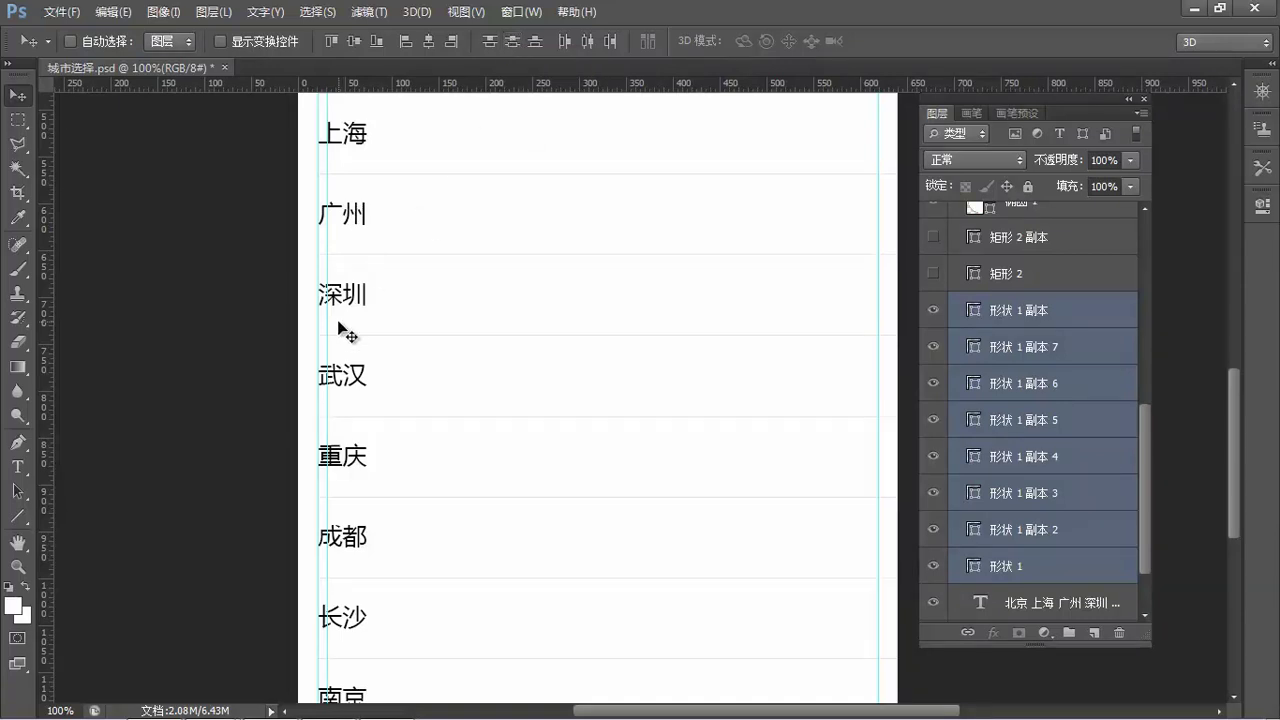
Check the divider spacing along the whole city list and save the document.
scroll(429, 391, "down", 2)
scroll(470, 420, "up", 2)
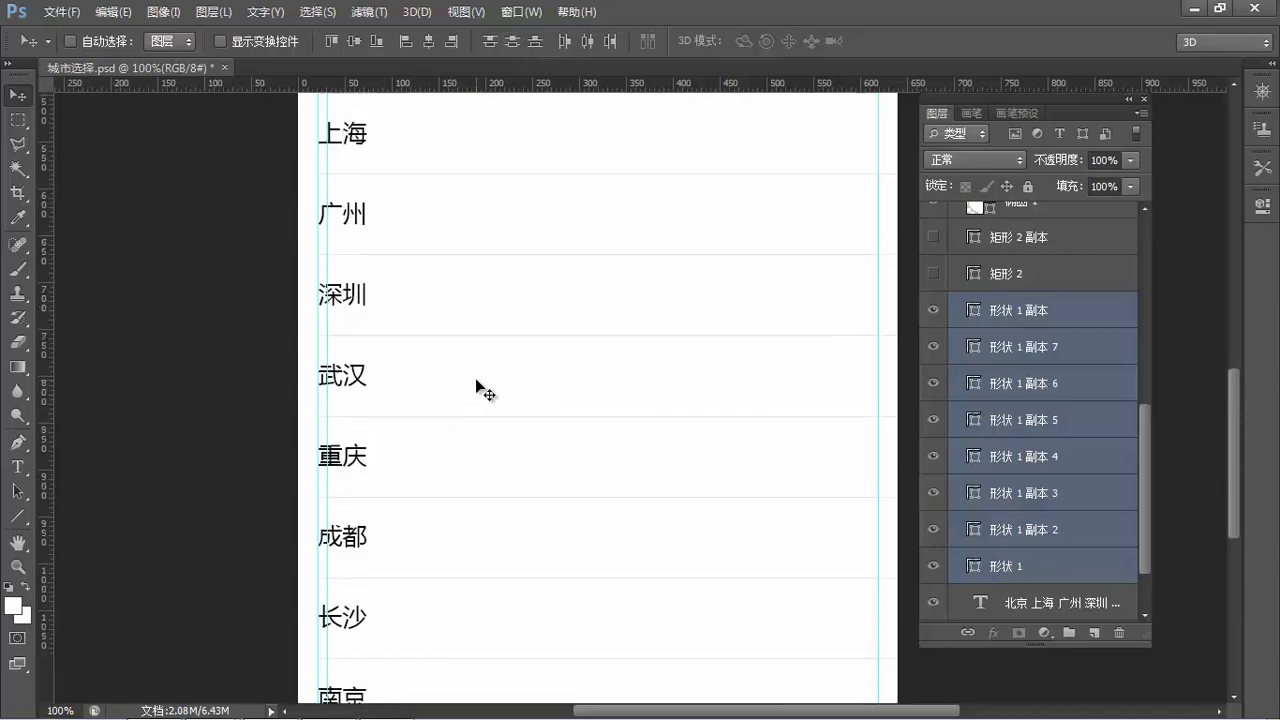
scroll(475, 378, "up", 5)
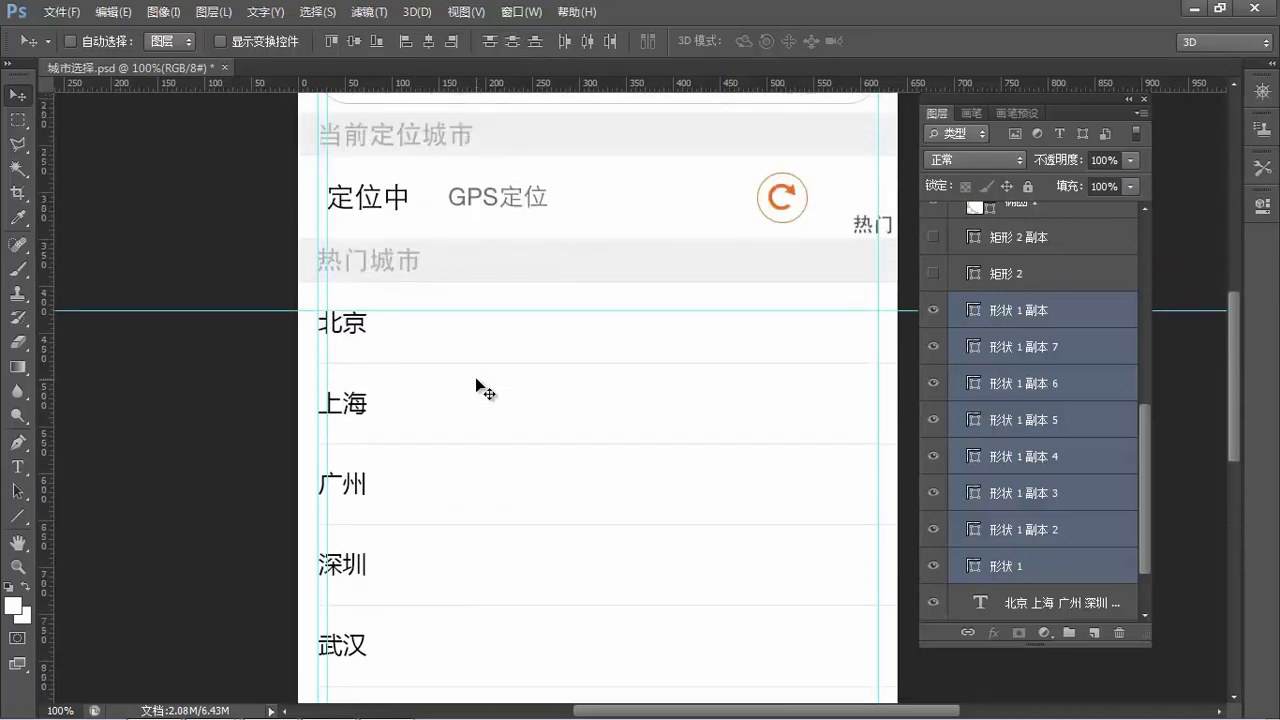
scroll(476, 379, "down", 5)
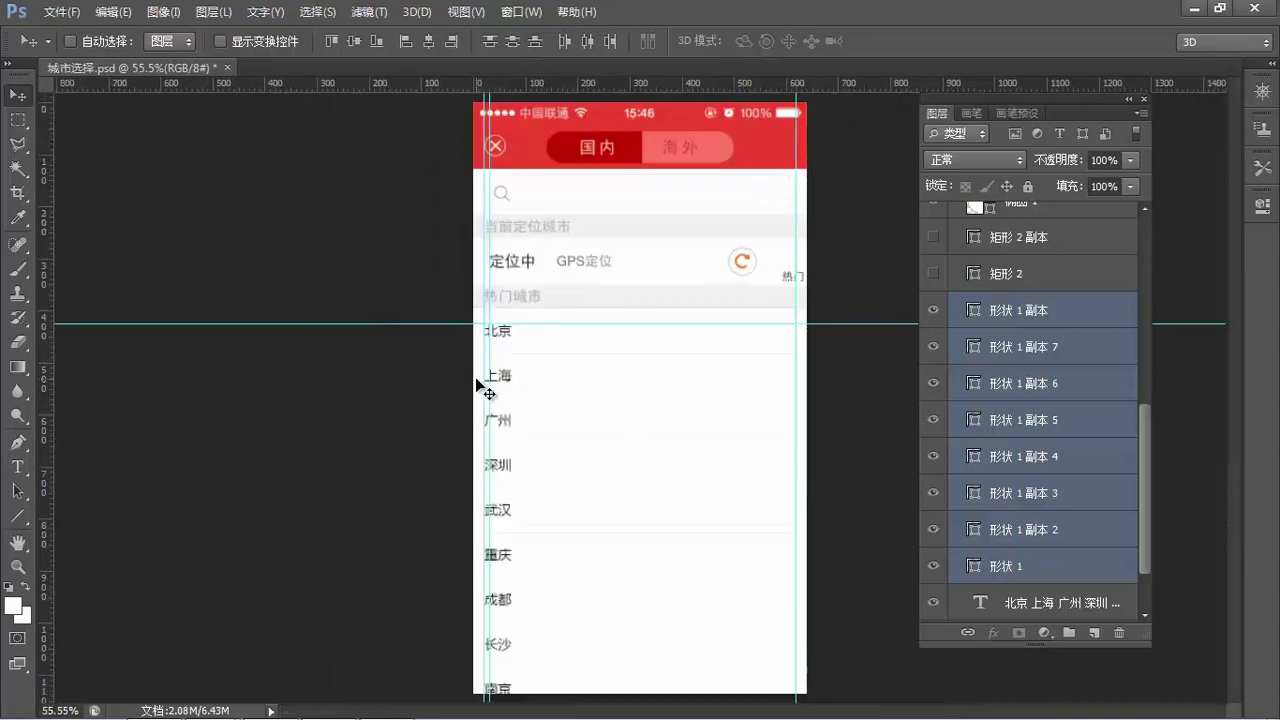
key("ctrl+s")
Select the 椭圆 1 circle layer of the refresh icon and review the page down to 南京.
key("ctrl+space")
left_click(752, 266)
left_click(735, 266, "ctrl")
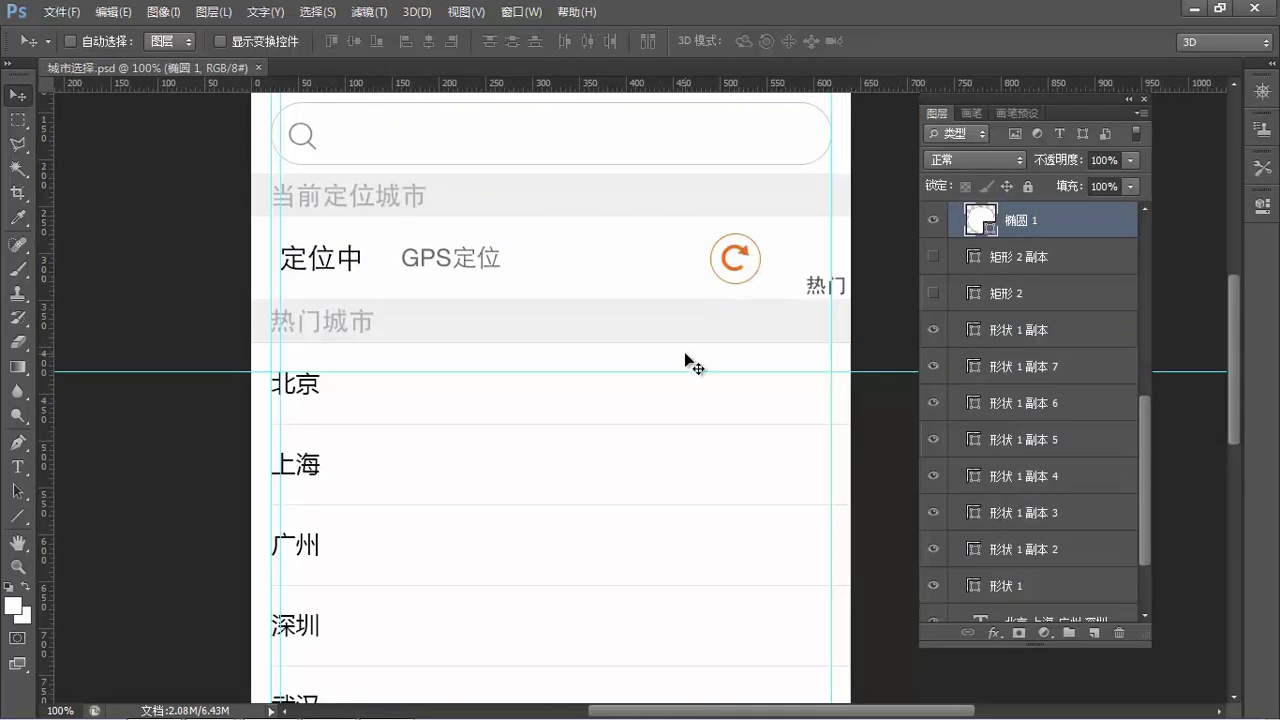
scroll(690, 364, "down", 2)
key("ctrl+minus")
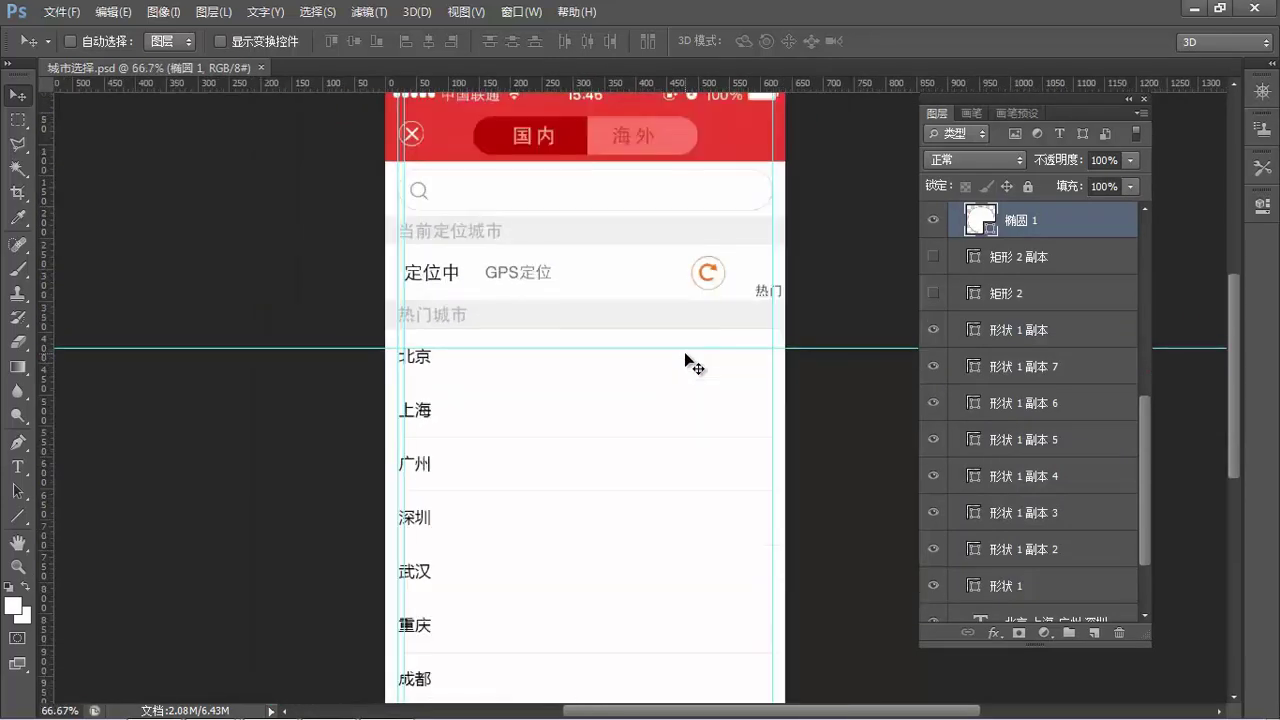
scroll(690, 364, "down", 2)
scroll(690, 364, "down", 2)
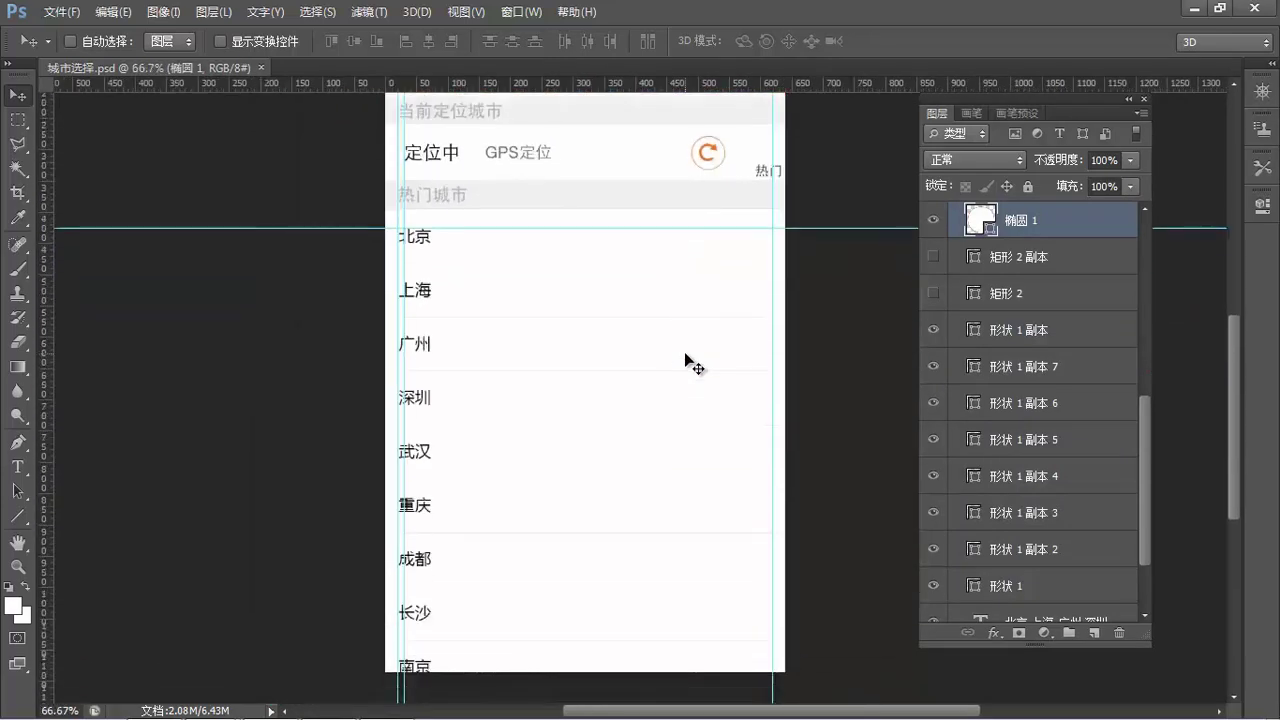